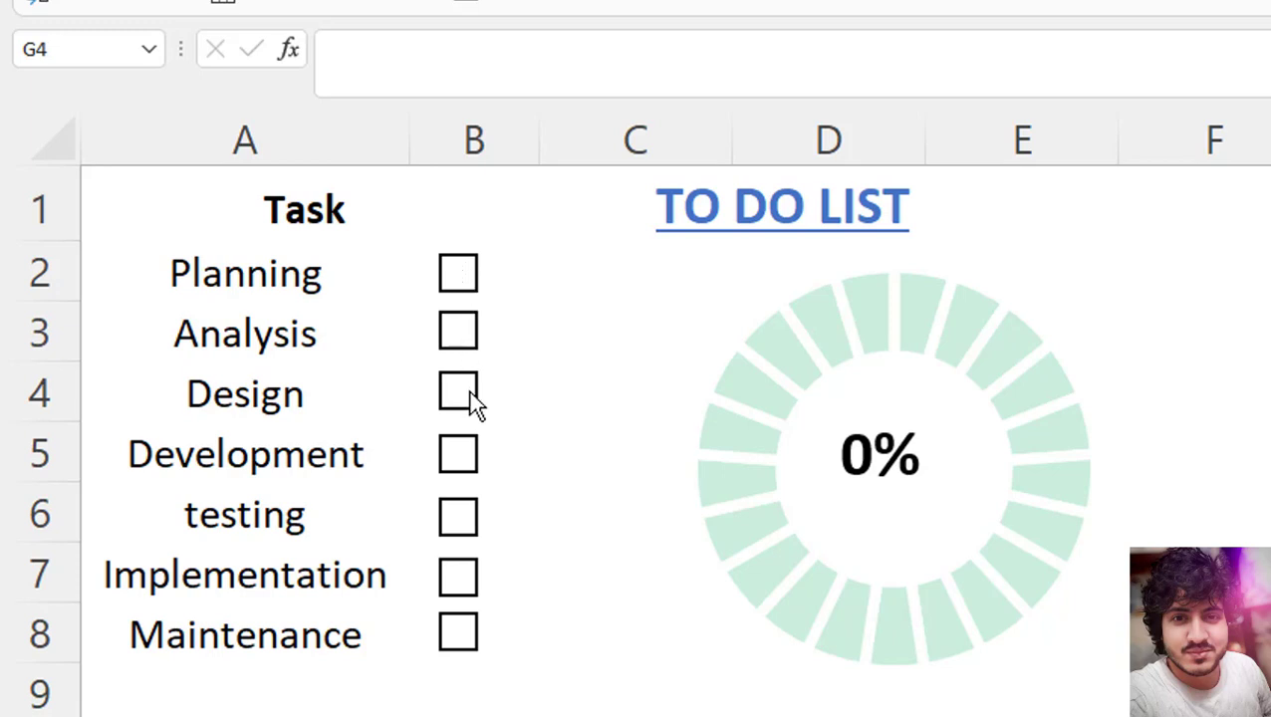
# - Tick Planning through Maintenance so the donut reads 100%, then switch to a blank sheet
pyautogui.click(460, 274)
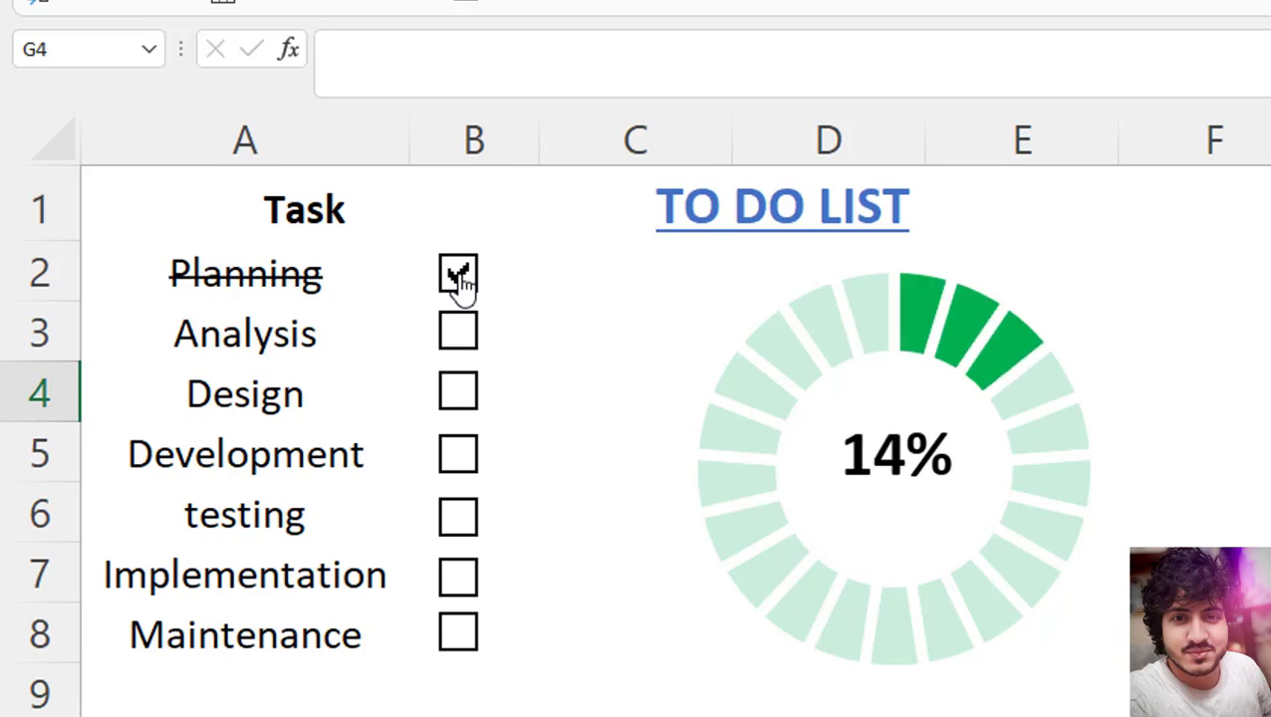
pyautogui.moveTo(946, 310)
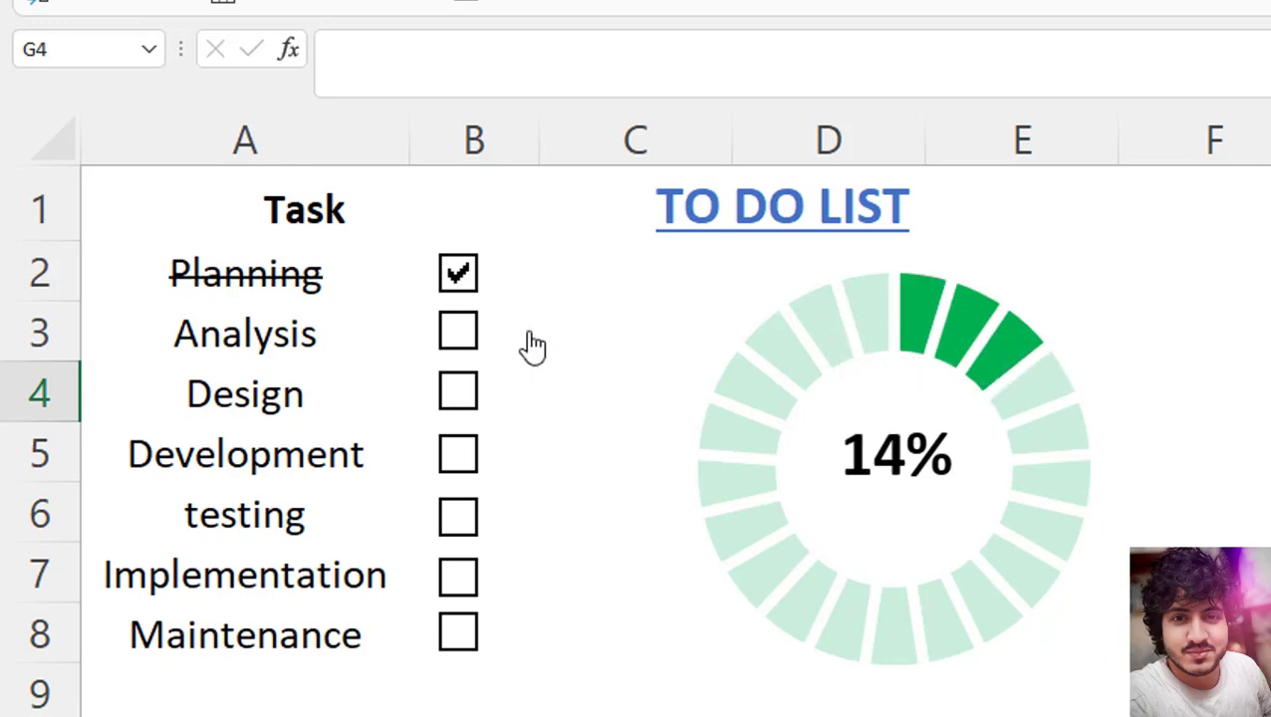
pyautogui.click(461, 344)
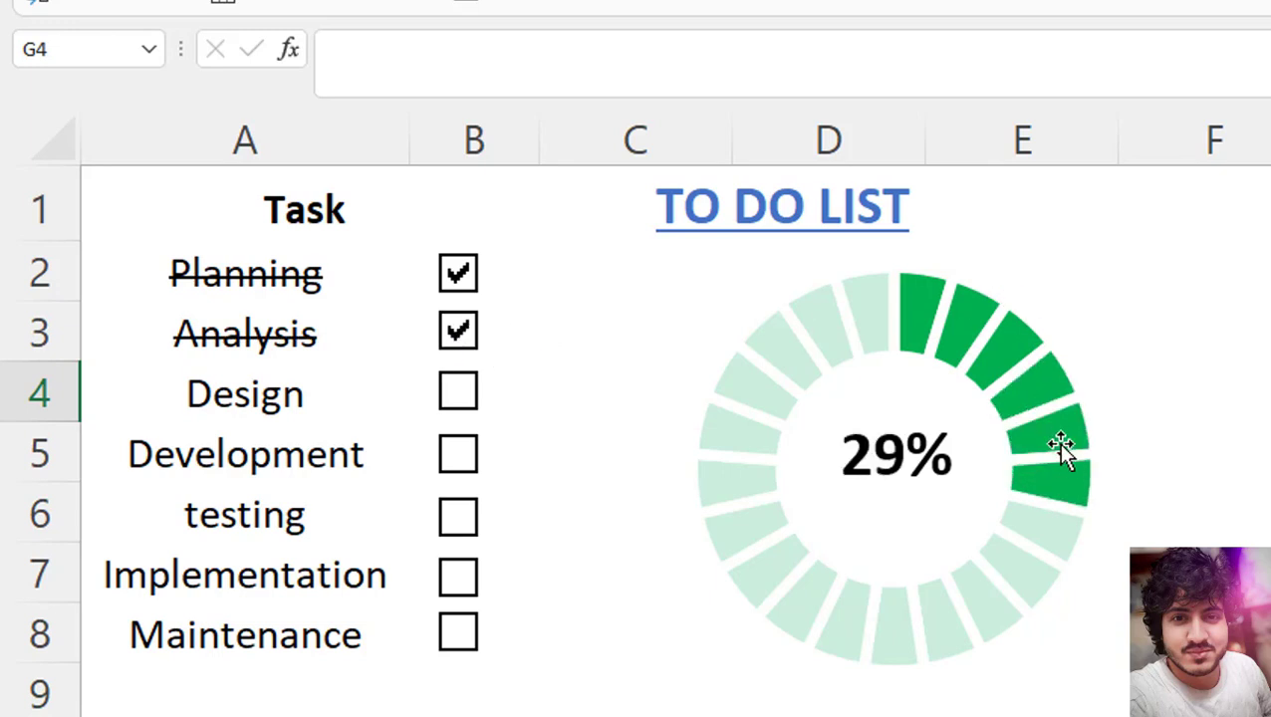
pyautogui.click(458, 404)
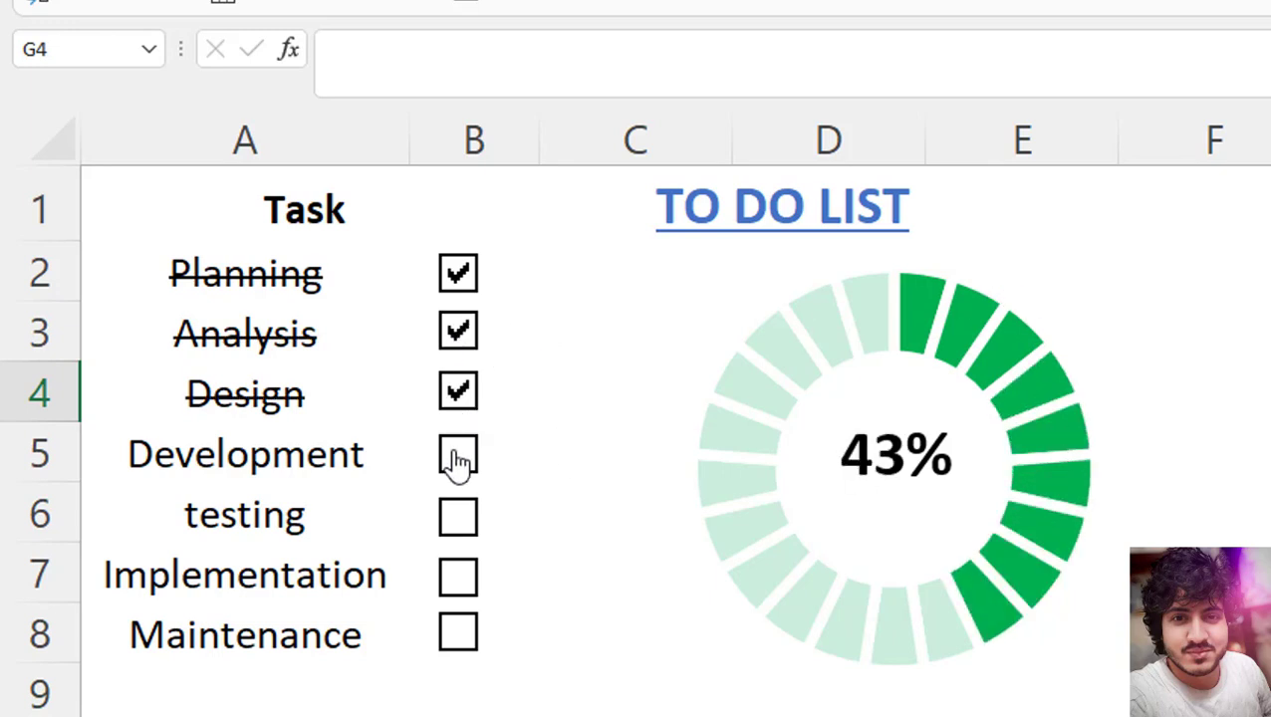
pyautogui.click(459, 460)
pyautogui.click(457, 520)
pyautogui.click(457, 578)
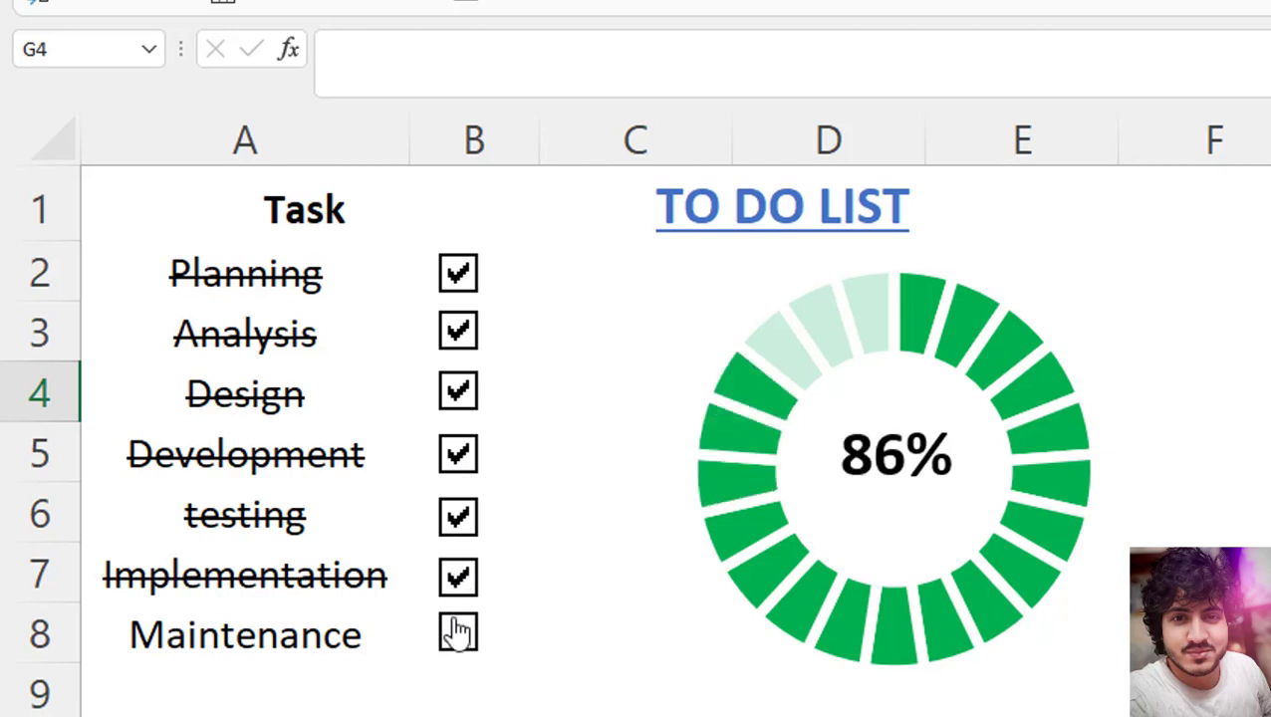
pyautogui.click(458, 632)
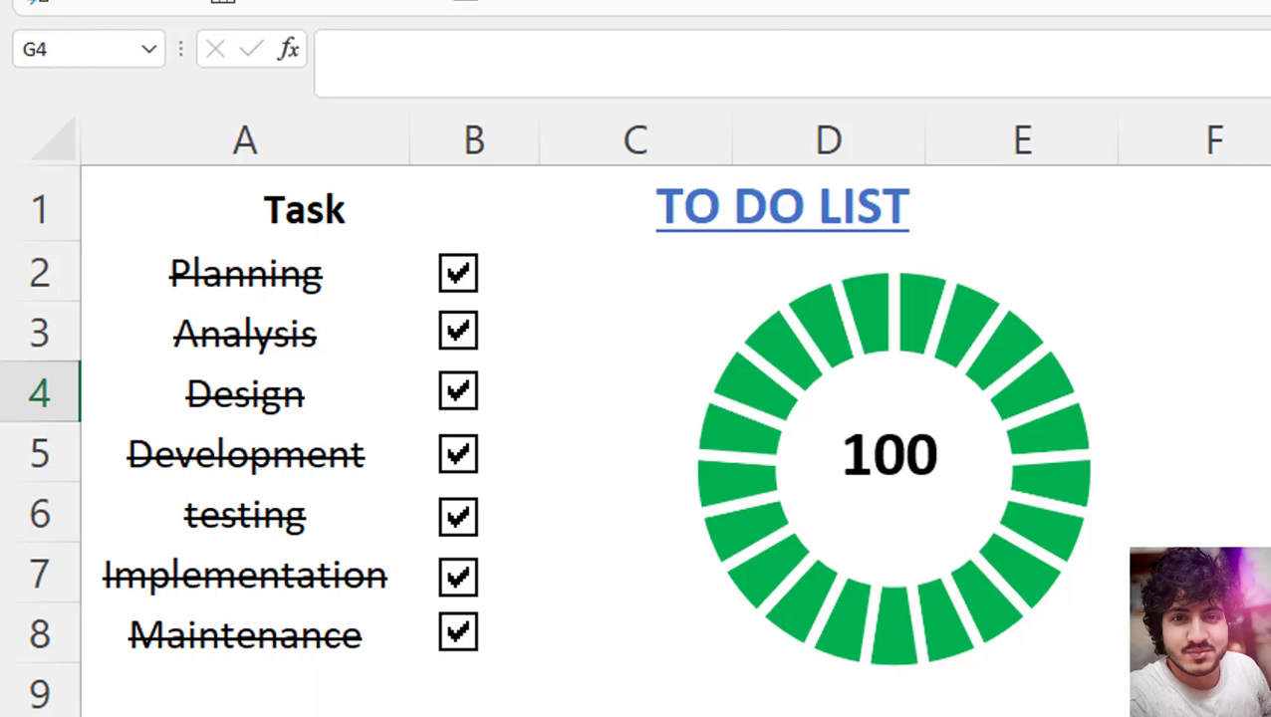
pyautogui.click(315, 274)
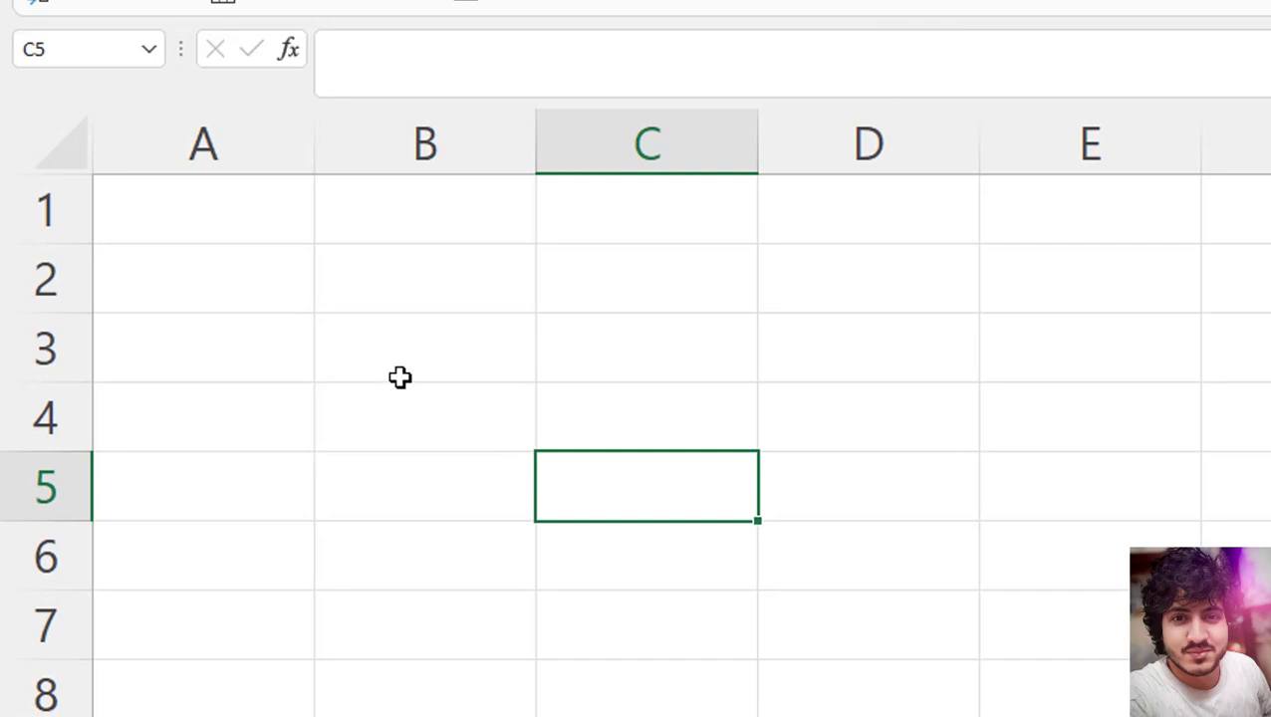
# - Enter the header 'Task' in A1
pyautogui.click(265, 217)
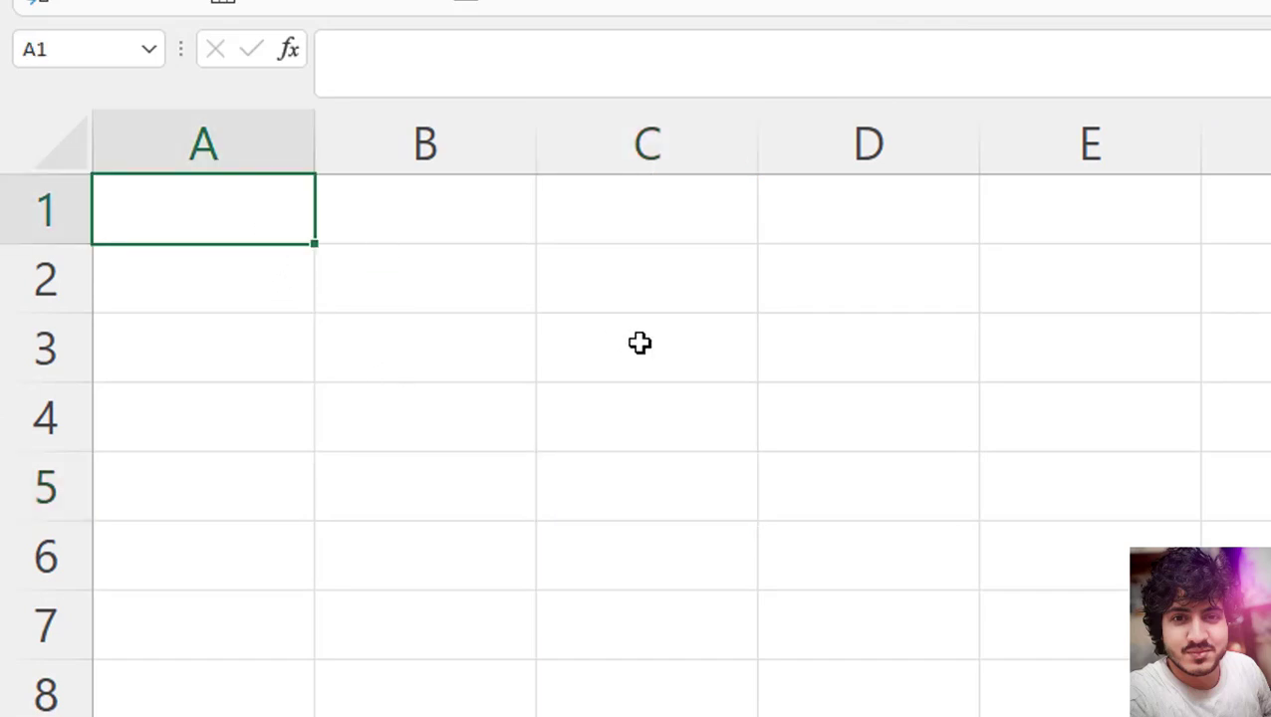
pyautogui.write('Task')
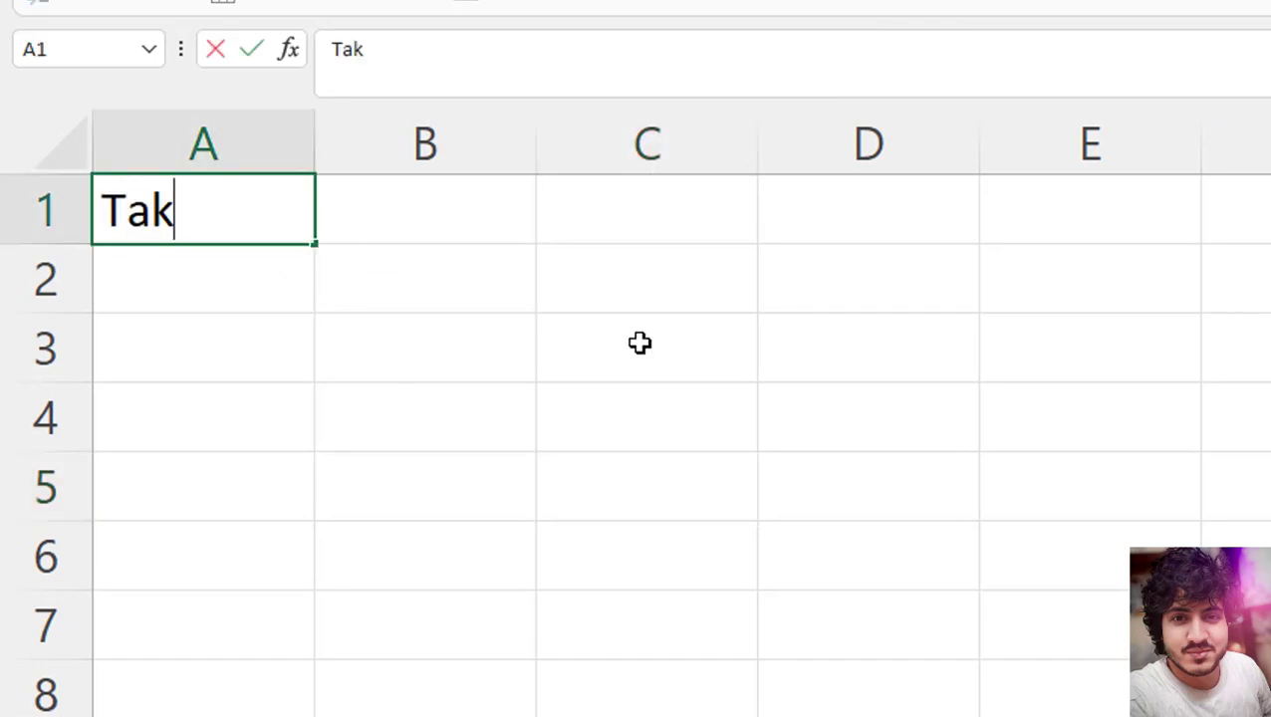
pyautogui.press('BackSpace')
pyautogui.write('sk')
pyautogui.press('Return')
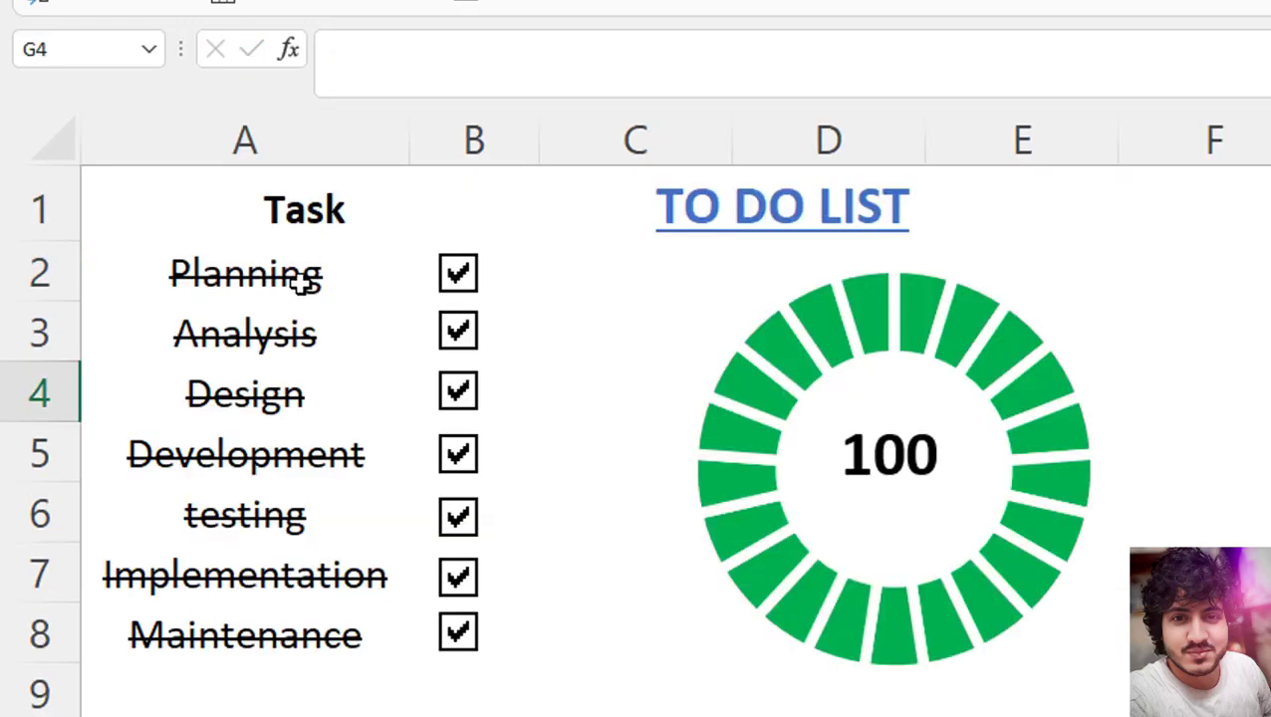
# - Copy Planning, Analysis, Design and Development into A2:A5 and autofit column A
pyautogui.moveTo(303, 282); pyautogui.dragTo(300, 454)
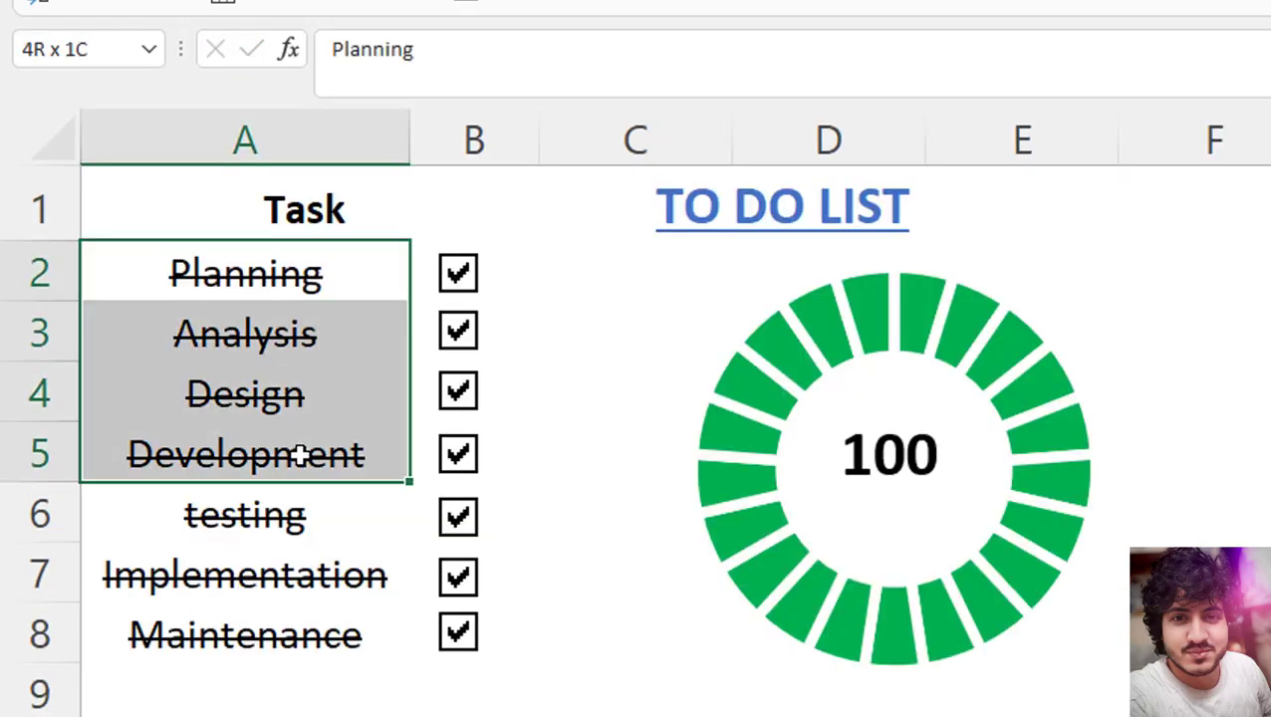
pyautogui.hotkey('ctrl', 'c')
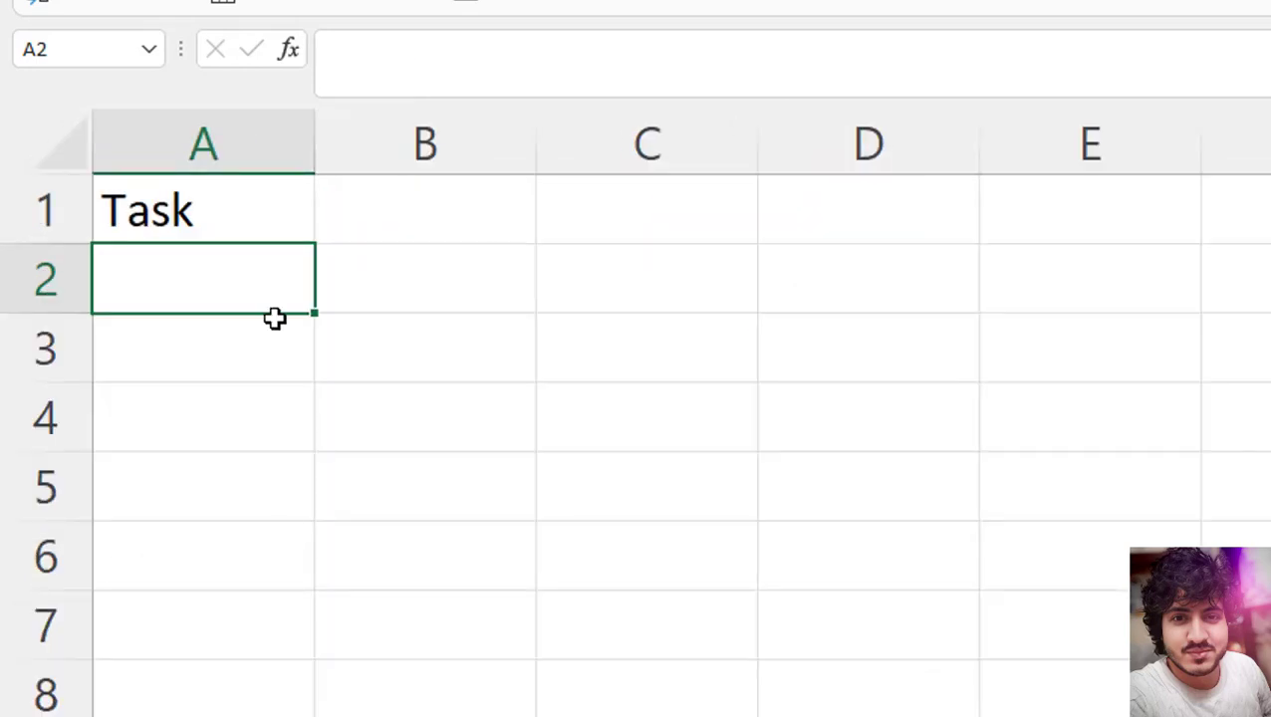
pyautogui.hotkey('ctrl', 'v')
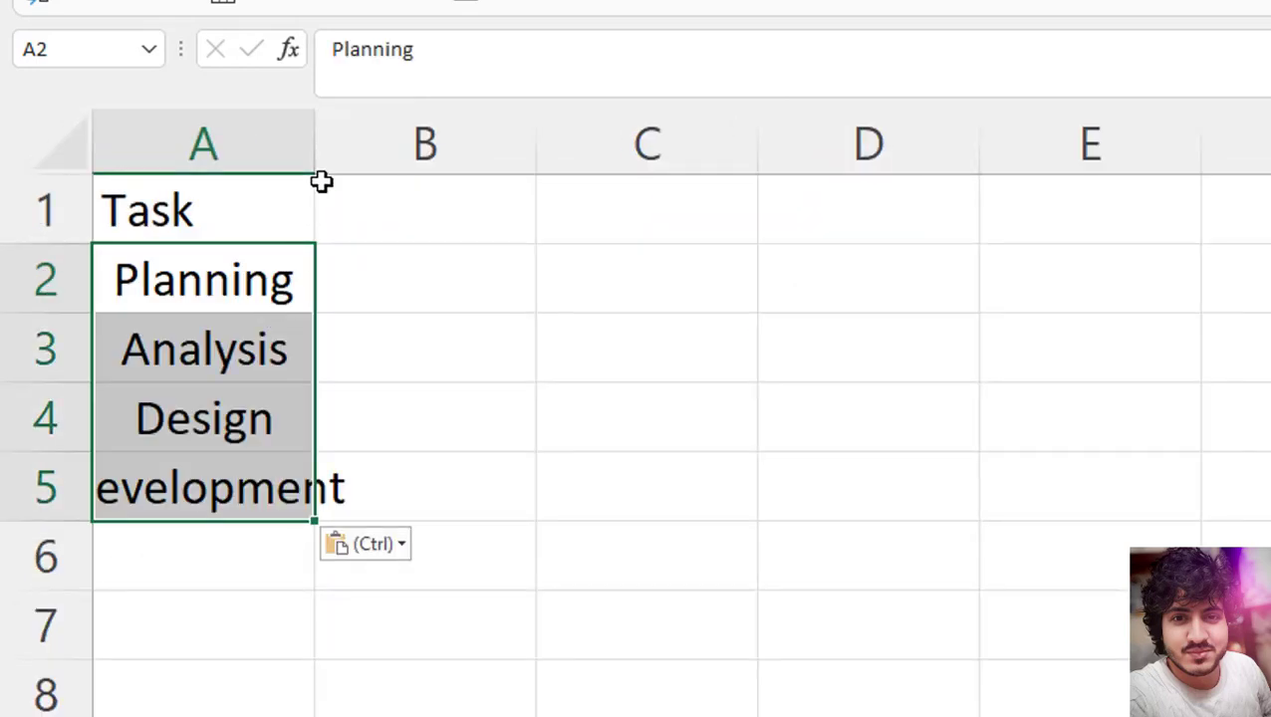
pyautogui.doubleClick(315, 141)
# - Centre-align the Task header and task names in A1:A5
pyautogui.moveTo(291, 208); pyautogui.dragTo(284, 488)
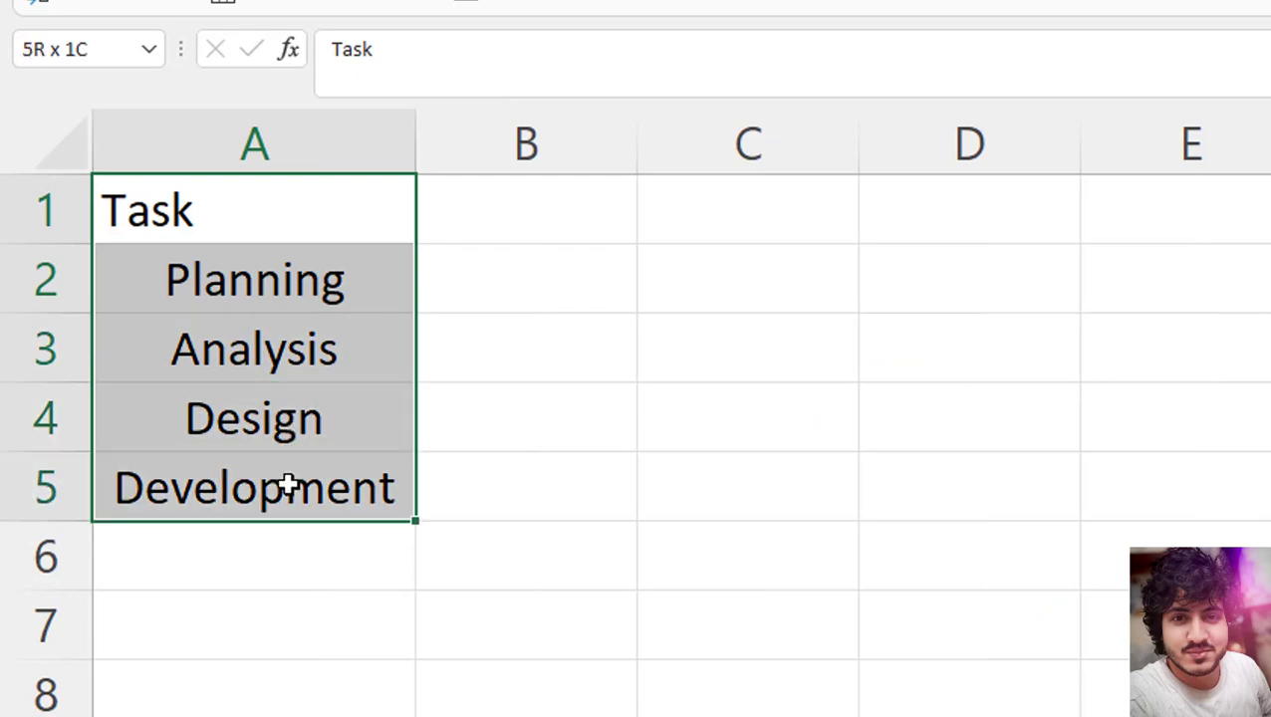
pyautogui.hotkey('alt', 'h')
pyautogui.press('a')
pyautogui.press('c')
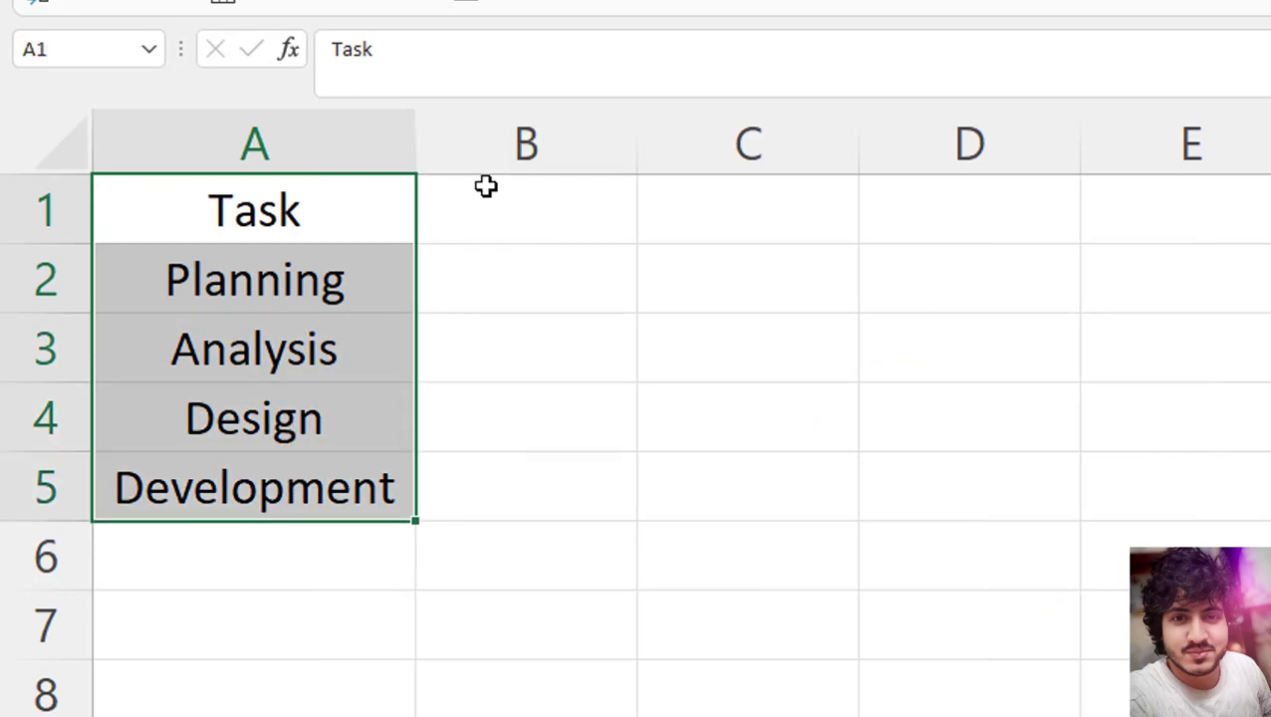
pyautogui.click(458, 271)
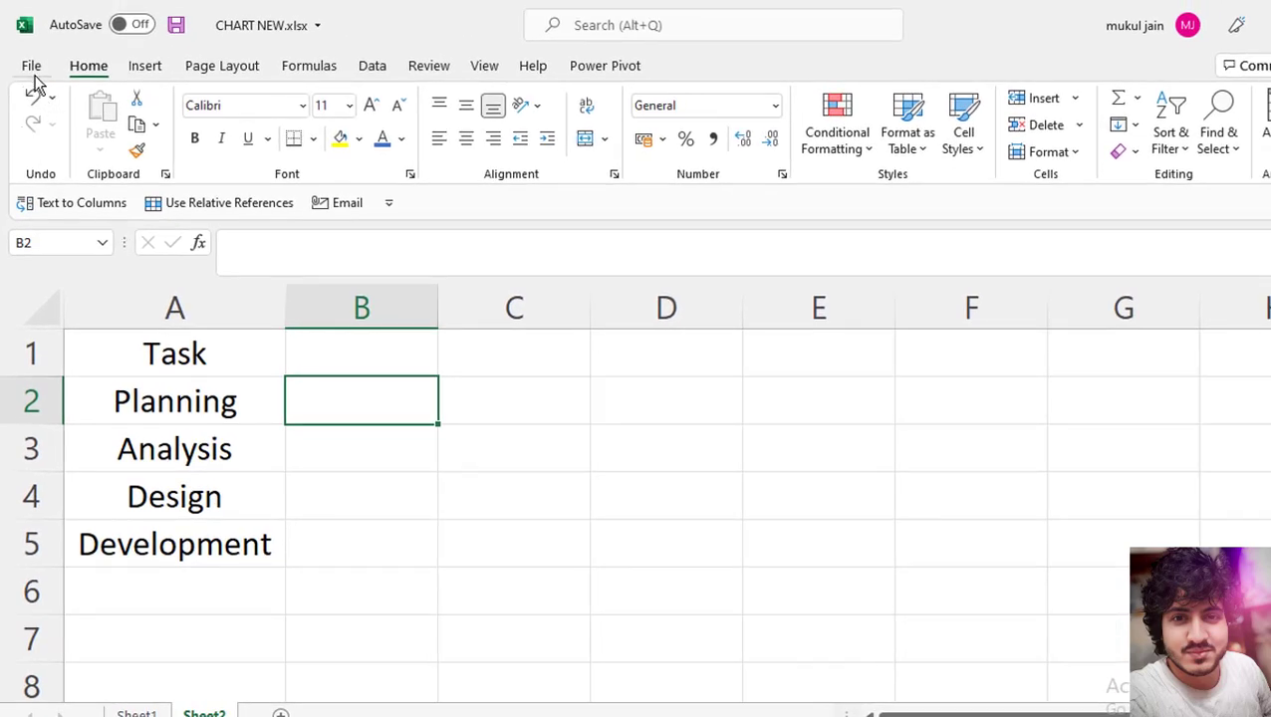
# - Enable the Developer tab under Options > Customize Ribbon > Main Tabs
pyautogui.click(32, 70)
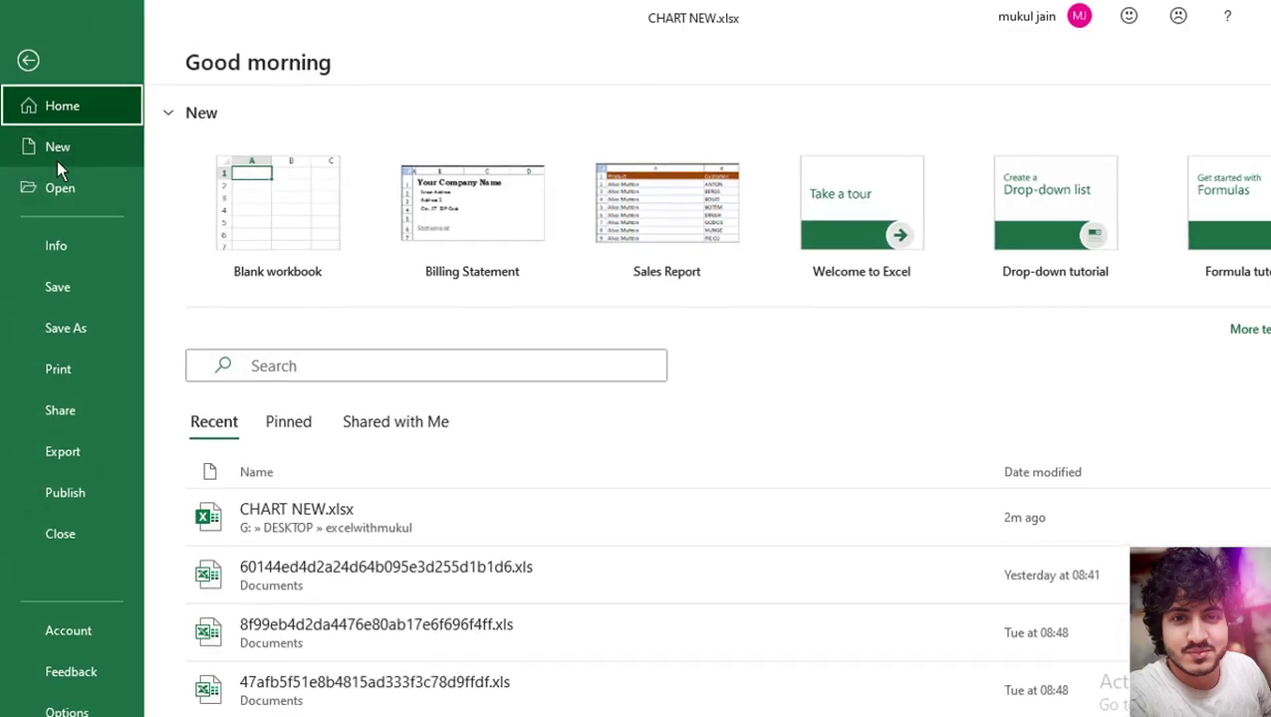
pyautogui.click(65, 693)
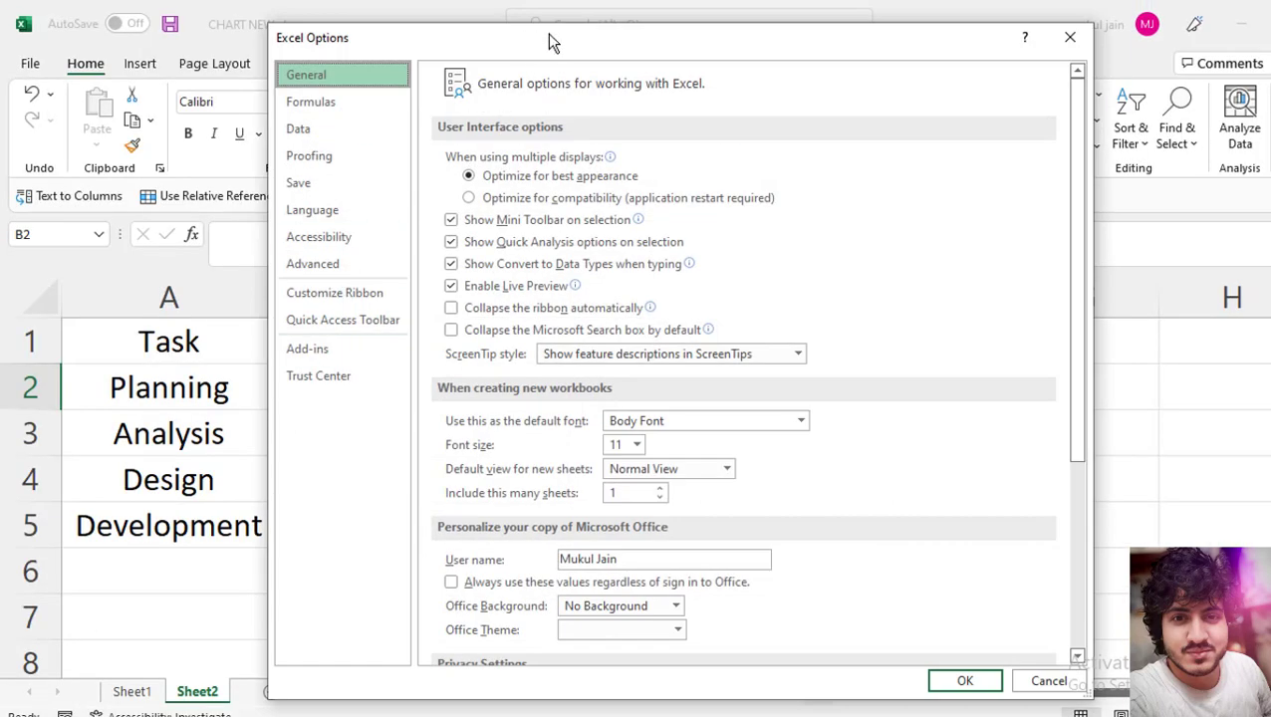
pyautogui.moveTo(547, 36); pyautogui.dragTo(655, 38)
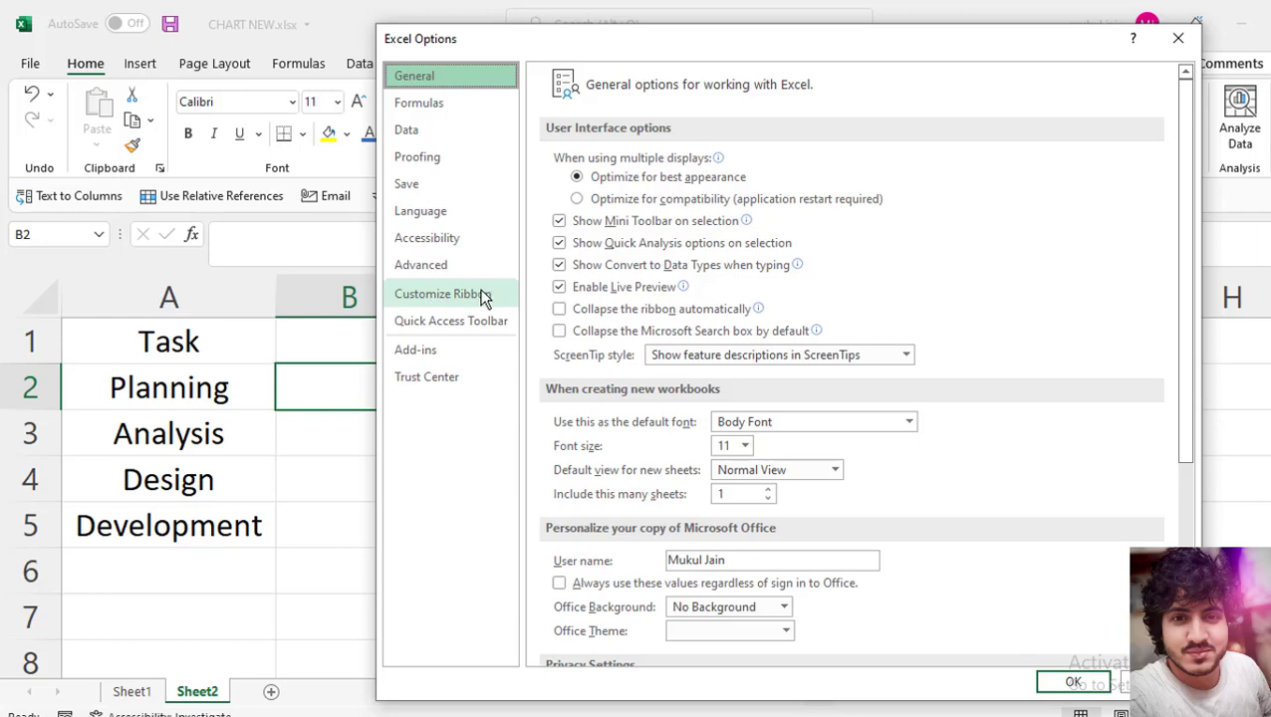
pyautogui.click(434, 297)
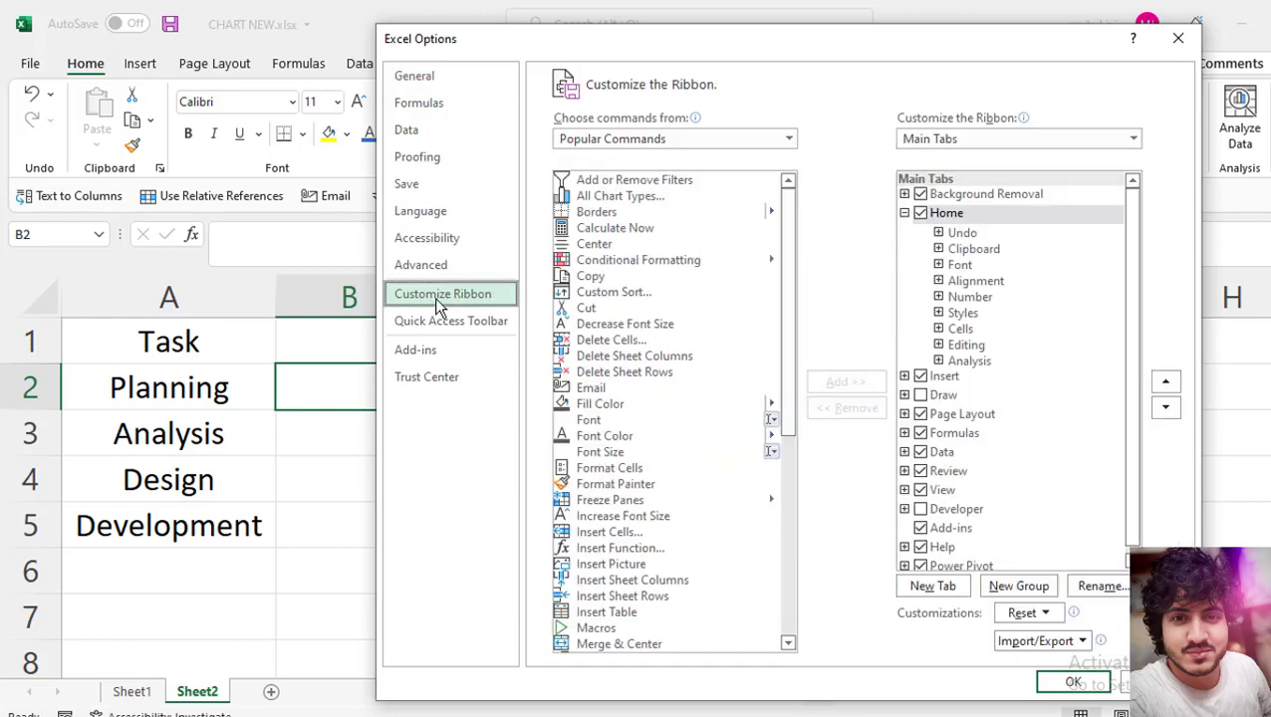
pyautogui.moveTo(712, 47); pyautogui.dragTo(627, 57)
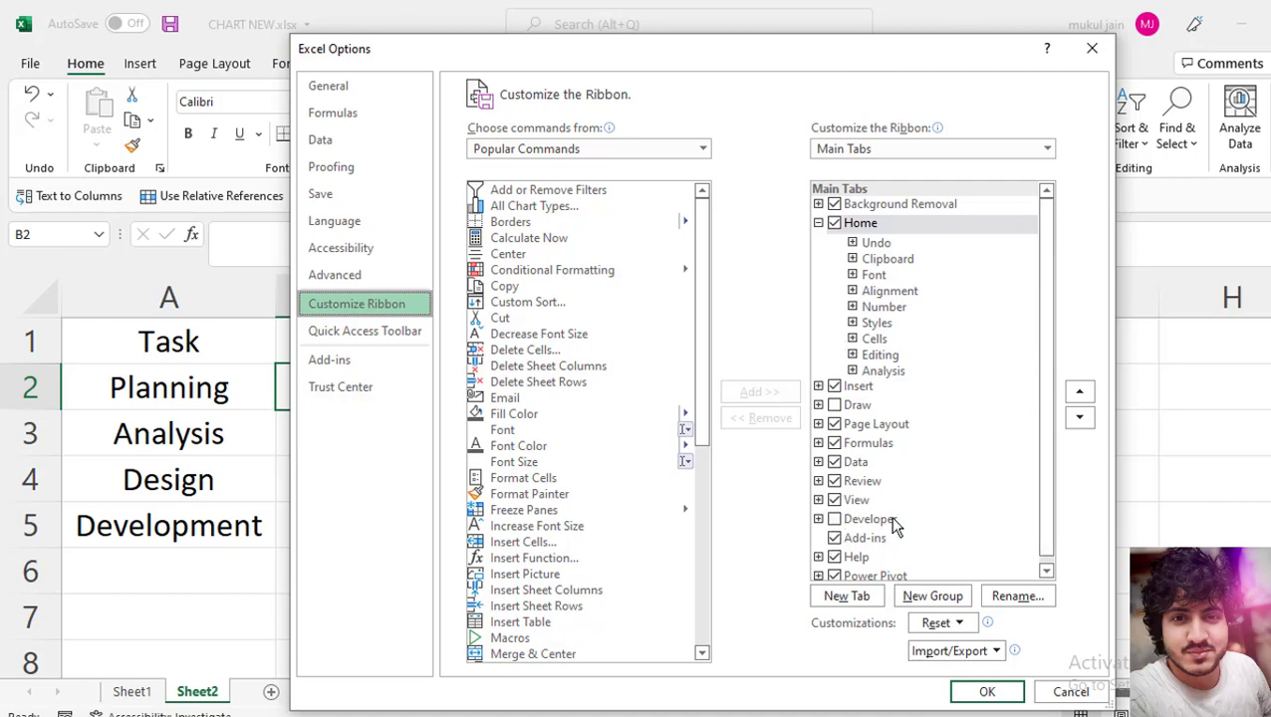
pyautogui.click(834, 520)
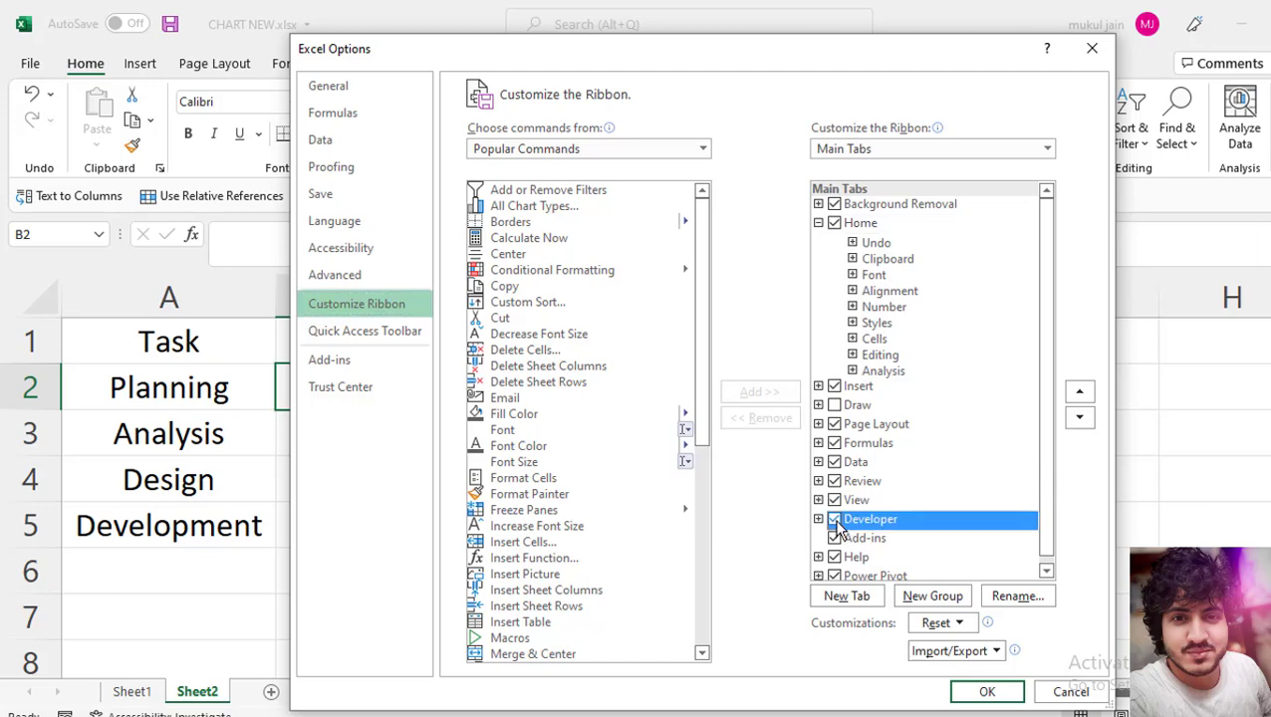
pyautogui.click(986, 694)
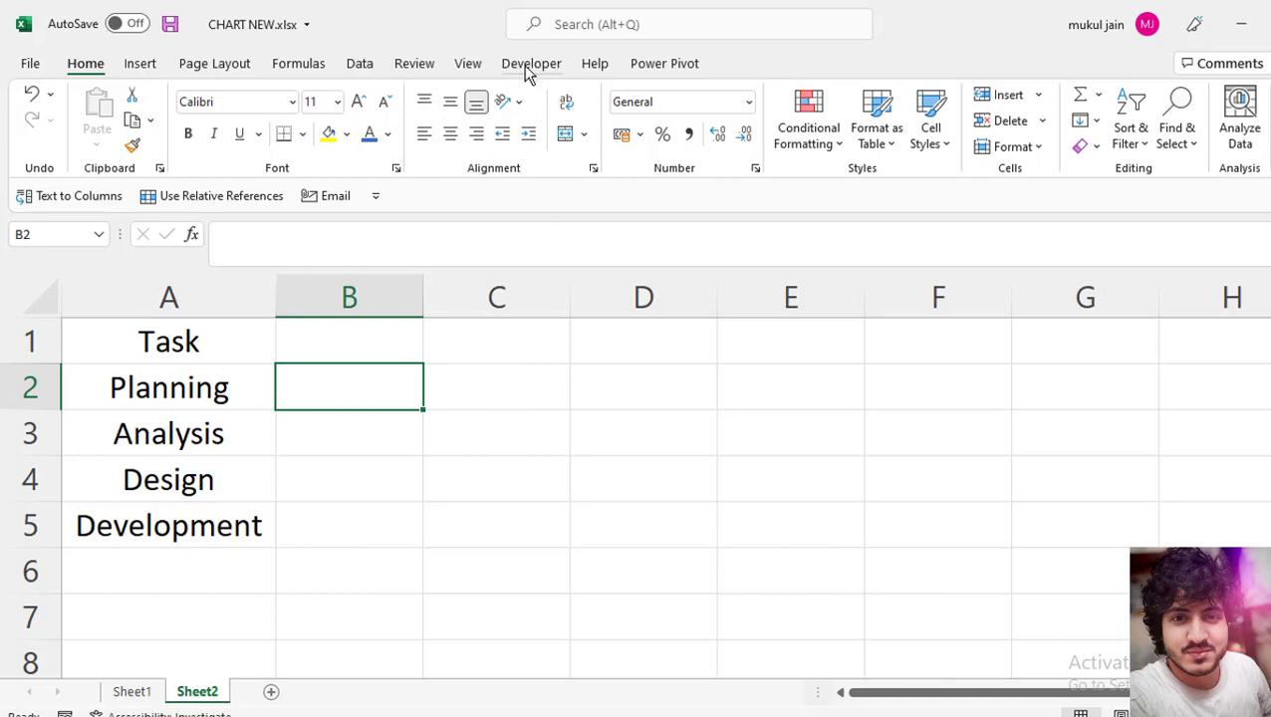
# - Draw a Check Box (Form Control) inside cell B2
pyautogui.click(527, 70)
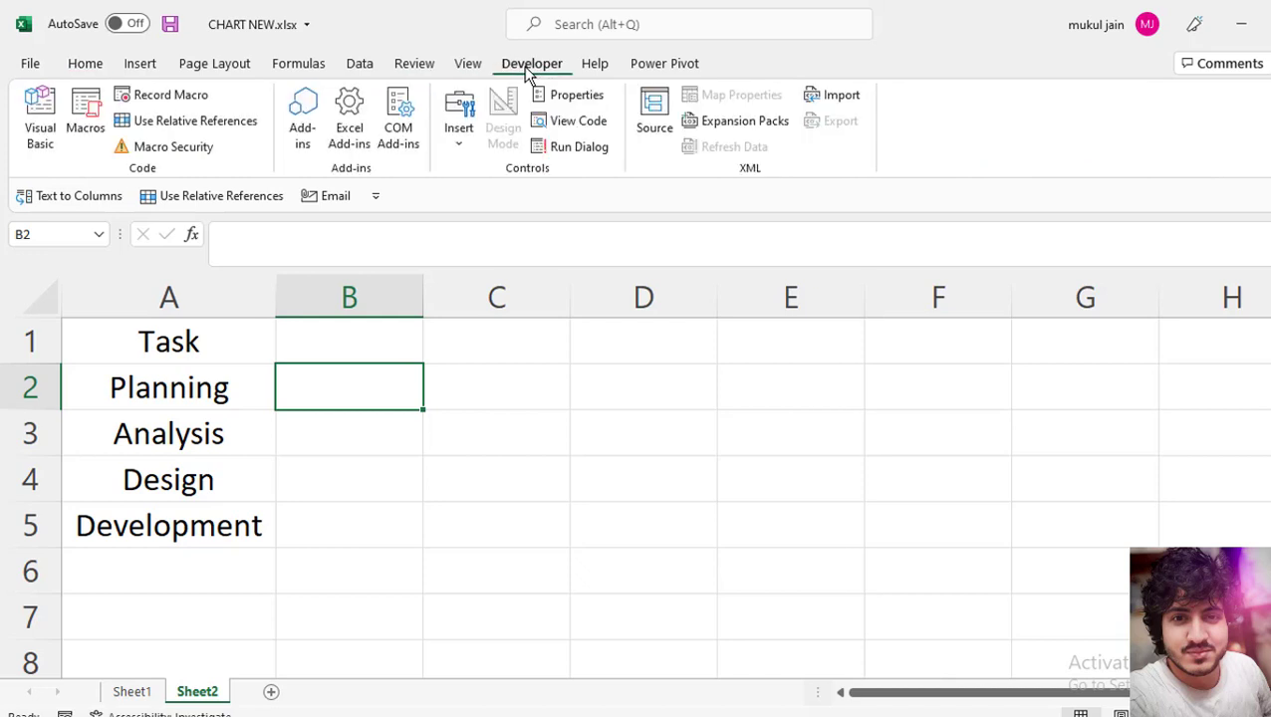
pyautogui.click(459, 148)
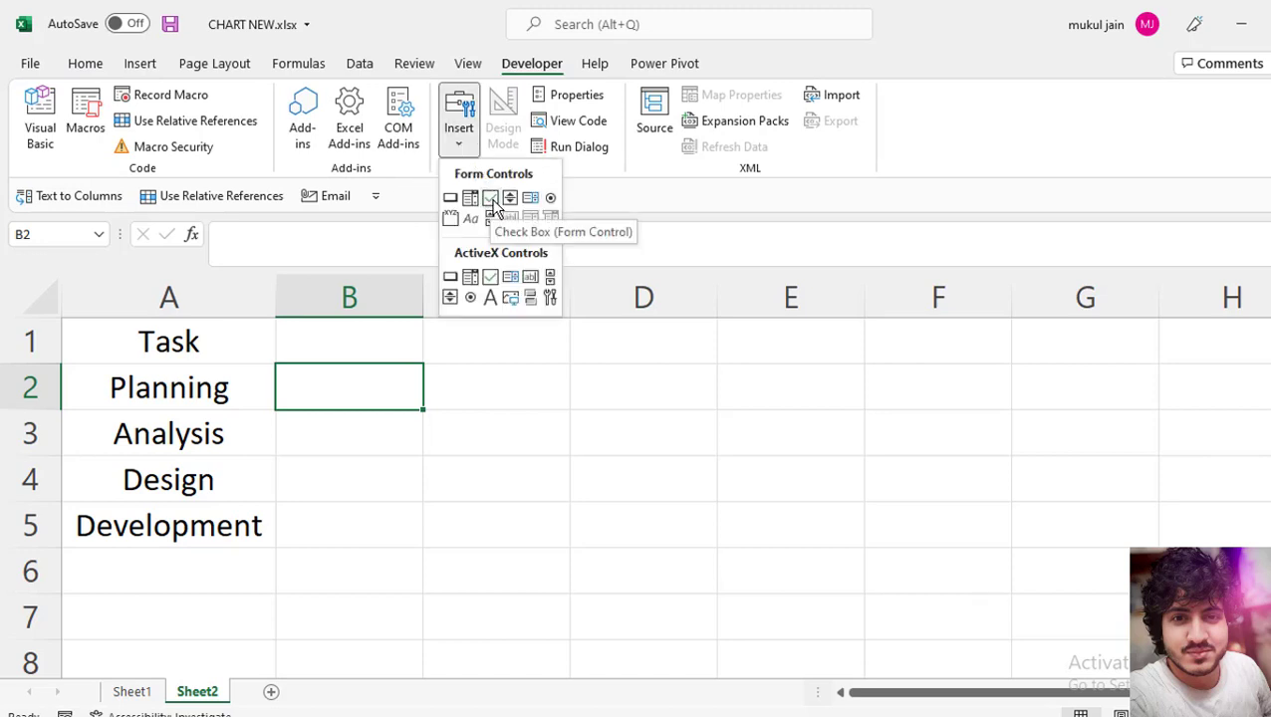
pyautogui.click(494, 207)
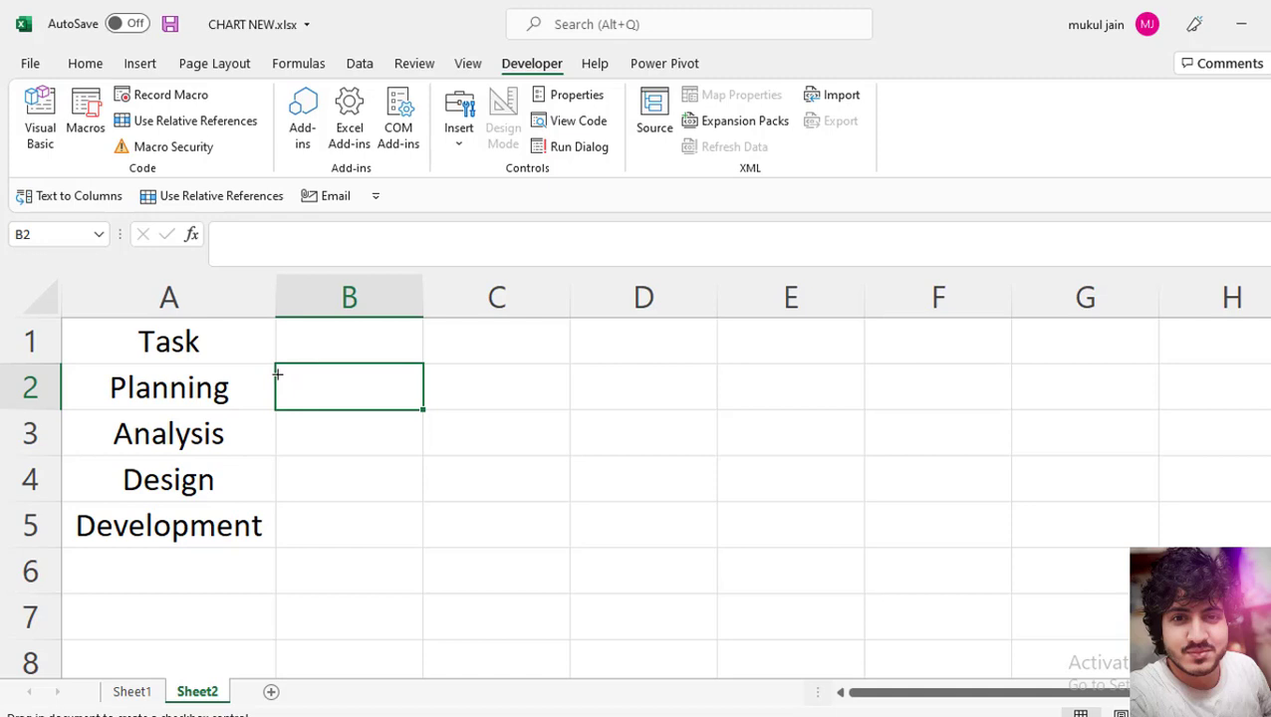
pyautogui.moveTo(279, 367); pyautogui.dragTo(422, 415)
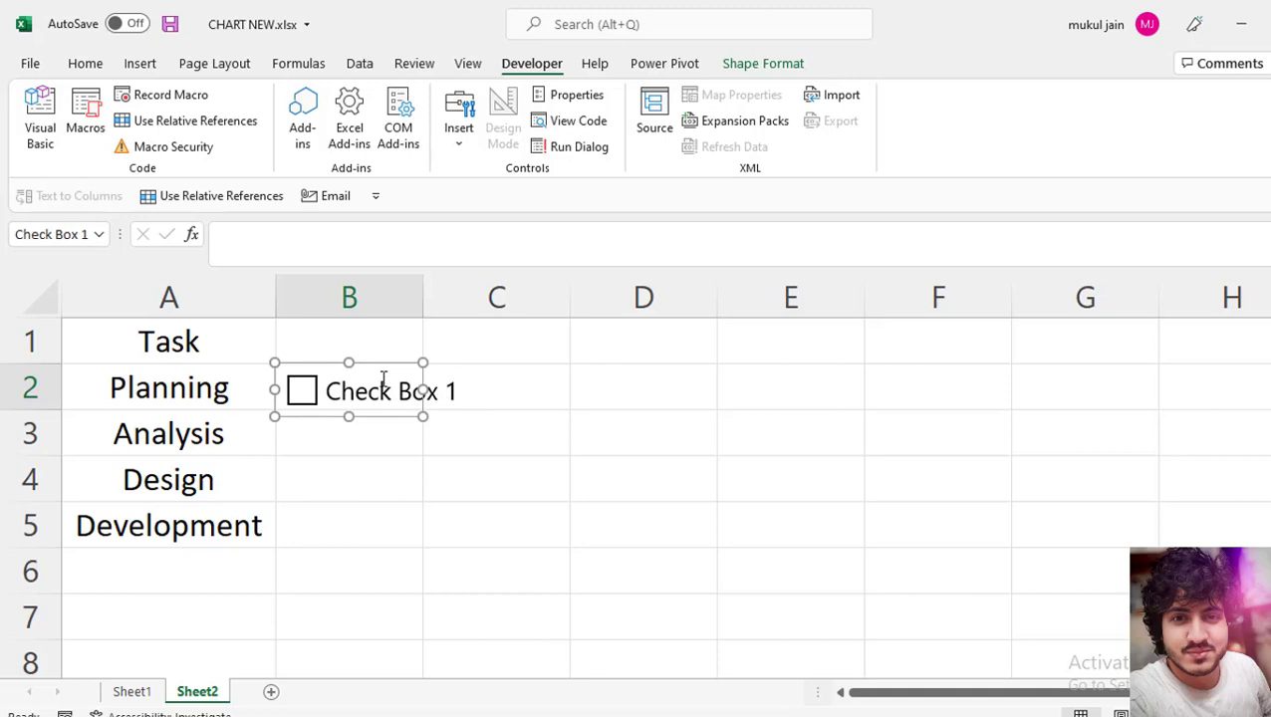
# - Delete the 'Check Box 1' caption text from the checkbox
pyautogui.click(336, 394)
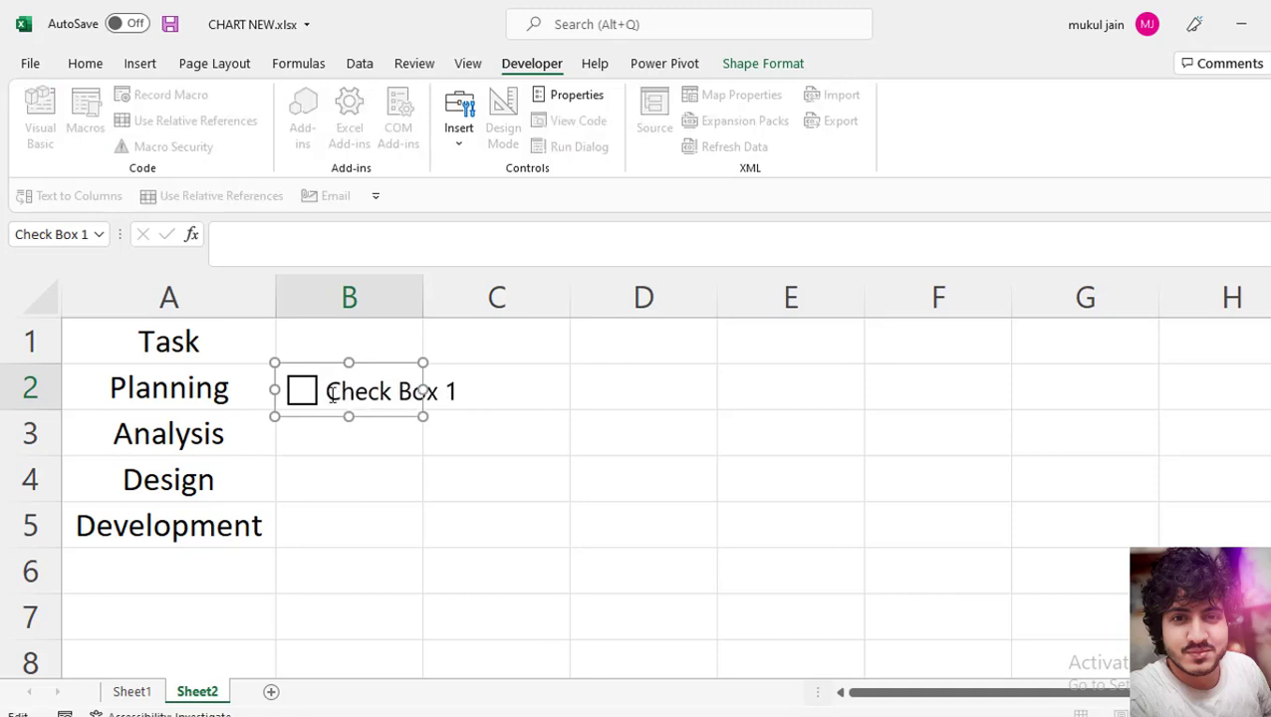
pyautogui.moveTo(331, 393); pyautogui.dragTo(467, 392)
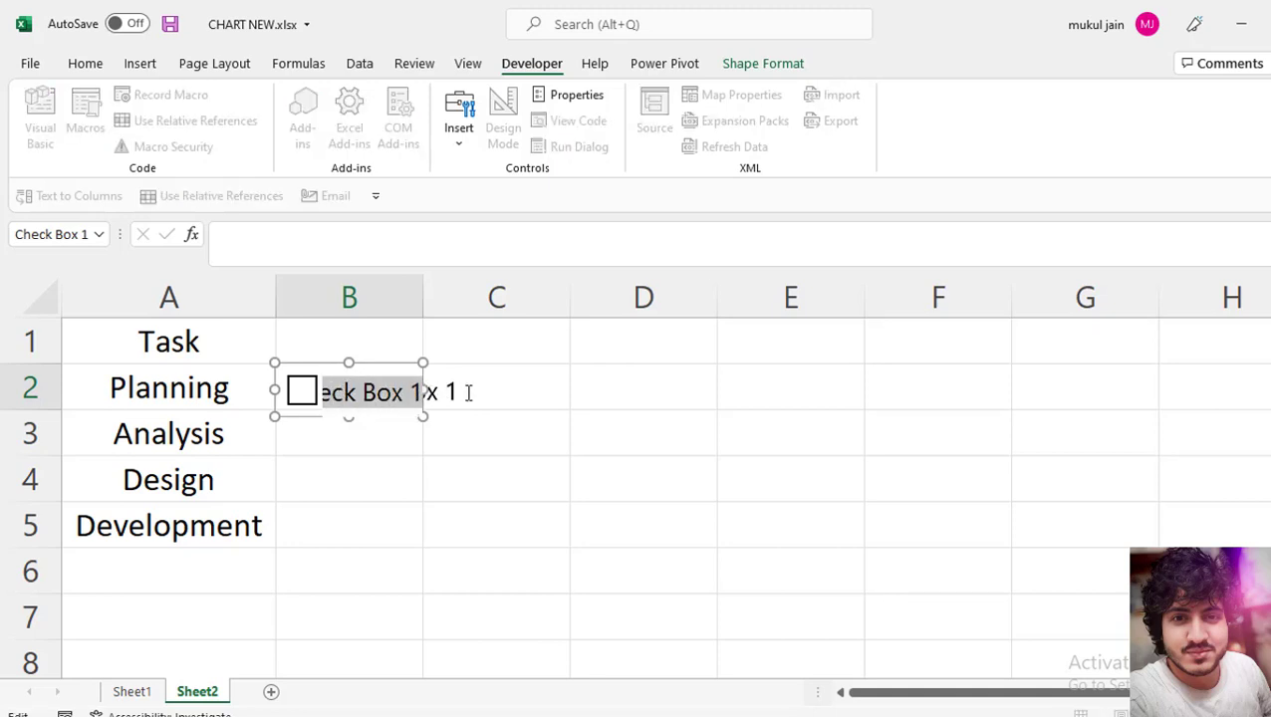
pyautogui.press('BackSpace')
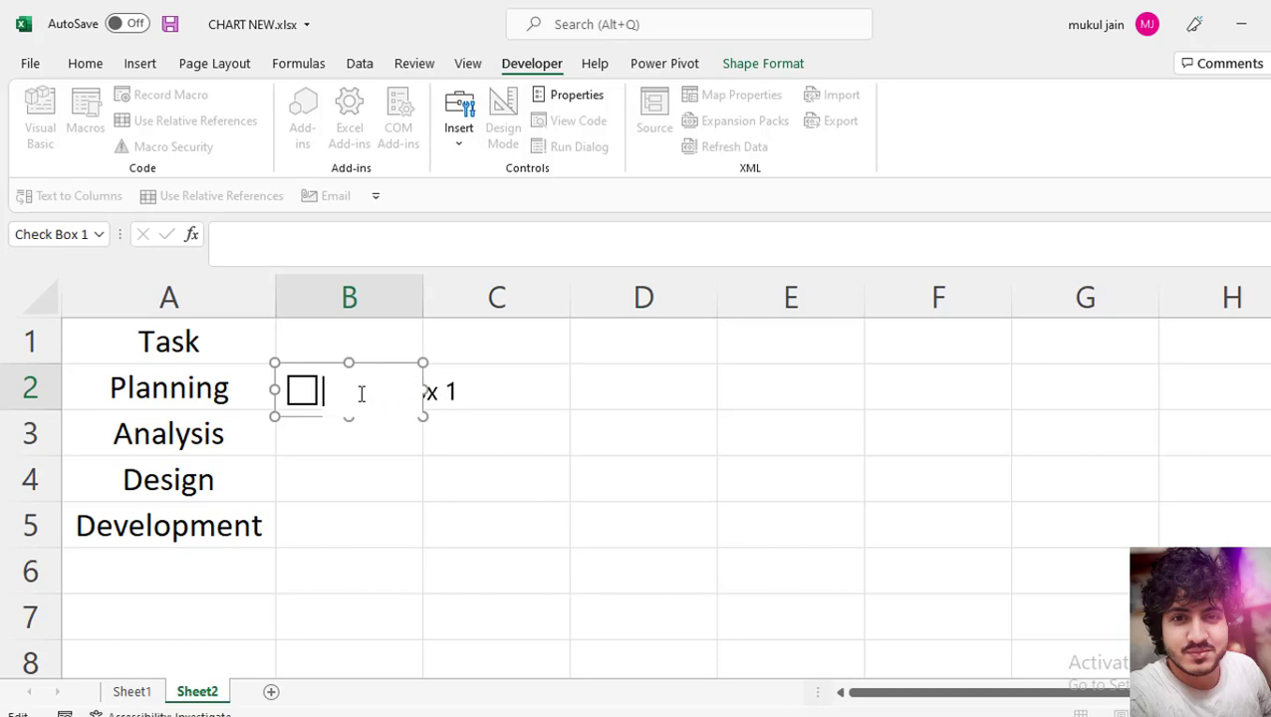
pyautogui.click(393, 485)
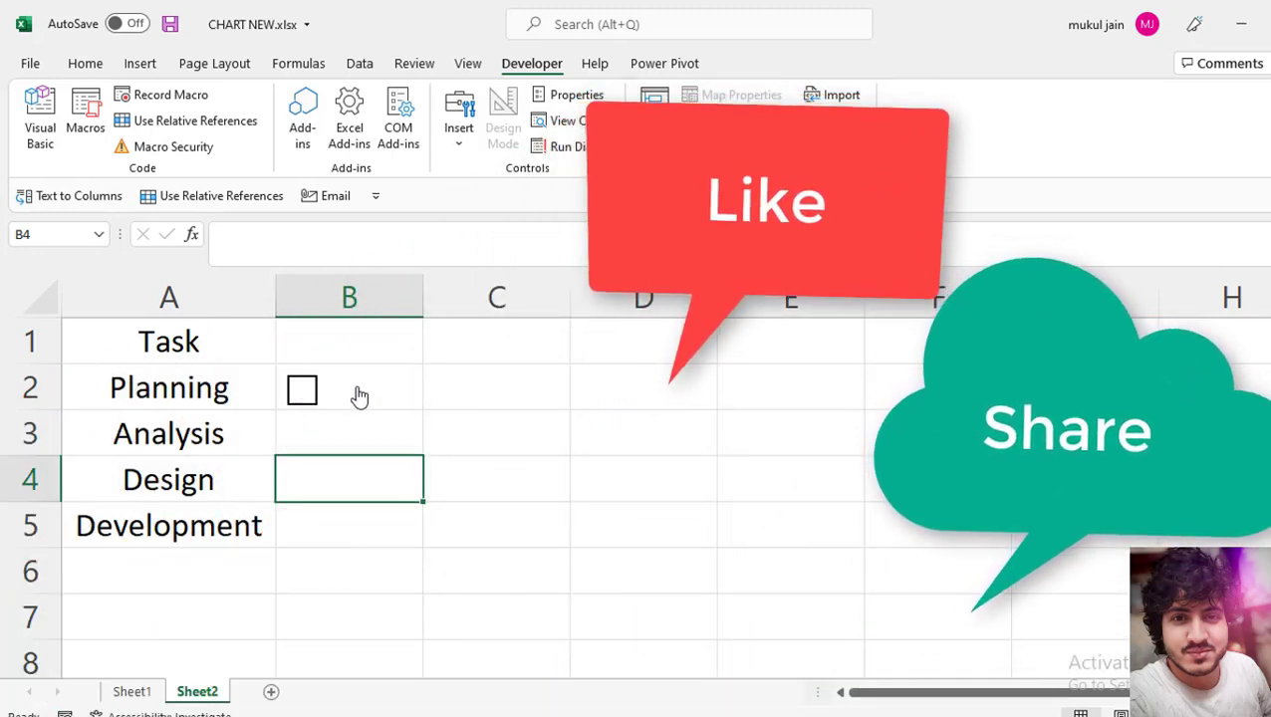
# - Move the unticked Planning checkbox toward the middle of B2
pyautogui.click(358, 398)
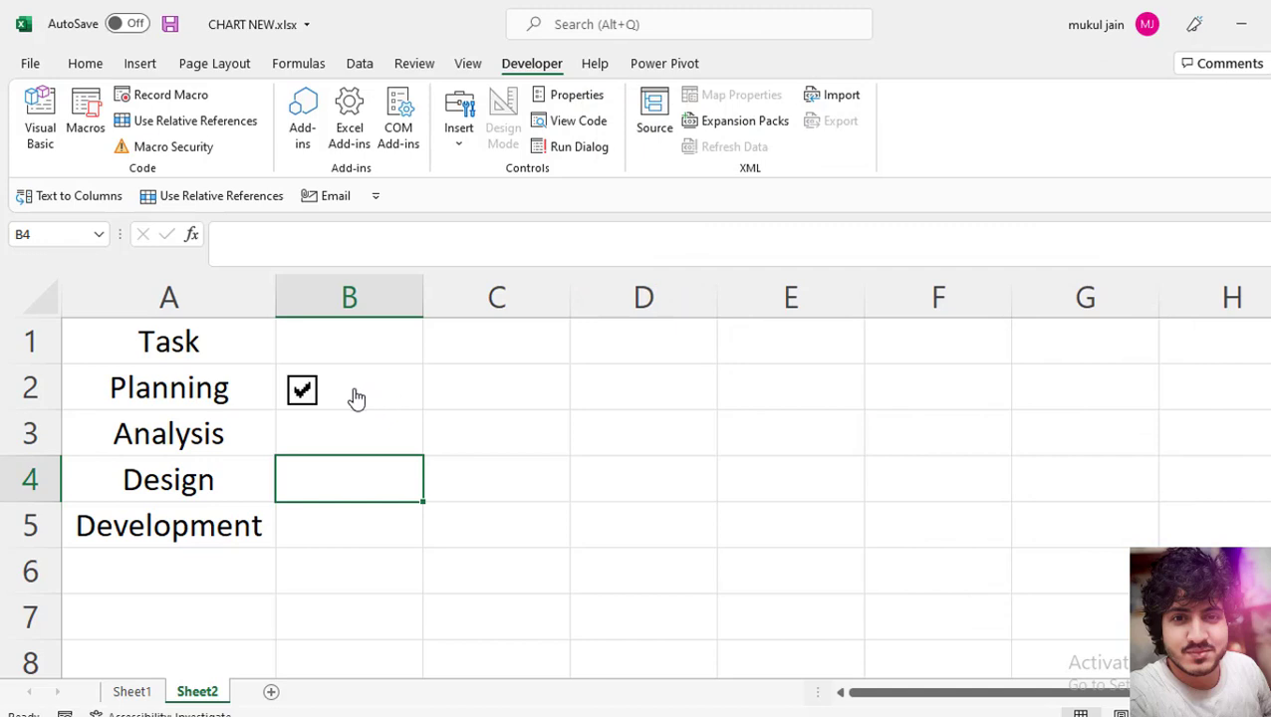
pyautogui.click(321, 399)
pyautogui.rightClick(314, 393)
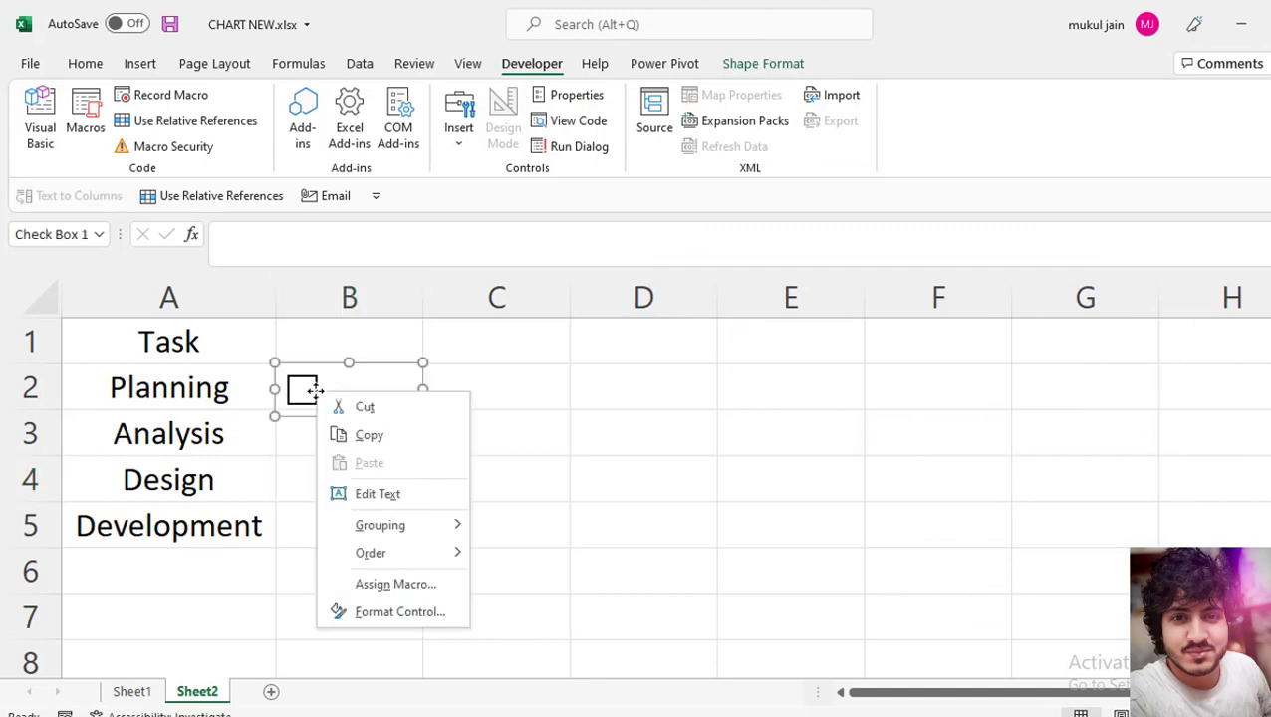
pyautogui.click(303, 418)
pyautogui.moveTo(305, 418); pyautogui.dragTo(355, 410)
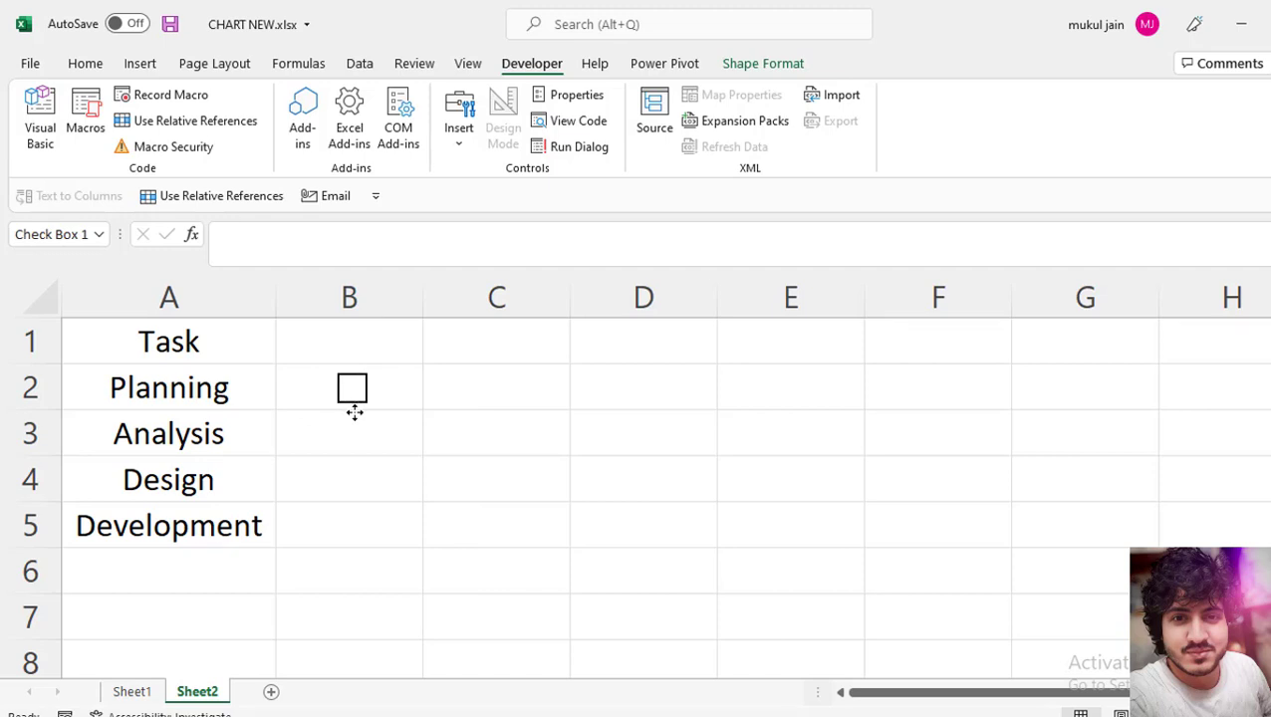
# - Copy the checkbox down into B3, B4 and B5 beside the other tasks
pyautogui.click(354, 411)
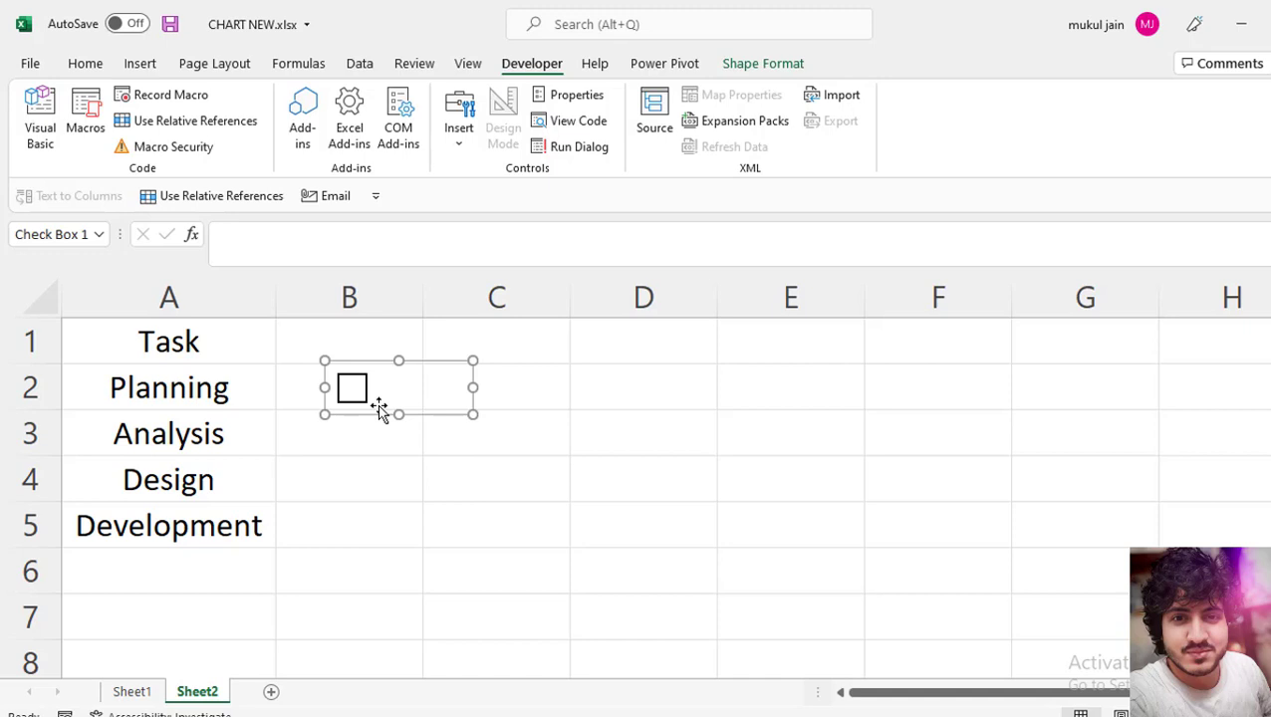
pyautogui.moveTo(377, 404)
pyautogui.mouseDown()
pyautogui.moveTo(384, 468)
pyautogui.moveTo(372, 458)
pyautogui.mouseUp()
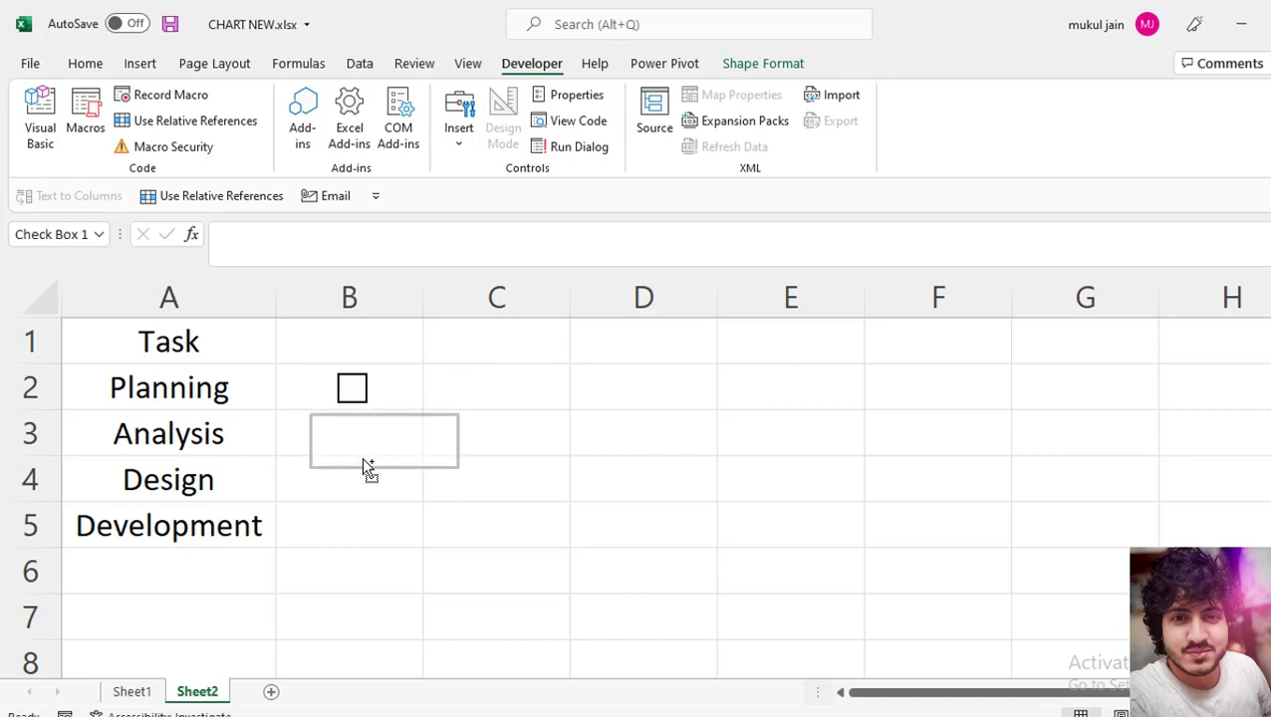
pyautogui.moveTo(370, 457); pyautogui.dragTo(375, 541)
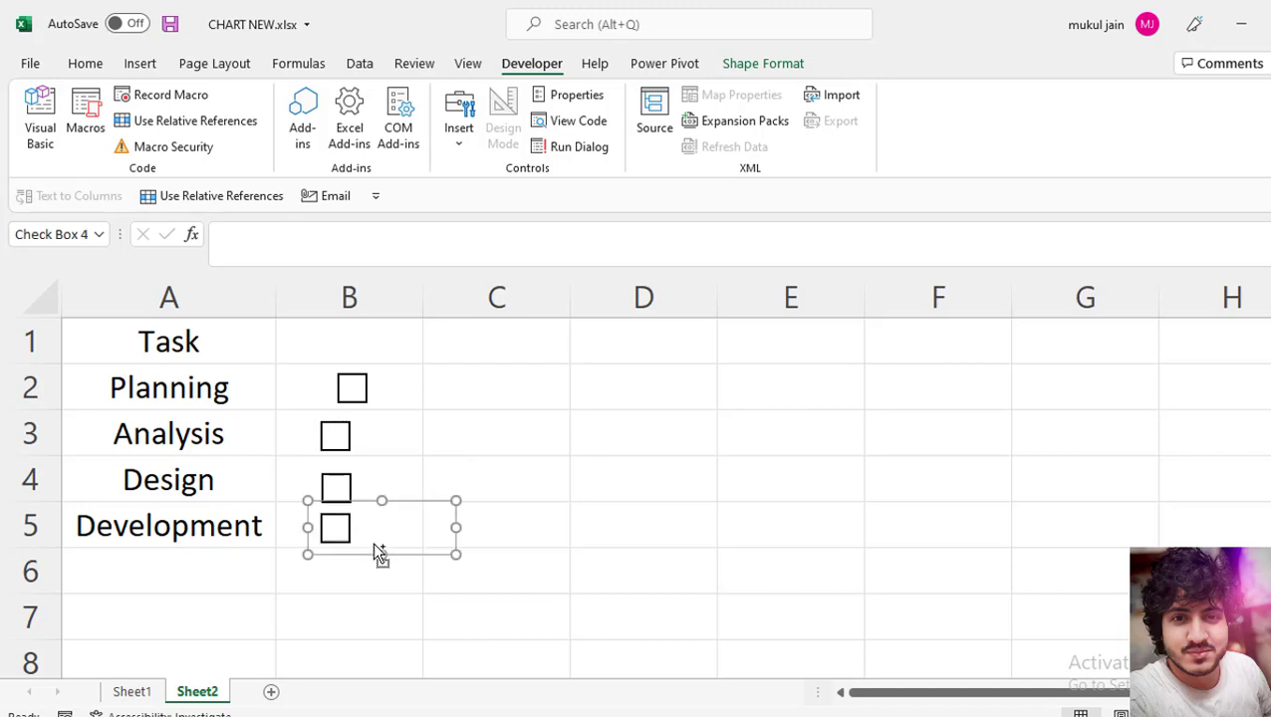
pyautogui.click(525, 443)
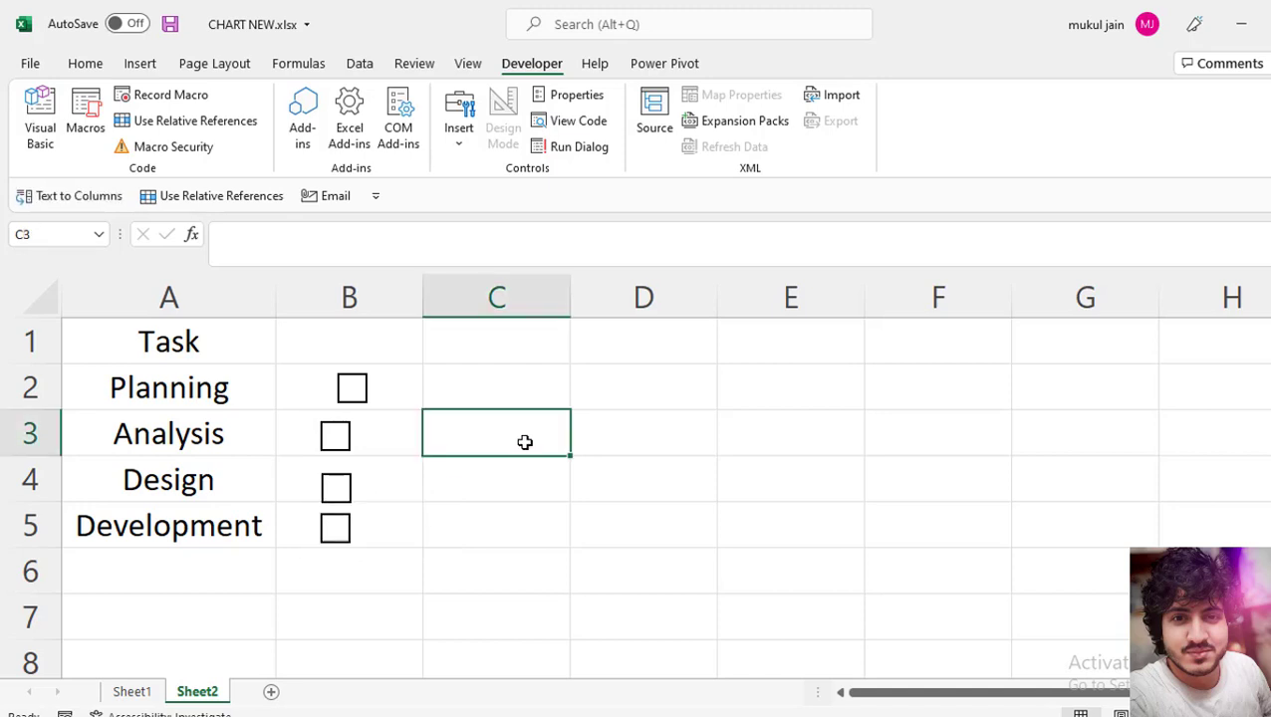
pyautogui.click(348, 394)
# - Select all four checkboxes, apply Align Center, and nudge them slightly left
pyautogui.click(350, 394)
pyautogui.rightClick(350, 393)
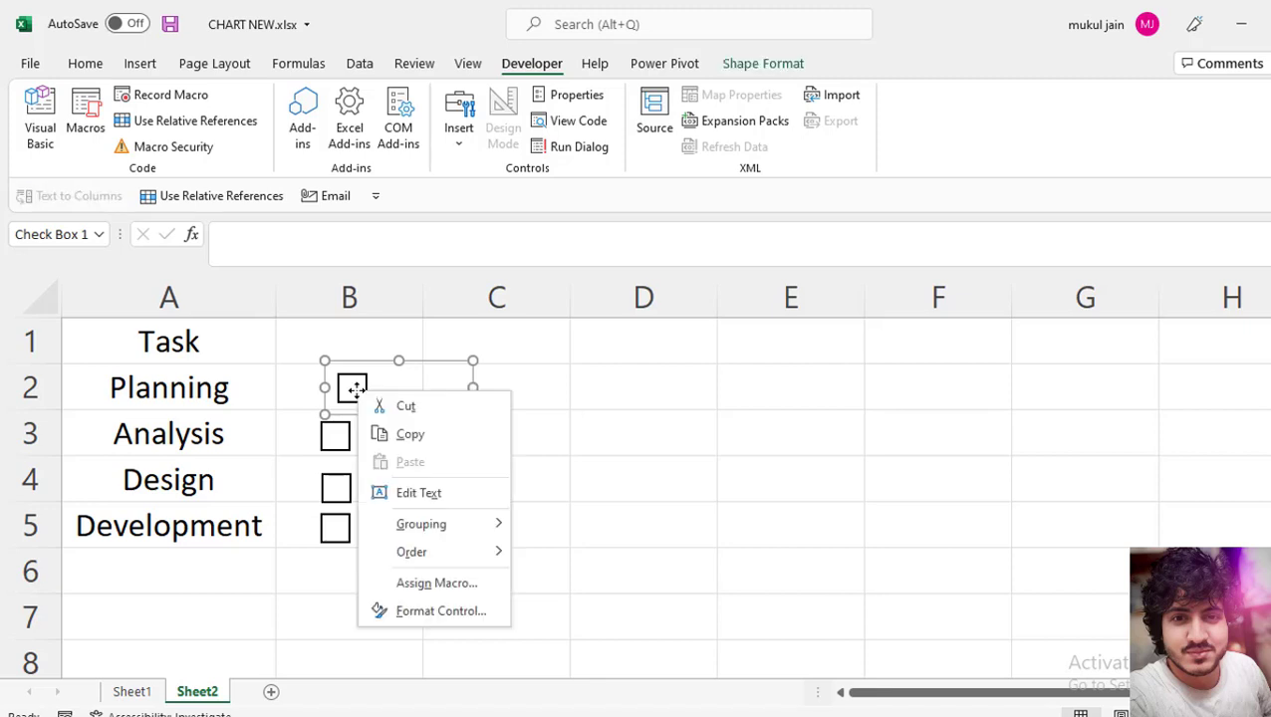
pyautogui.press('Escape')
pyautogui.hotkey('ctrl', 'a')
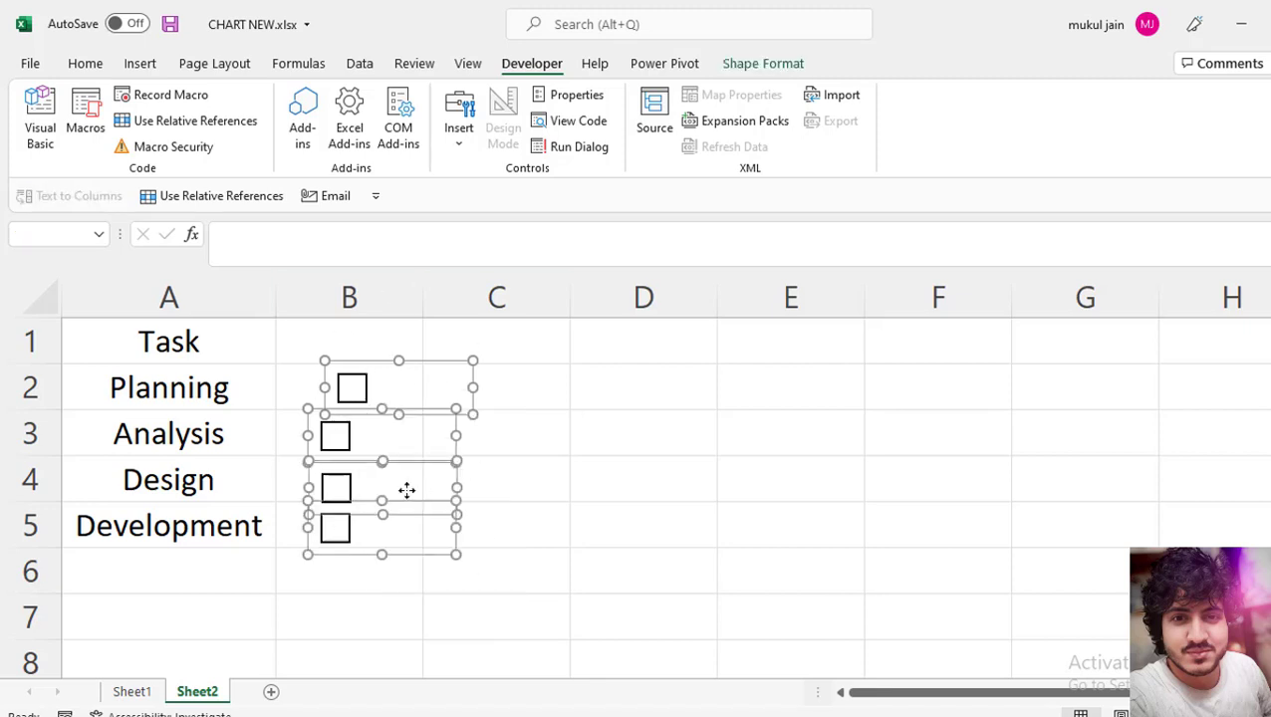
pyautogui.click(753, 65)
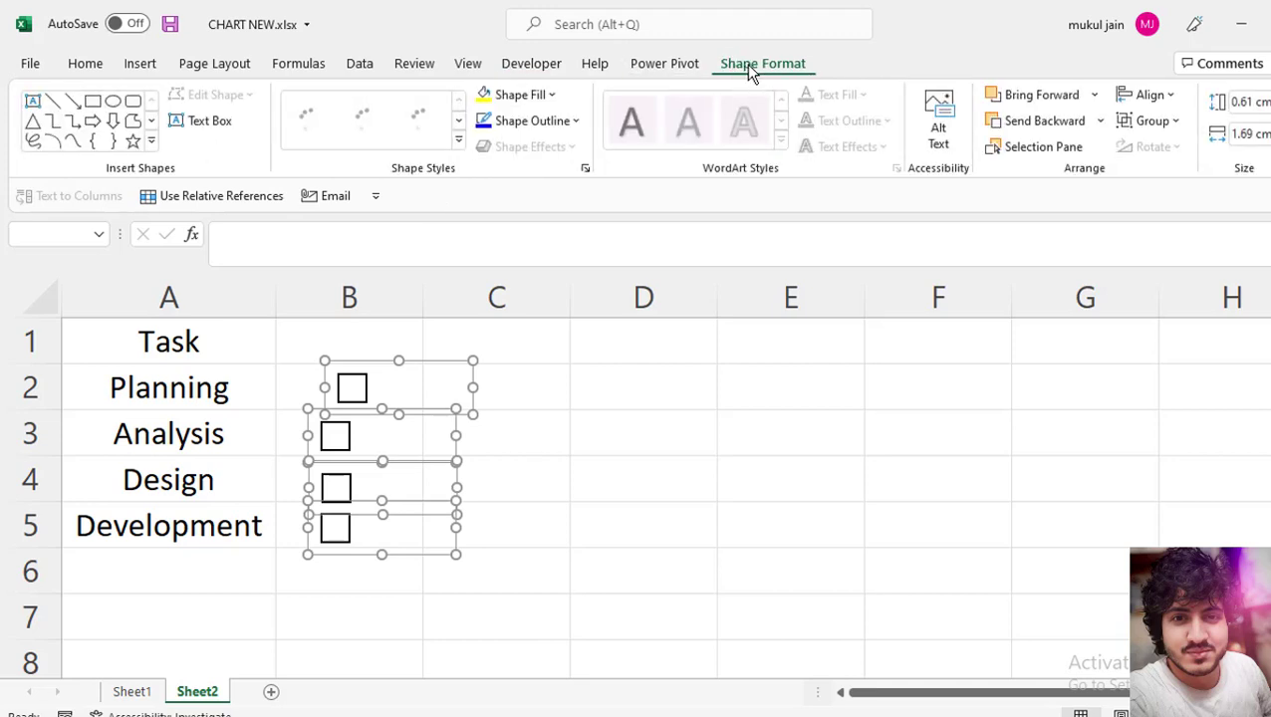
pyautogui.click(1173, 100)
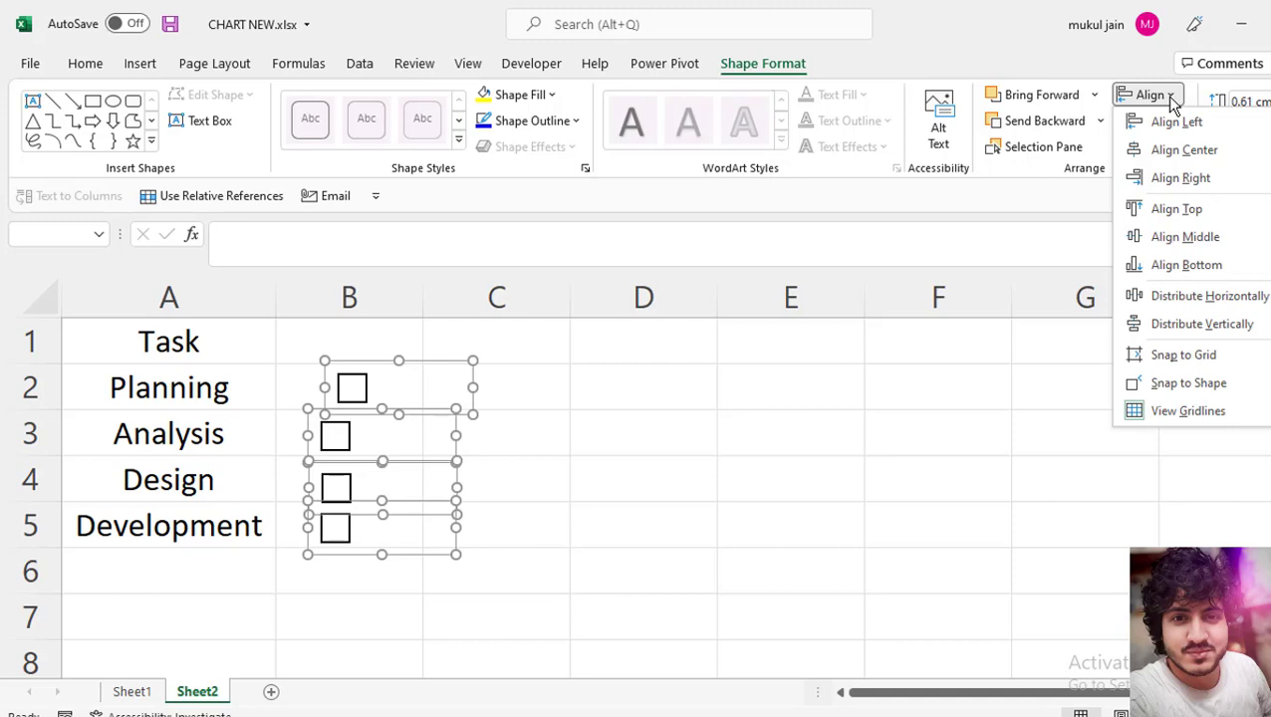
pyautogui.click(1170, 159)
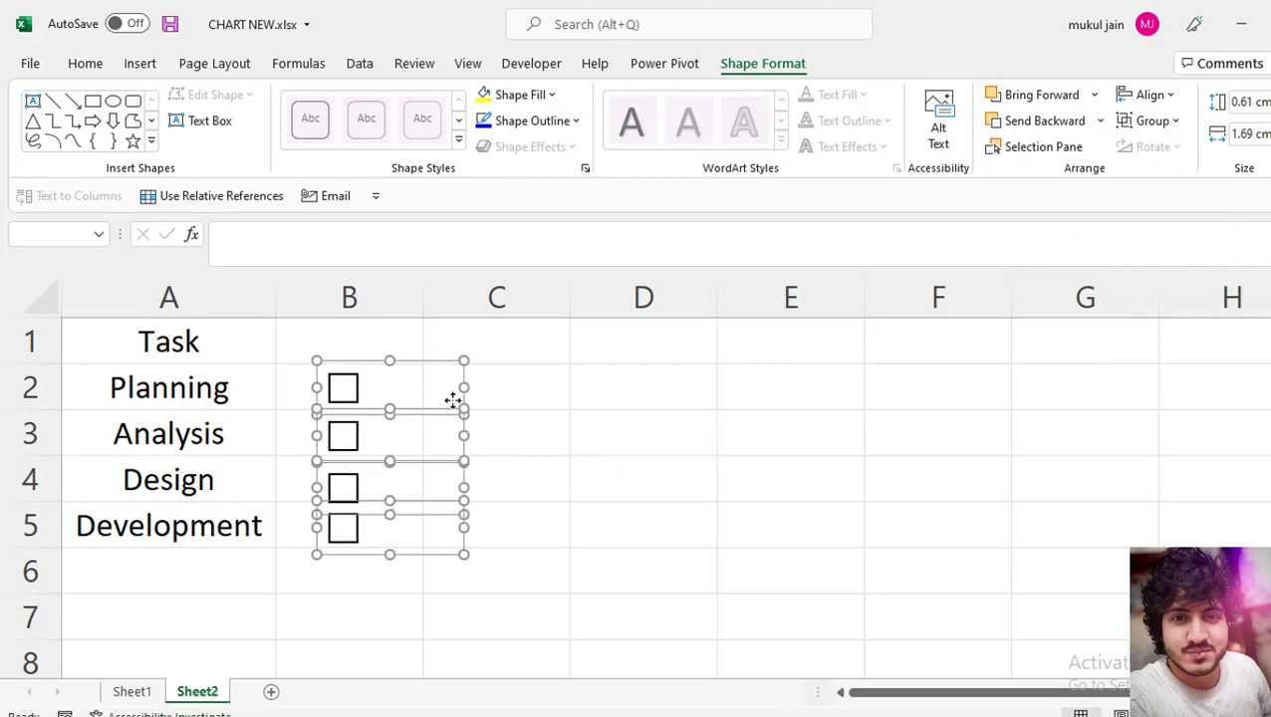
pyautogui.moveTo(452, 399); pyautogui.dragTo(445, 400)
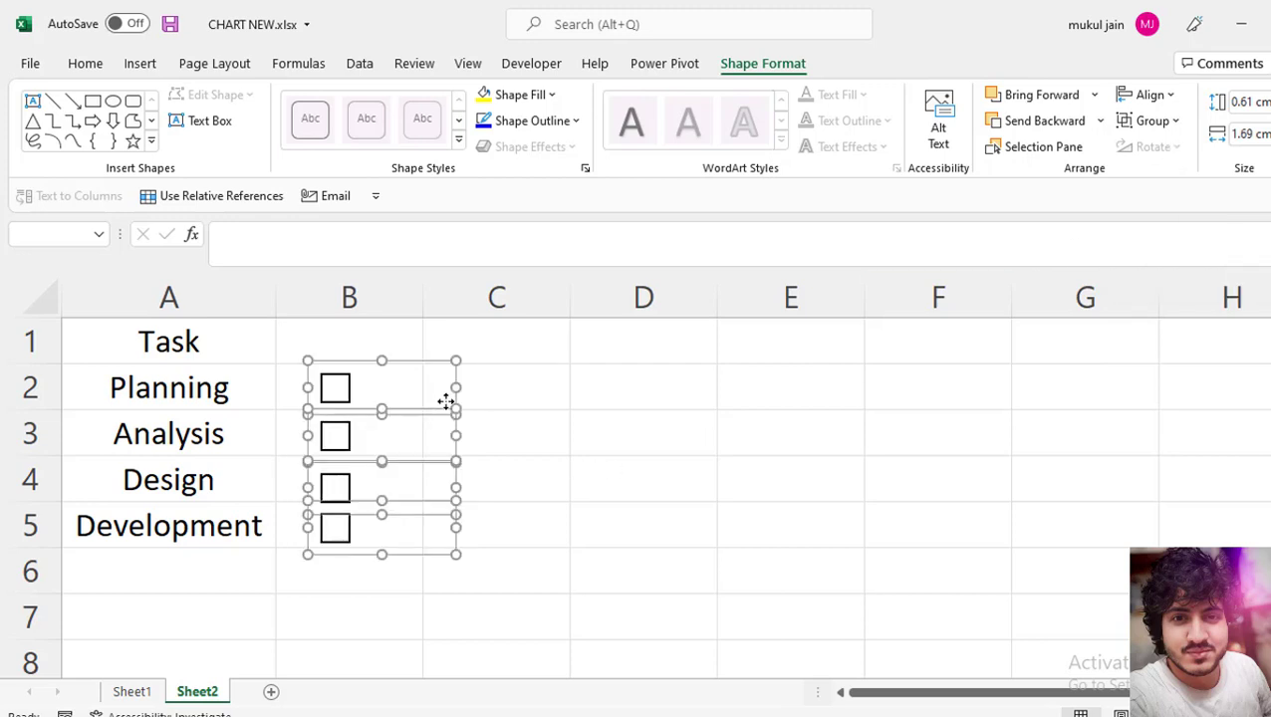
pyautogui.click(544, 399)
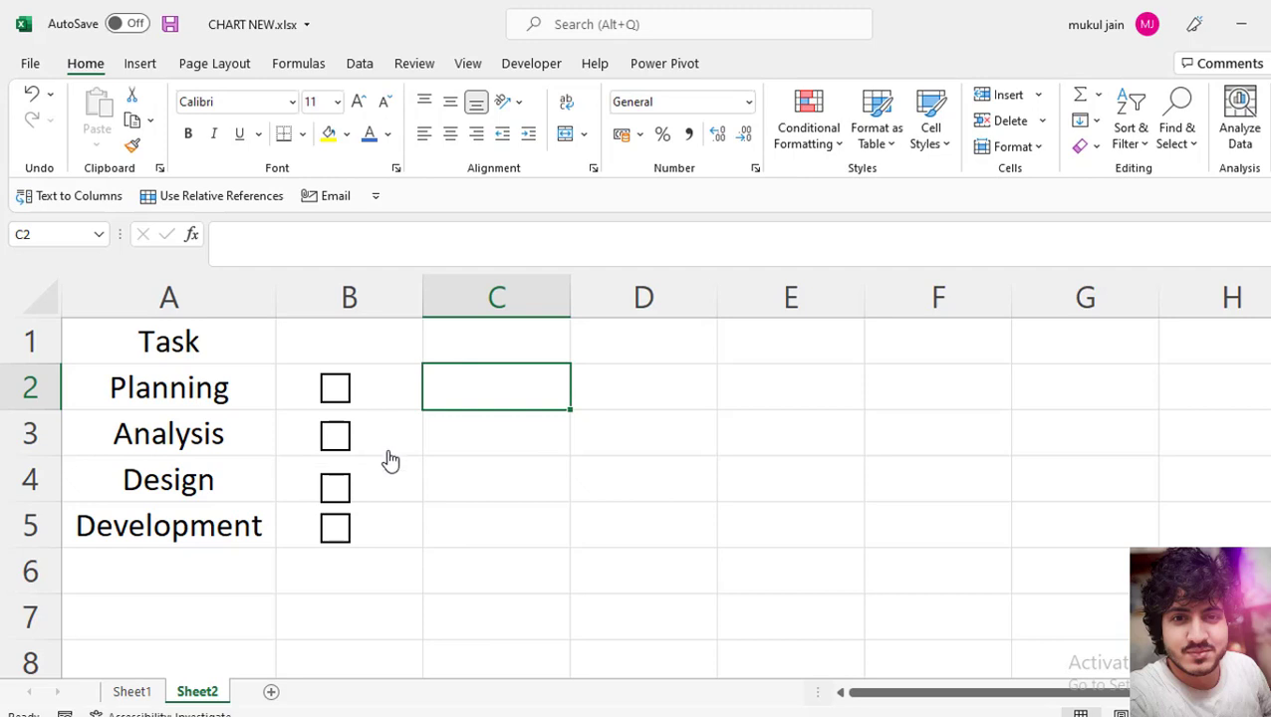
# - Set the Planning checkbox's Format Control cell link to $C$2
pyautogui.click(359, 388)
pyautogui.rightClick(357, 381)
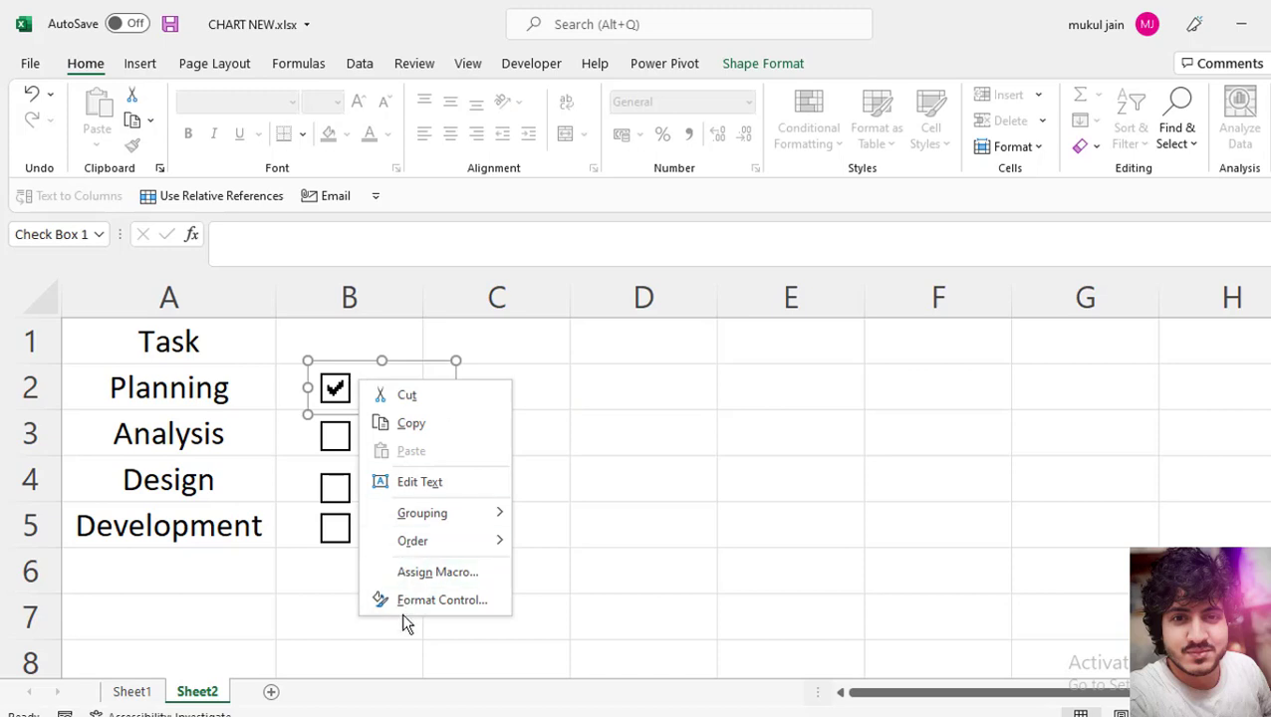
pyautogui.click(414, 613)
pyautogui.hotkey('ctrl', '1')
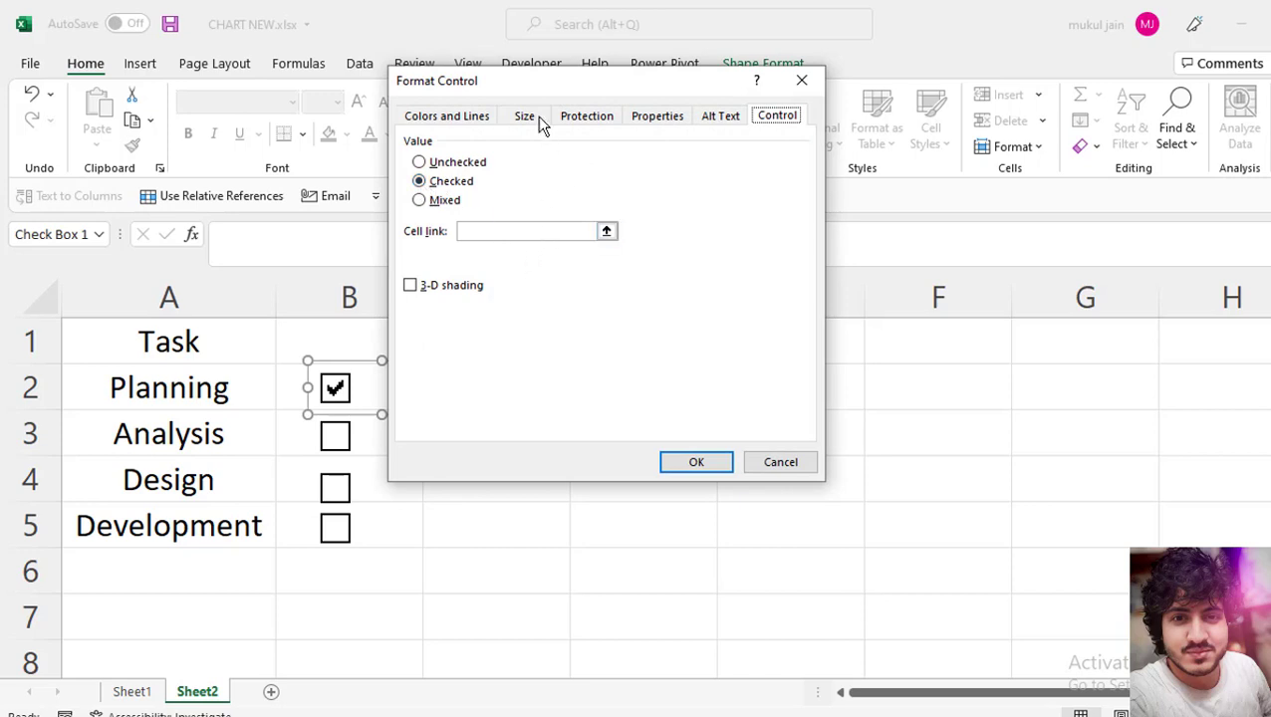
pyautogui.moveTo(538, 88); pyautogui.dragTo(791, 80)
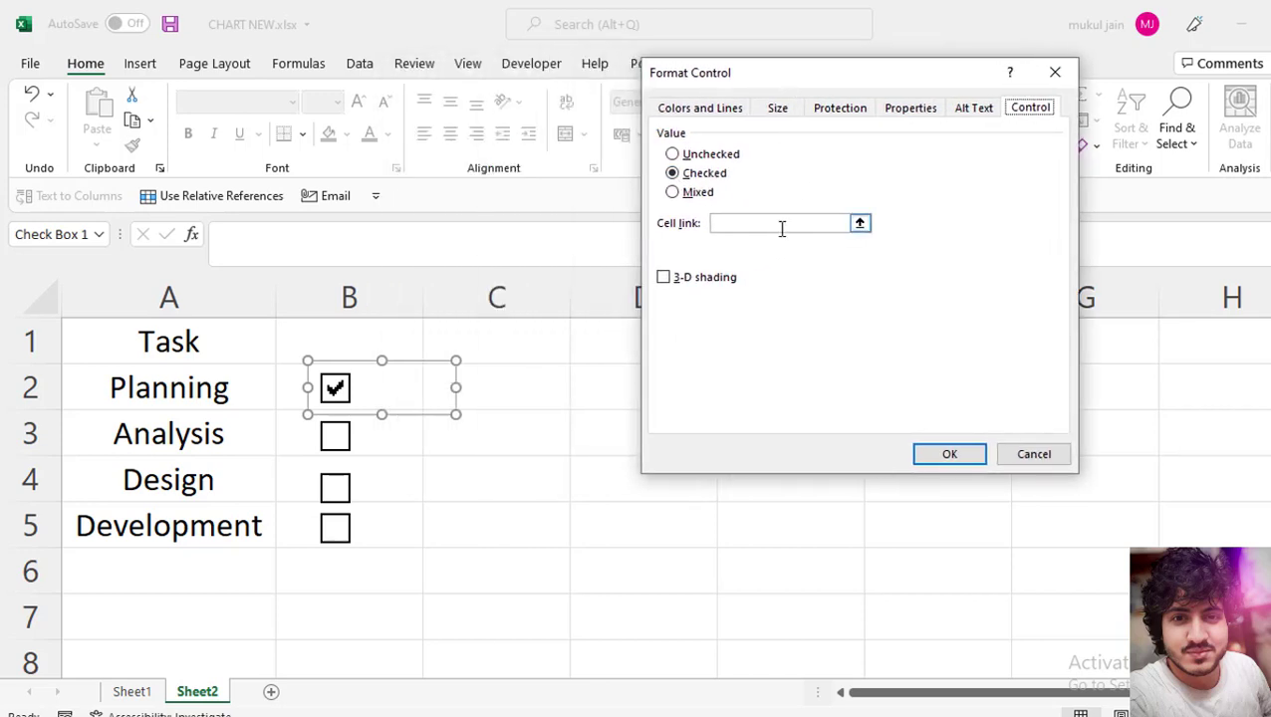
pyautogui.click(859, 225)
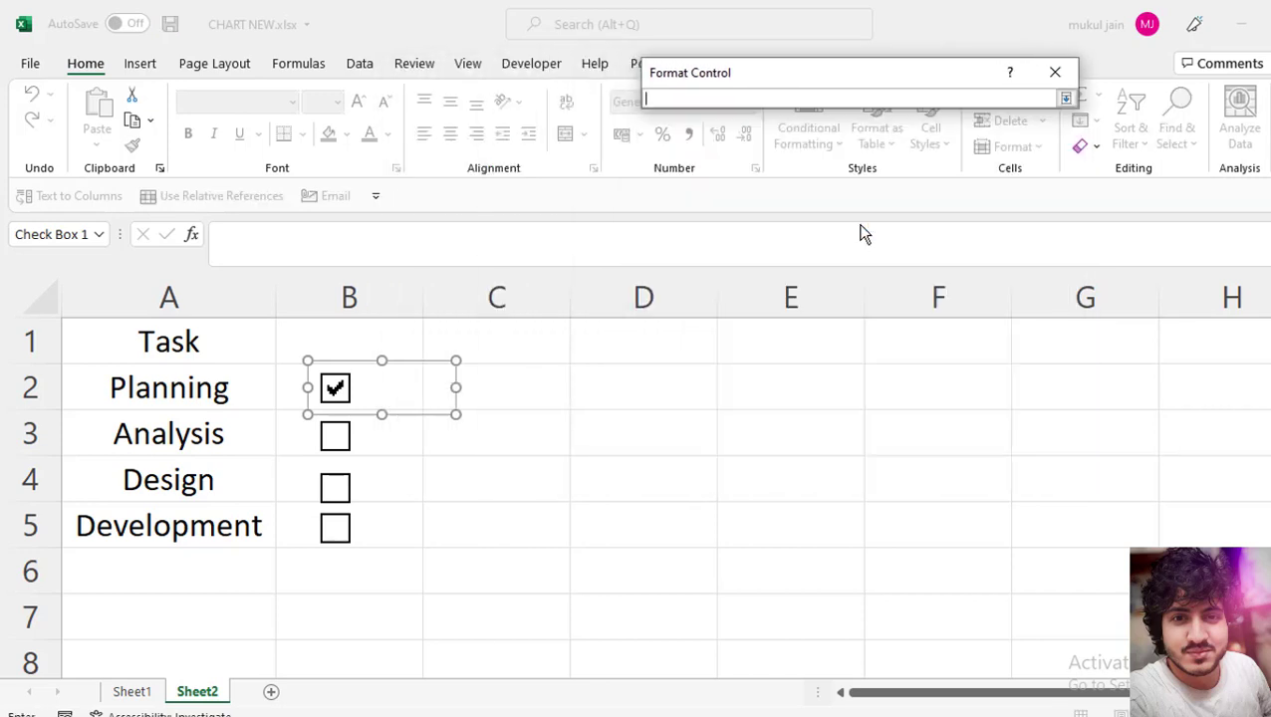
pyautogui.click(510, 400)
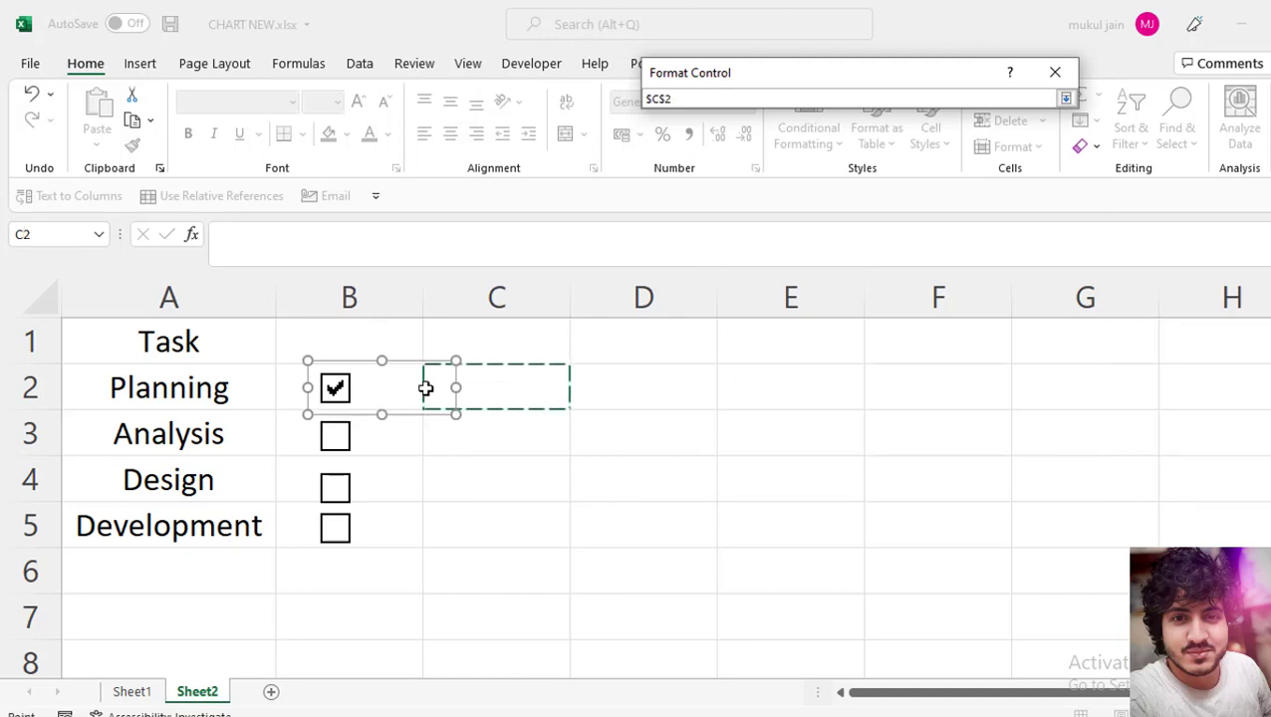
pyautogui.click(1066, 100)
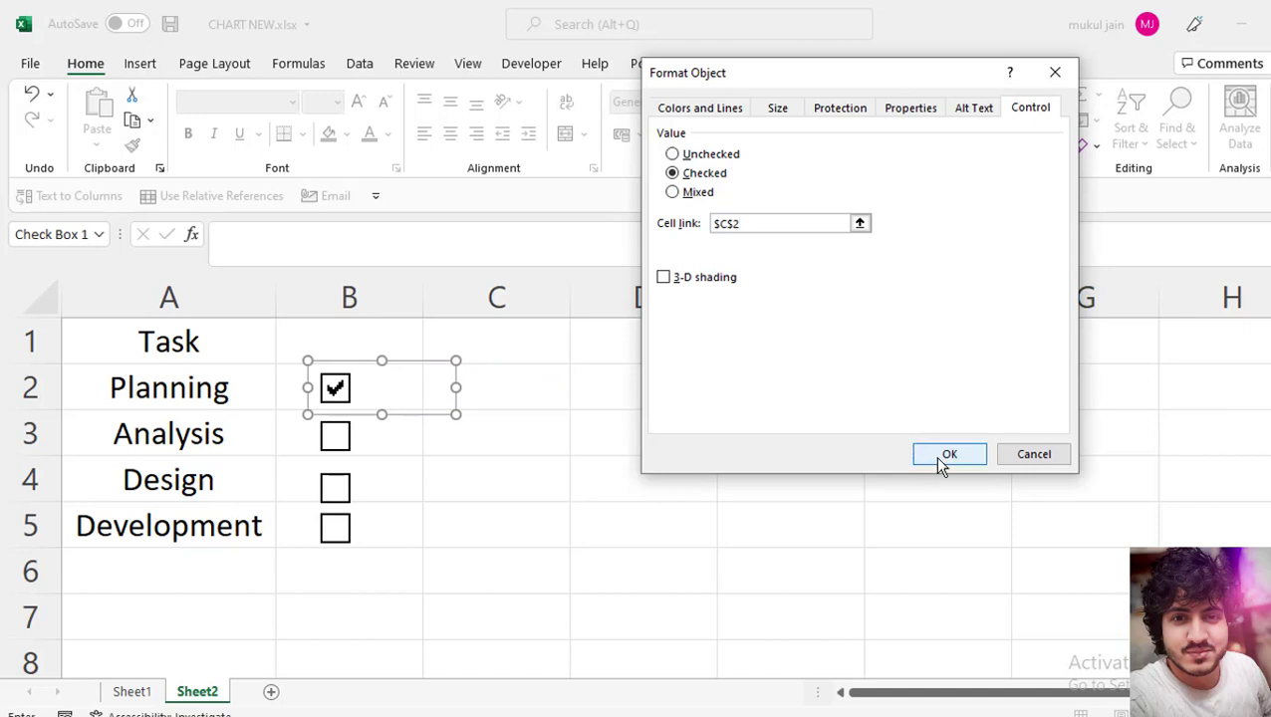
pyautogui.click(941, 456)
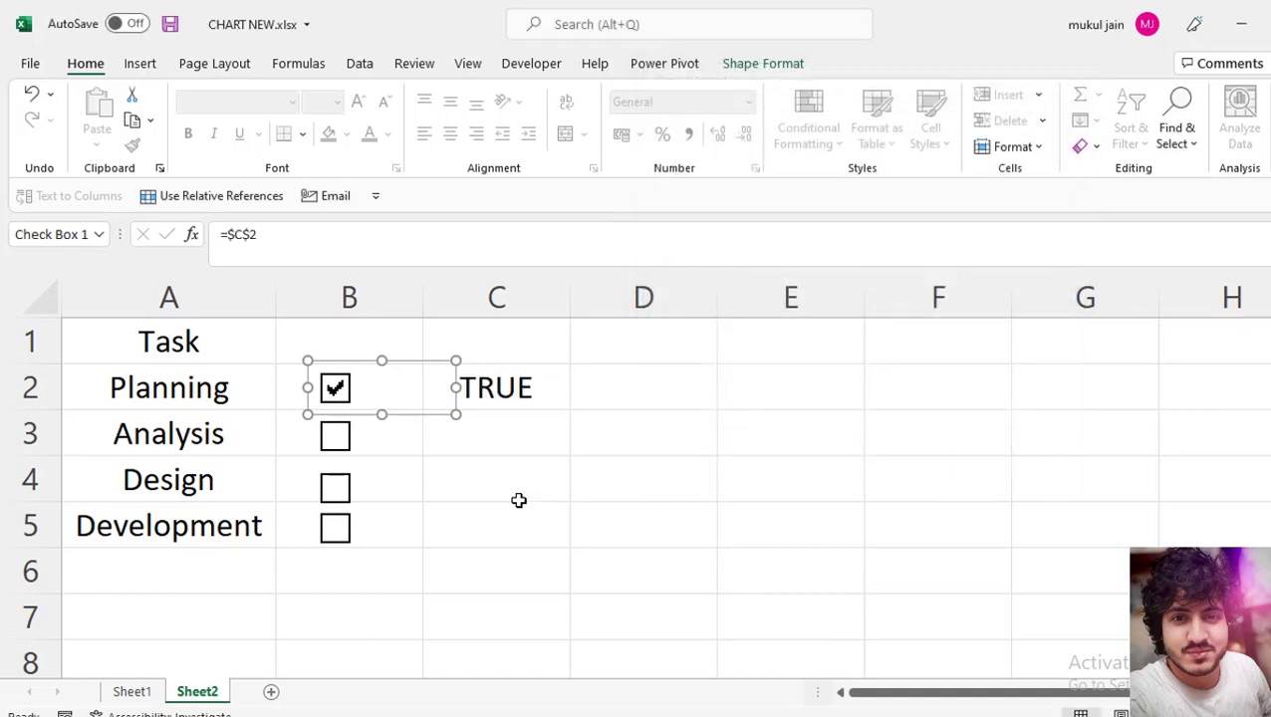
# - Toggle the Planning checkbox to confirm C2 switches between FALSE and TRUE
pyautogui.click(510, 503)
pyautogui.click(336, 395)
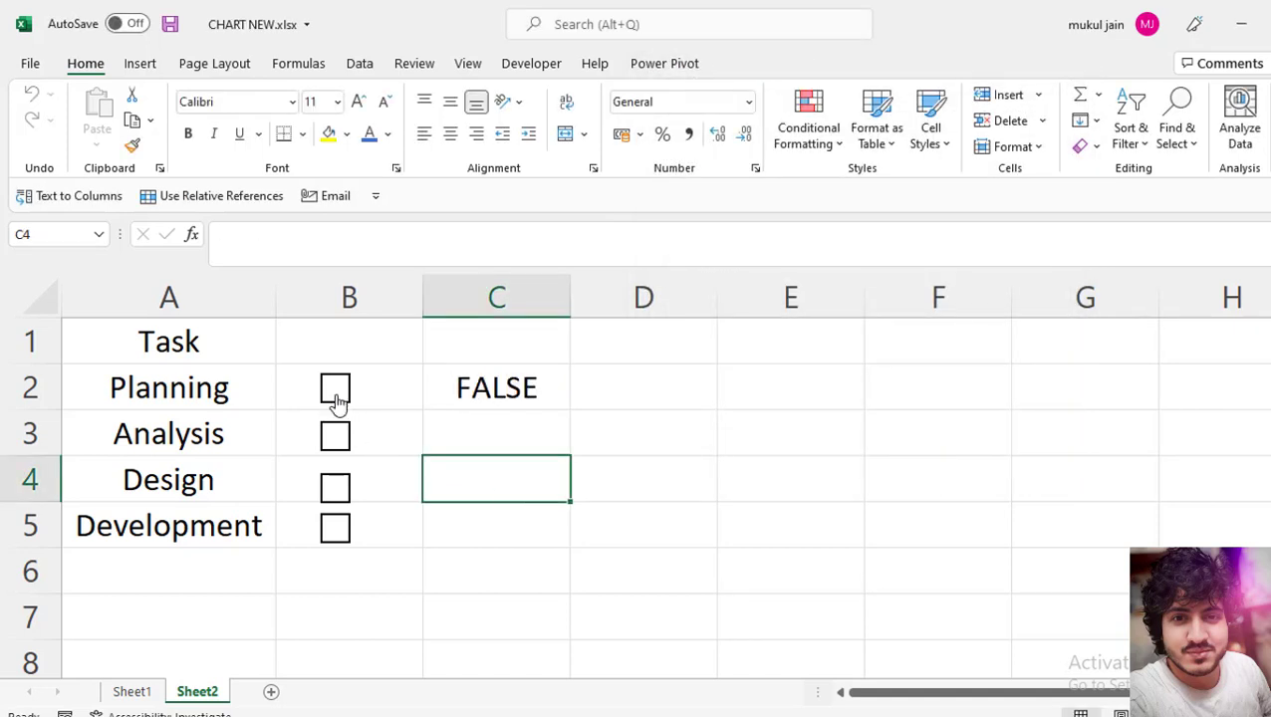
pyautogui.click(337, 397)
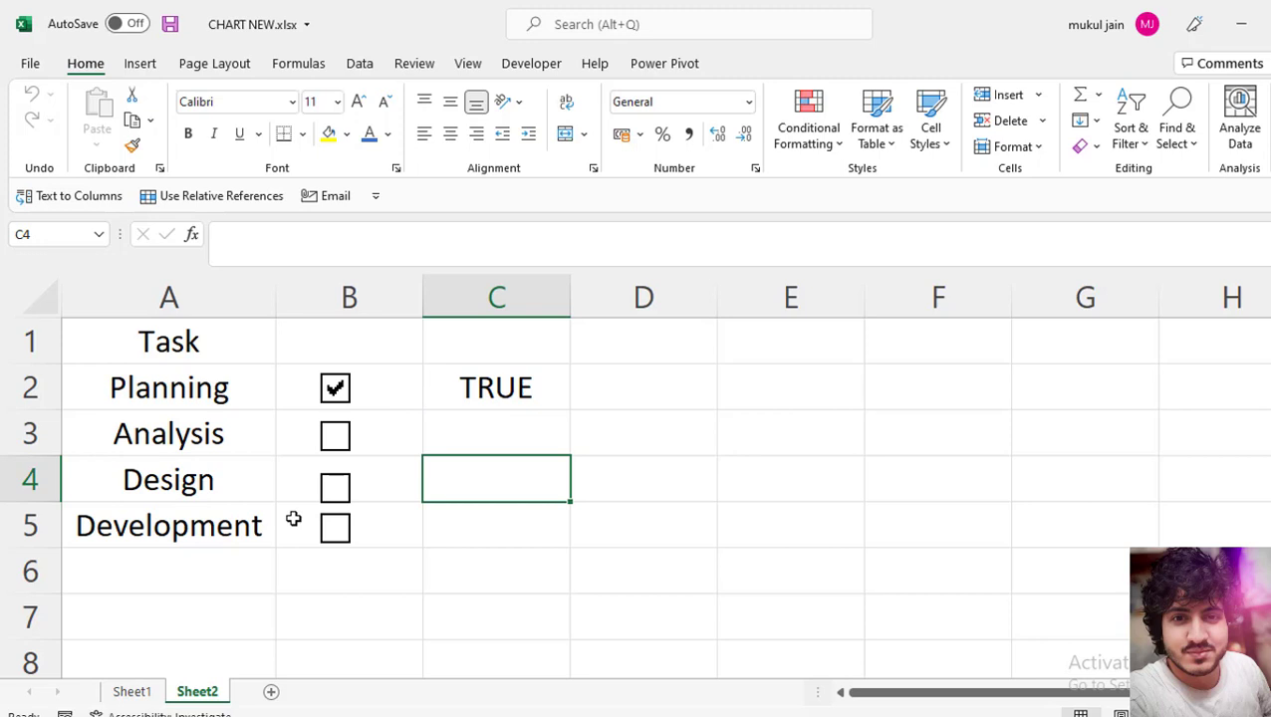
# - Link the Analysis checkbox to cell C3 and tick Analysis to show TRUE
pyautogui.rightClick(361, 436)
pyautogui.click(411, 651)
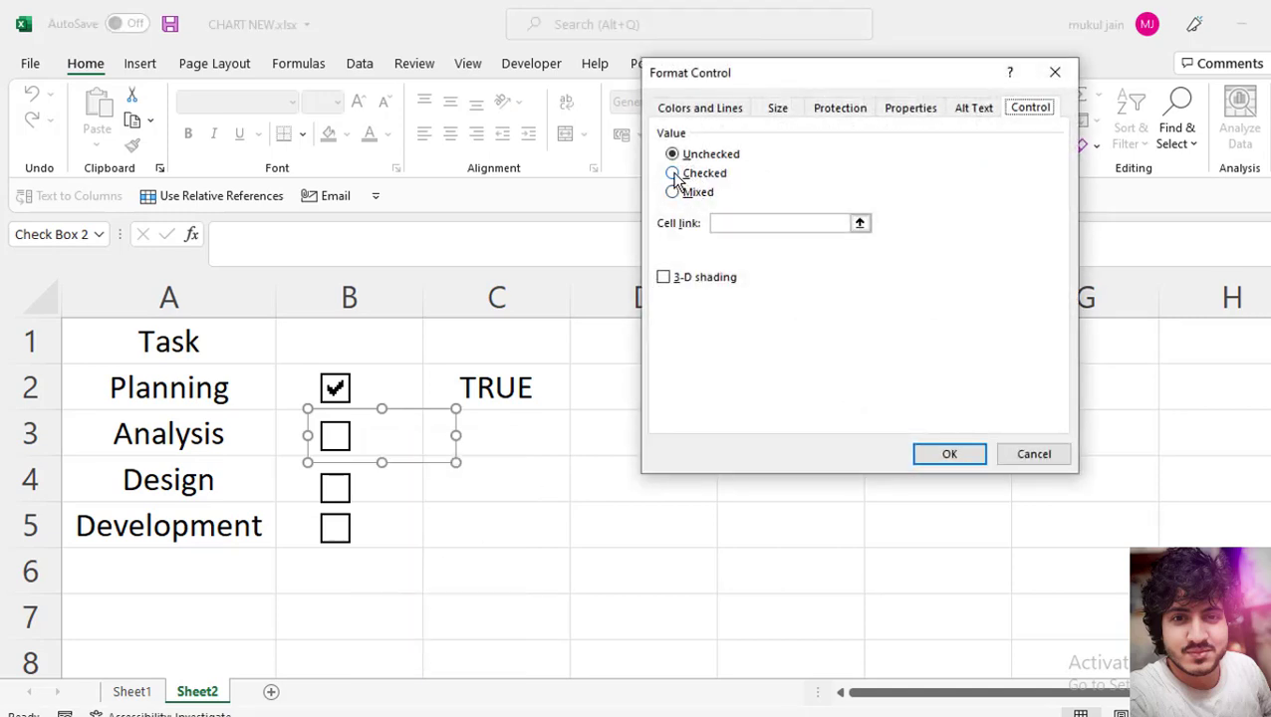
pyautogui.click(863, 225)
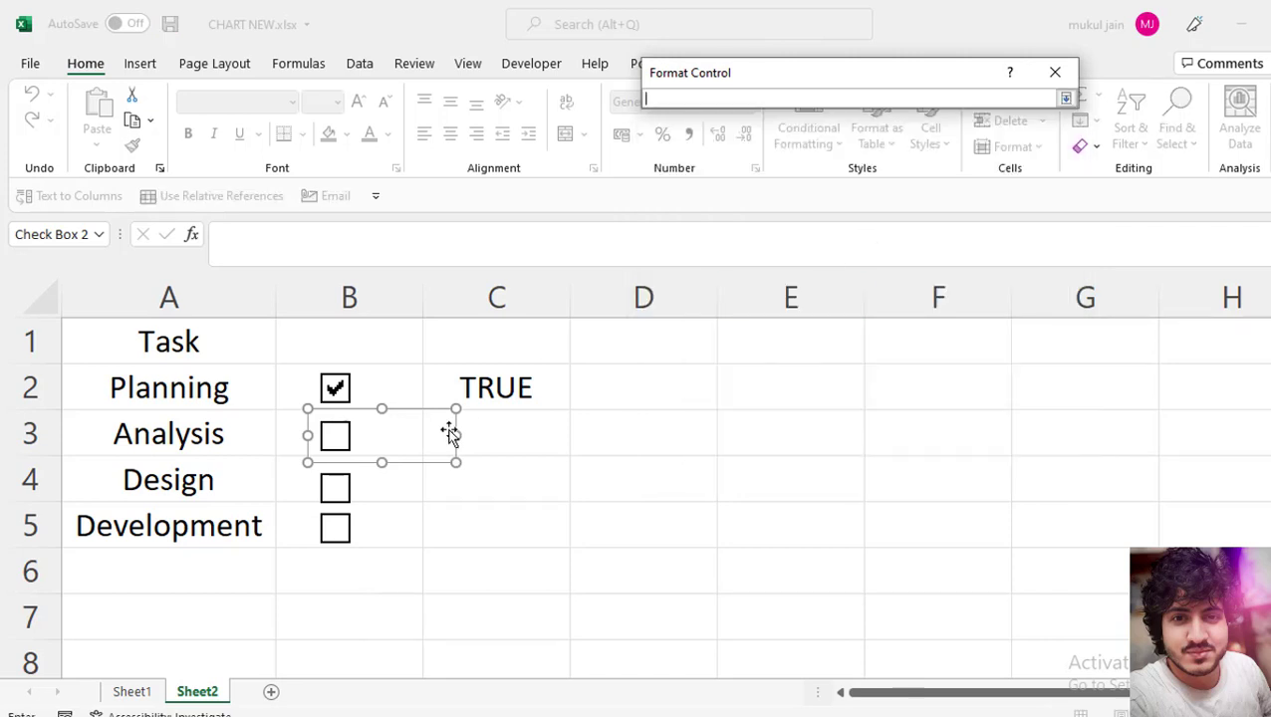
pyautogui.click(481, 432)
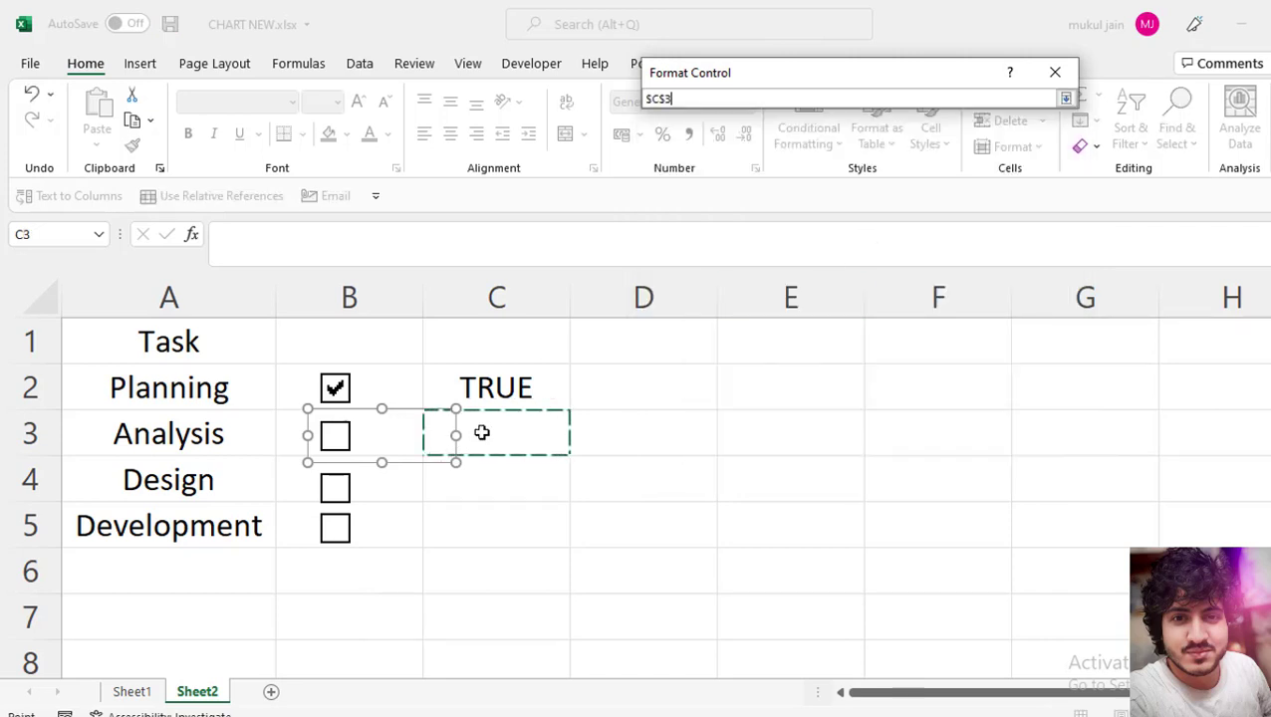
pyautogui.click(1064, 102)
pyautogui.click(946, 457)
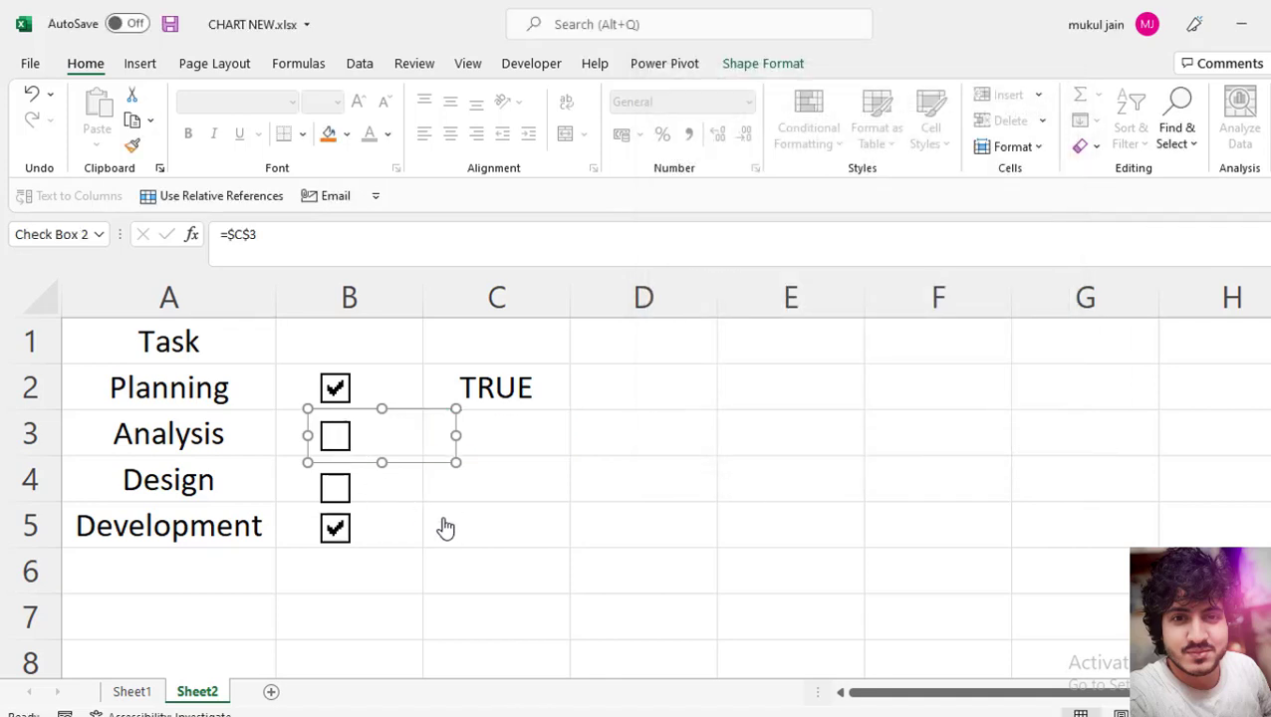
pyautogui.click(528, 531)
pyautogui.click(333, 441)
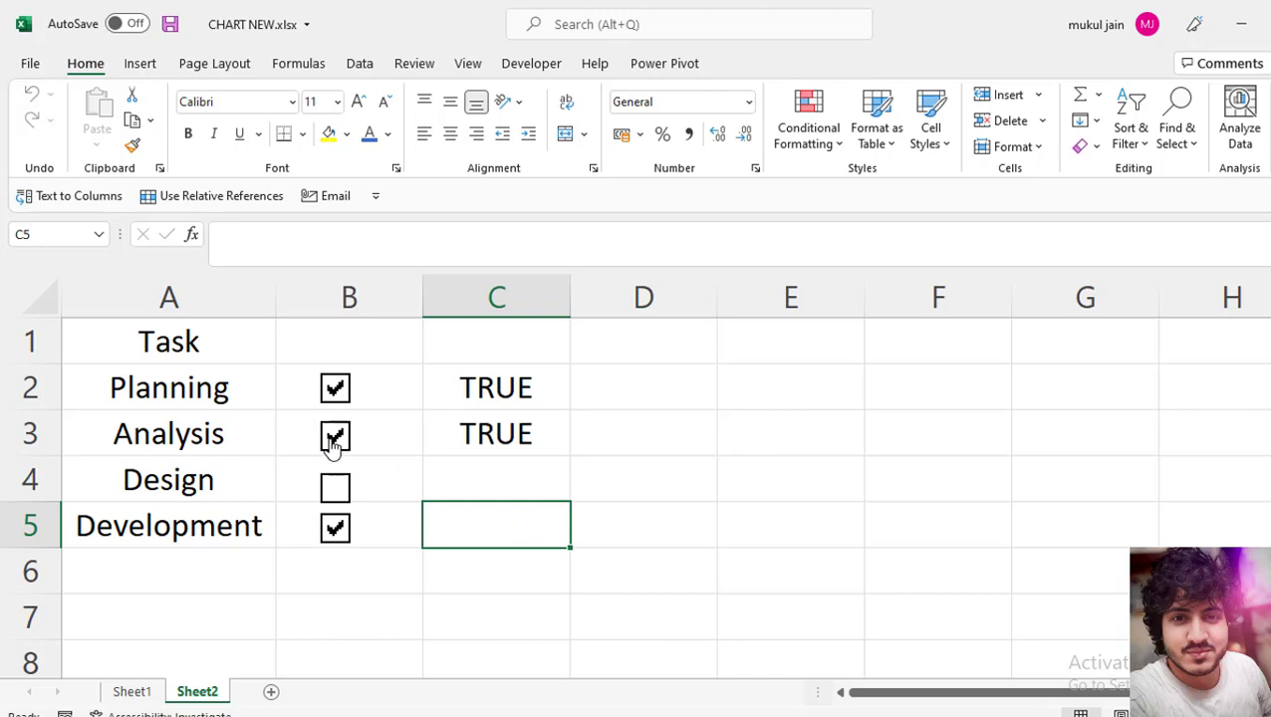
# - Link the Design checkbox to cell C4
pyautogui.click(364, 505)
pyautogui.rightClick(363, 495)
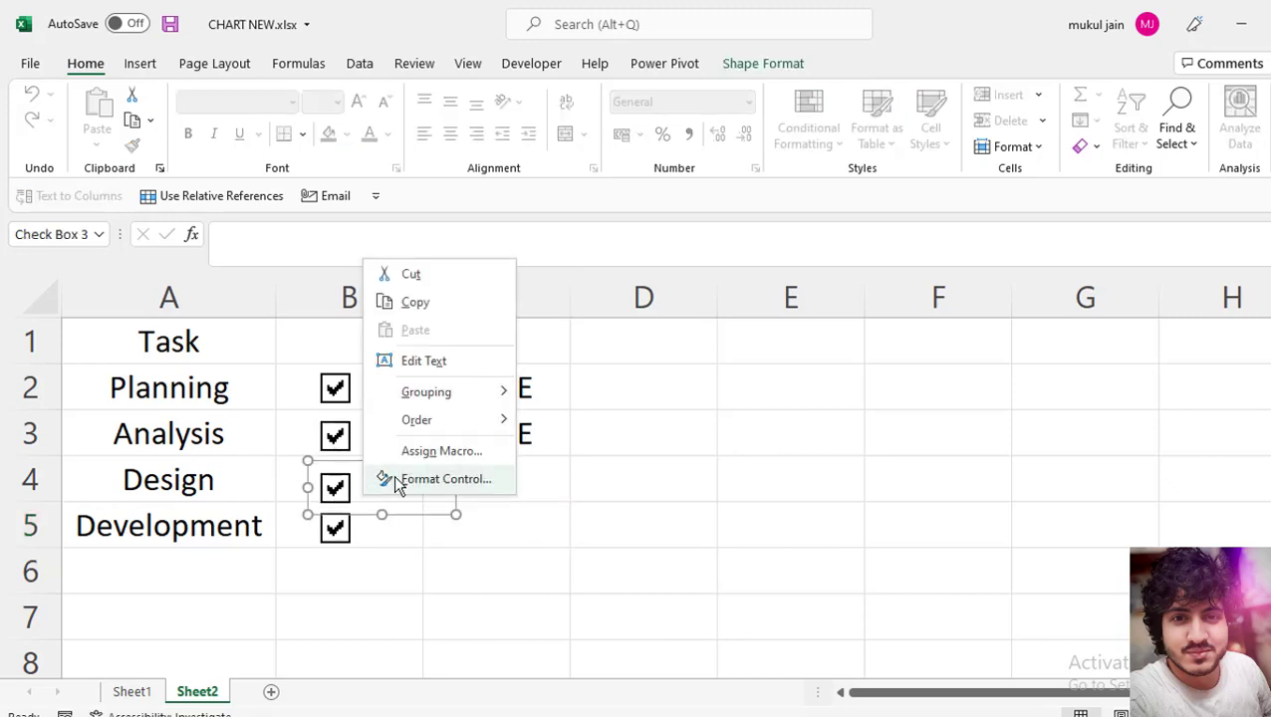
pyautogui.click(408, 480)
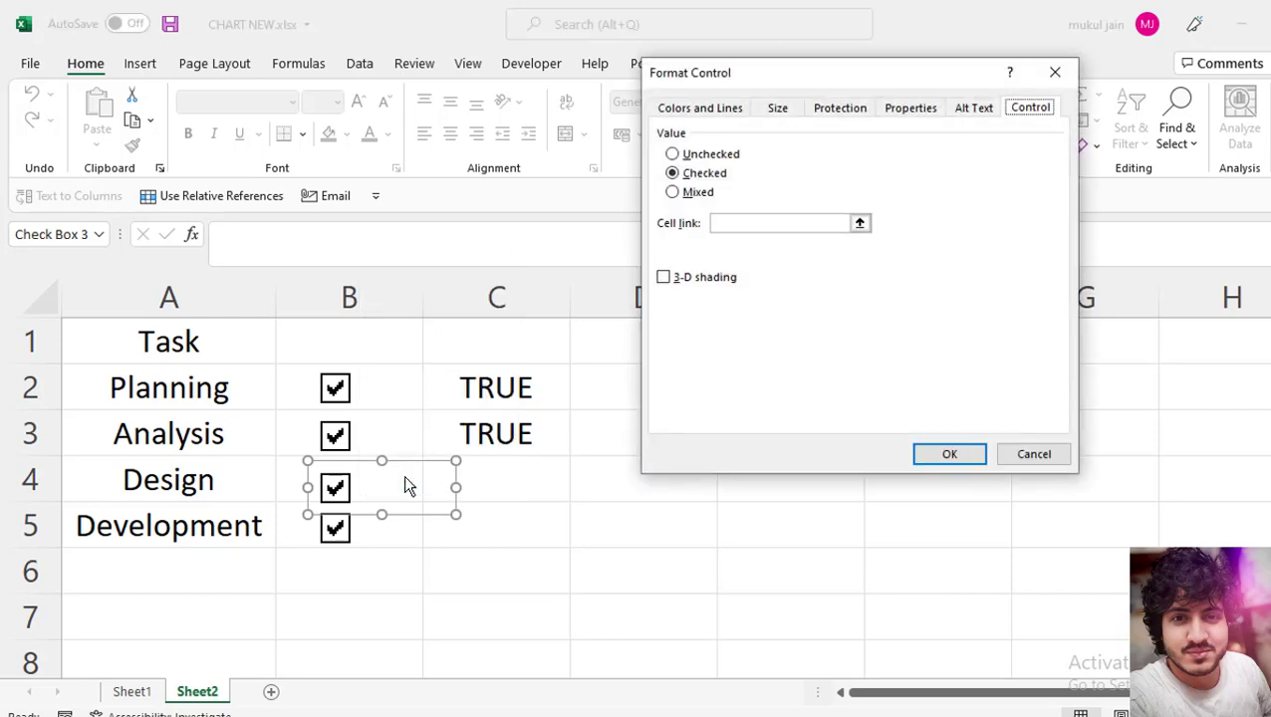
pyautogui.click(860, 225)
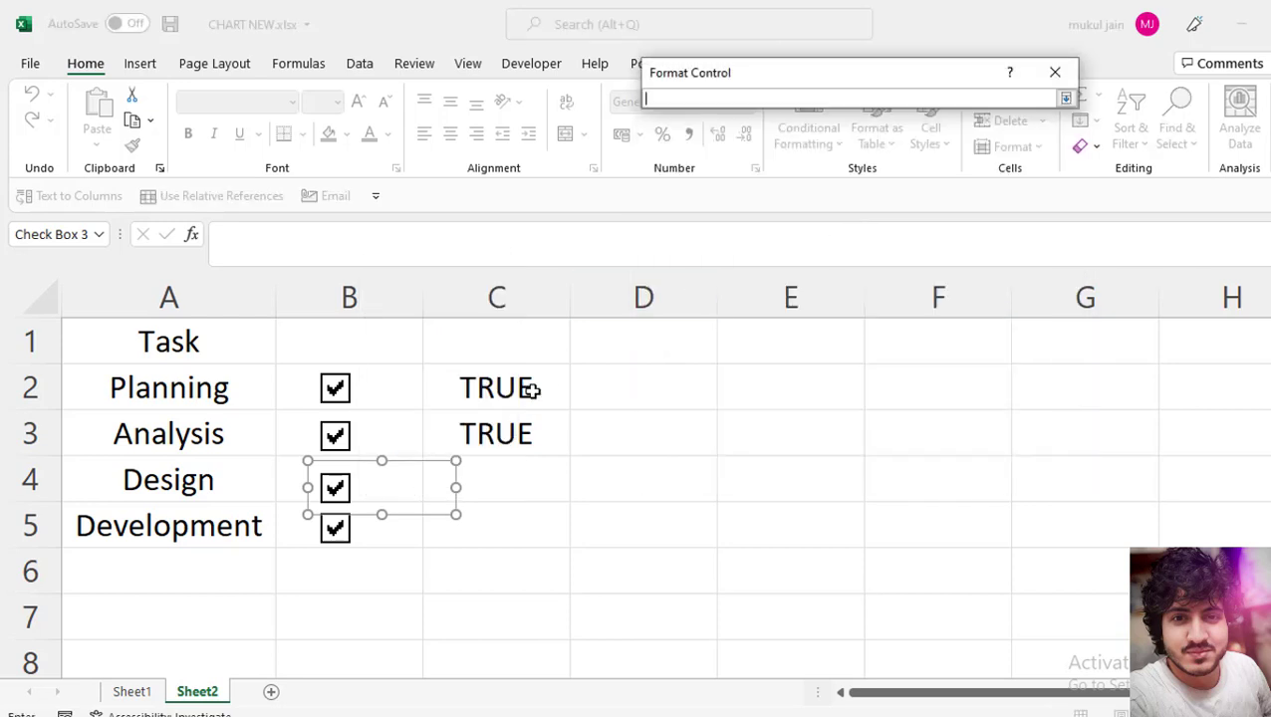
pyautogui.click(510, 480)
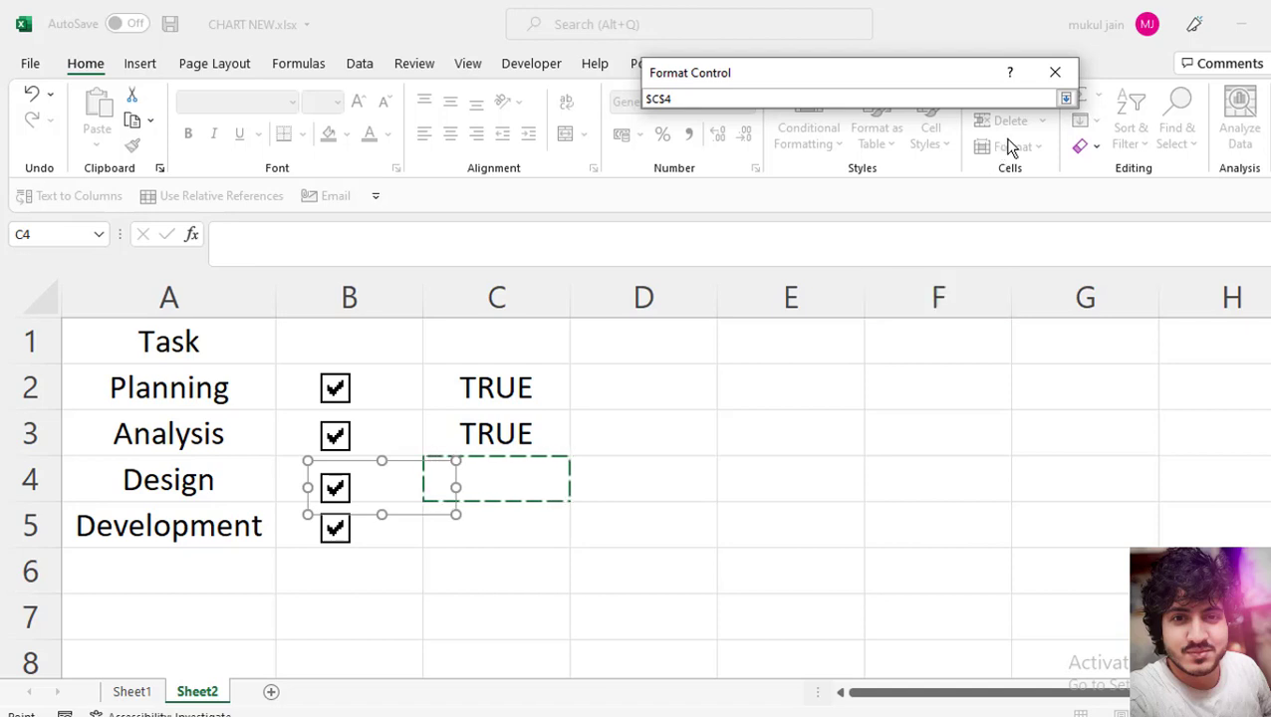
pyautogui.click(1066, 100)
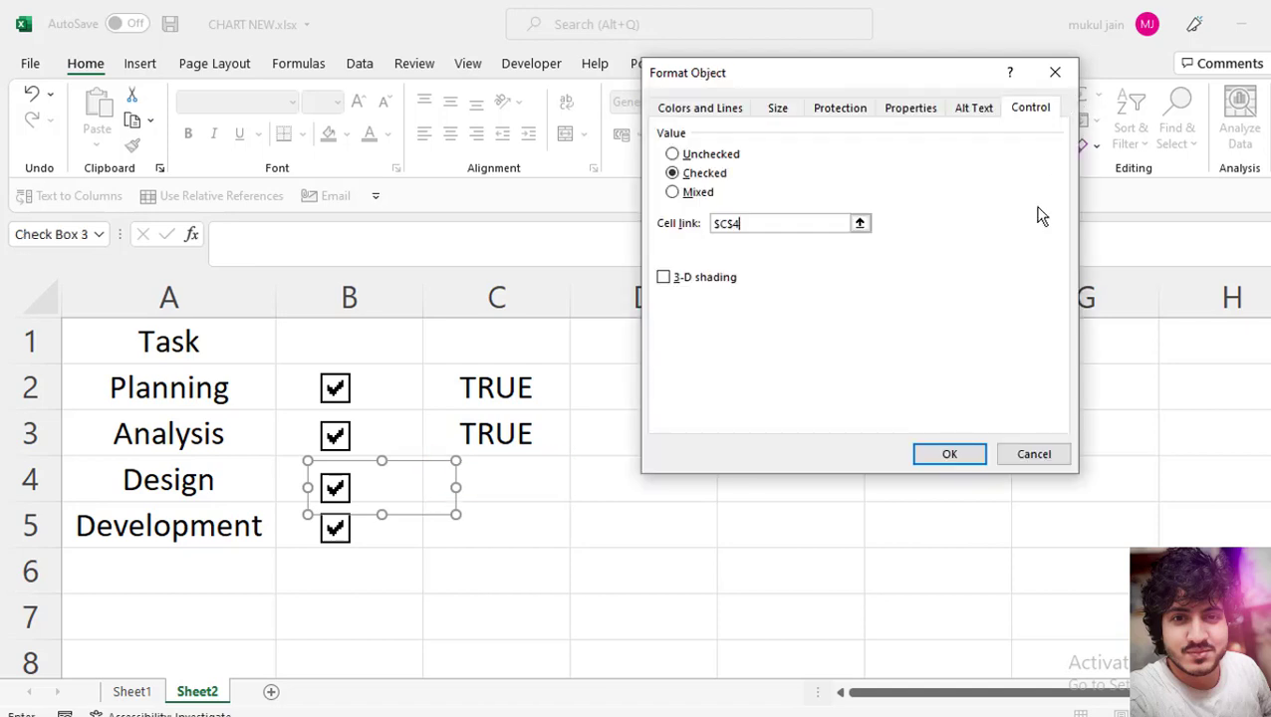
pyautogui.click(952, 460)
# - Link the Development checkbox to cell C5
pyautogui.rightClick(382, 534)
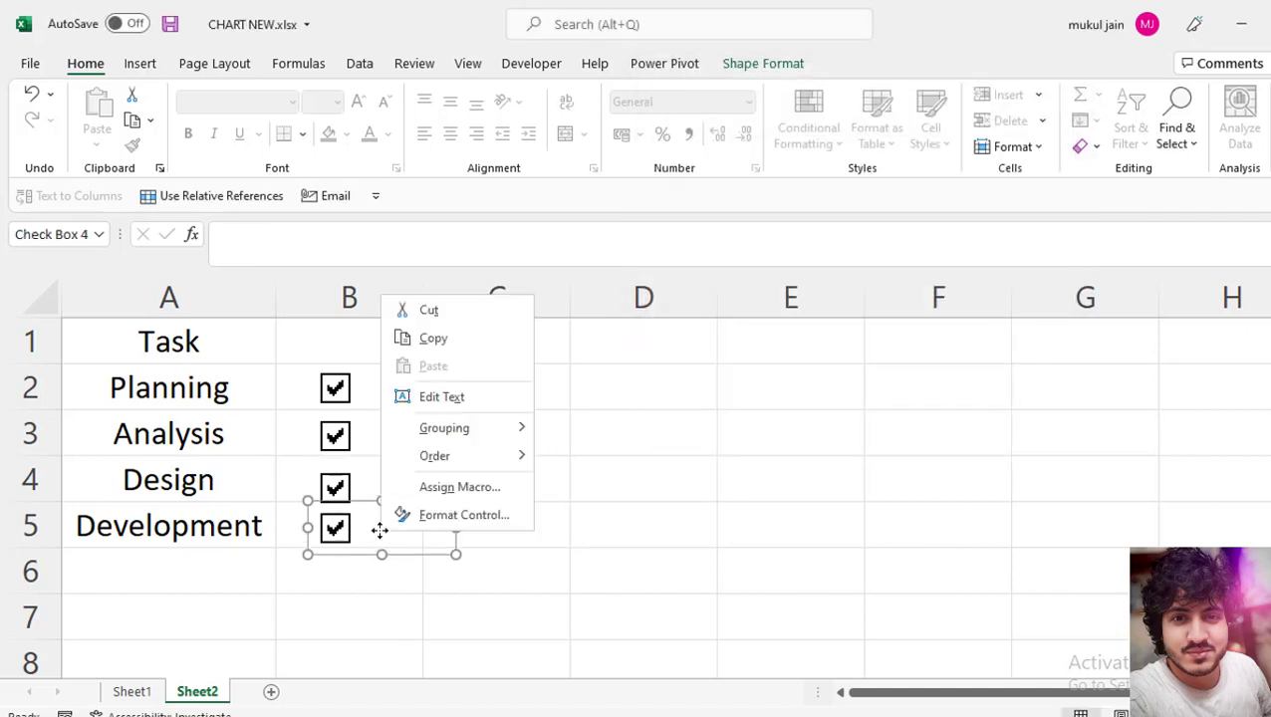
pyautogui.click(412, 517)
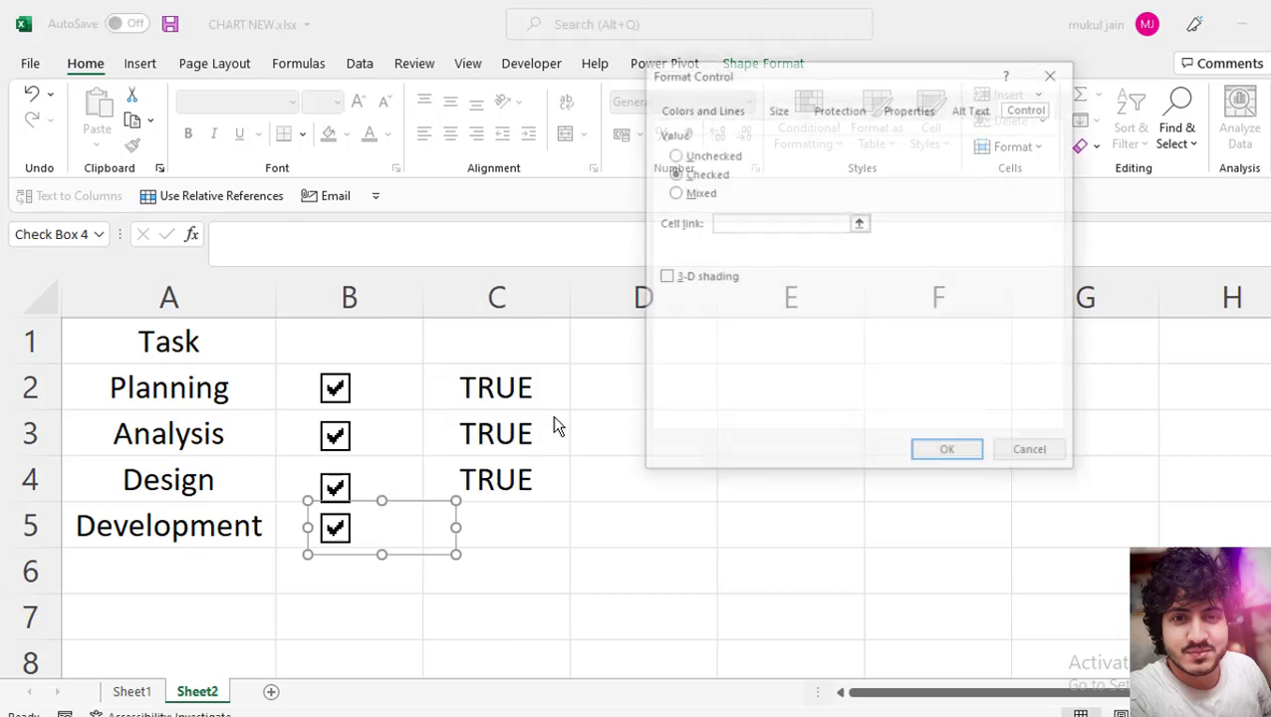
pyautogui.click(859, 222)
pyautogui.click(506, 525)
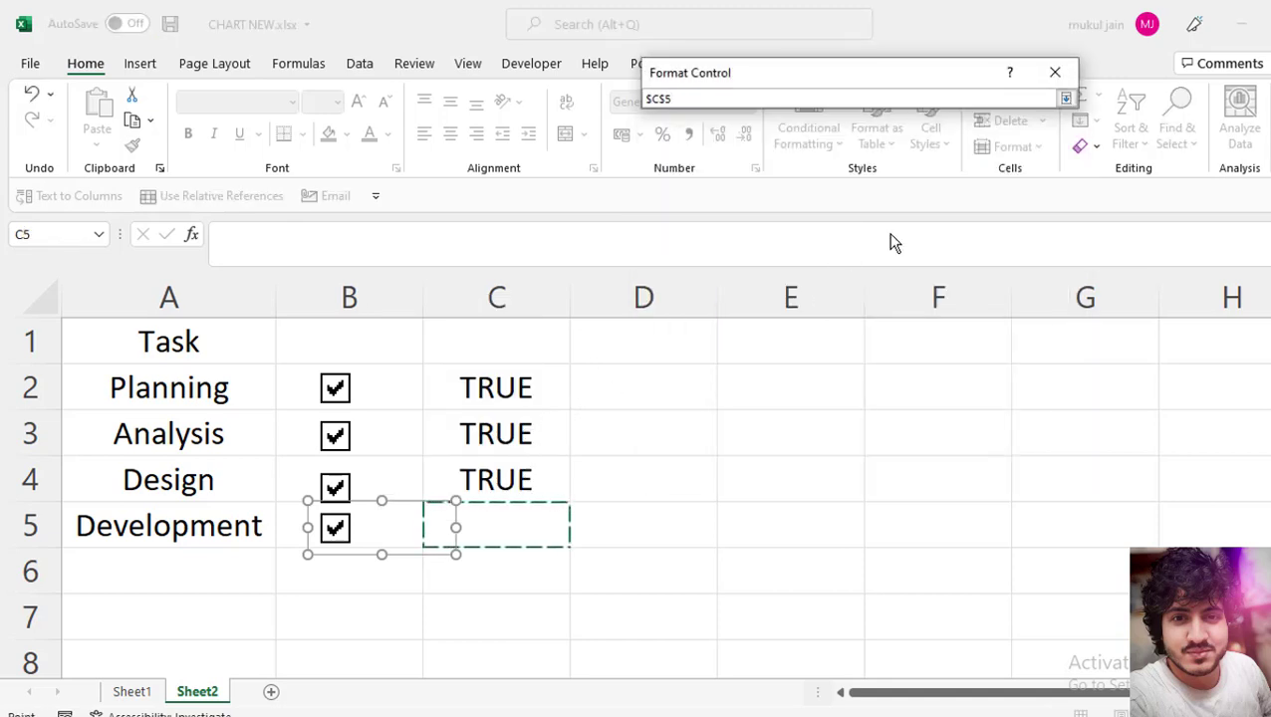
pyautogui.click(1065, 99)
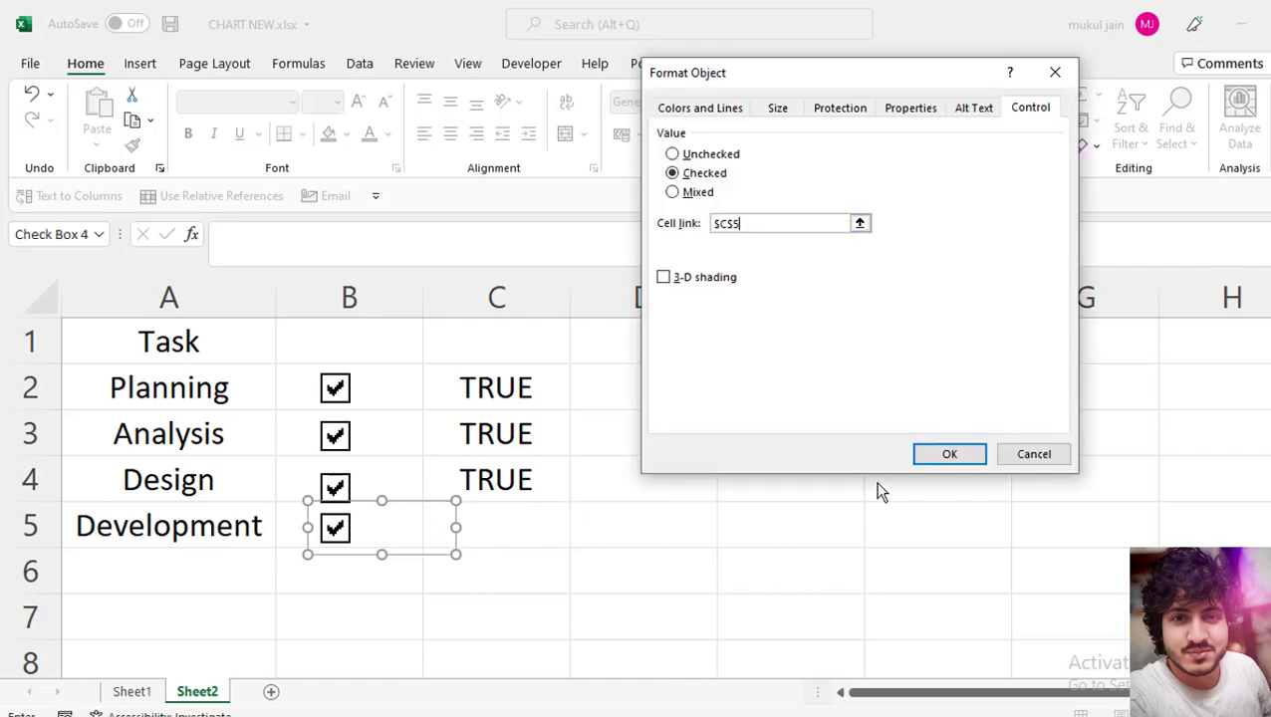
pyautogui.click(956, 458)
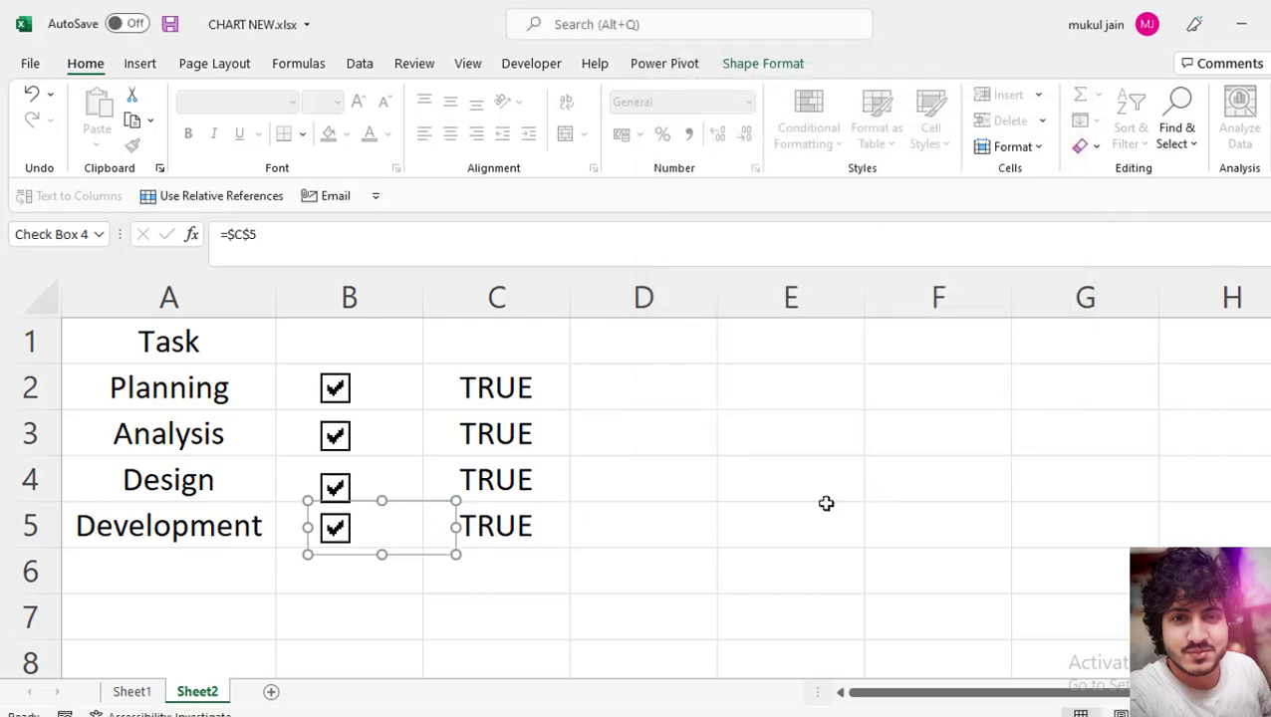
pyautogui.click(486, 578)
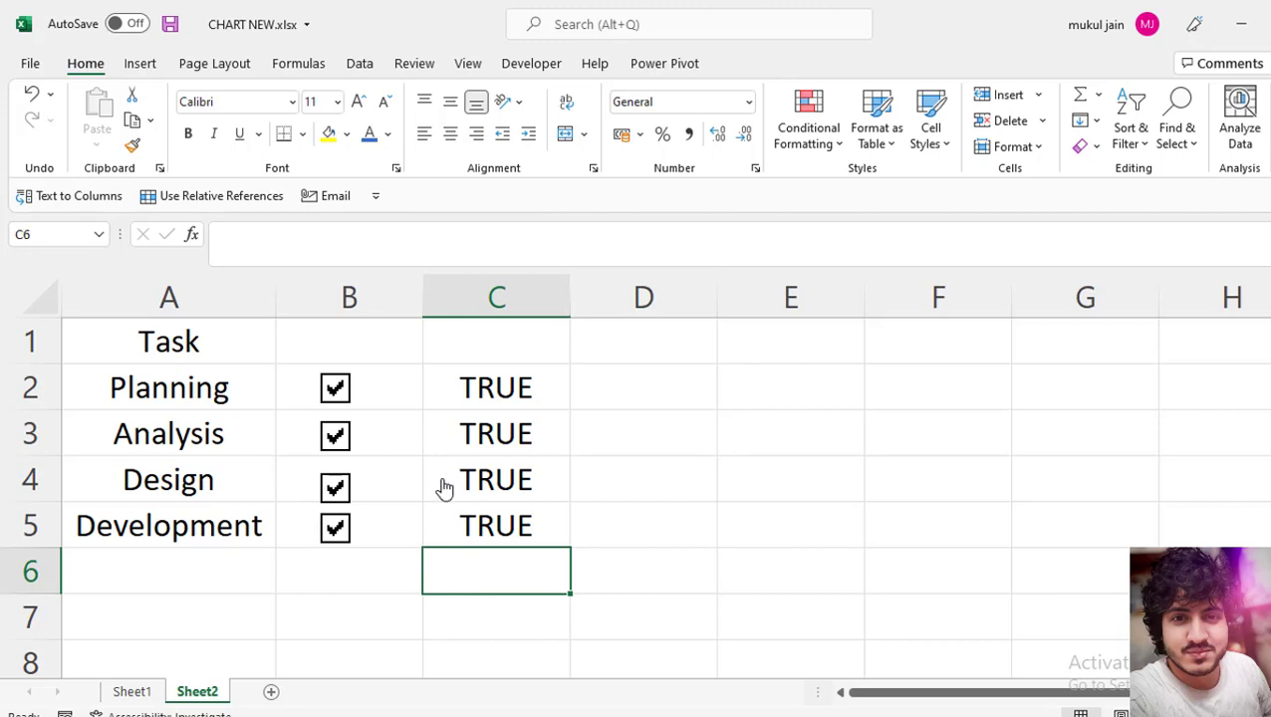
# - Toggle the four checkboxes to verify their TRUE/FALSE values in column C
pyautogui.click(336, 394)
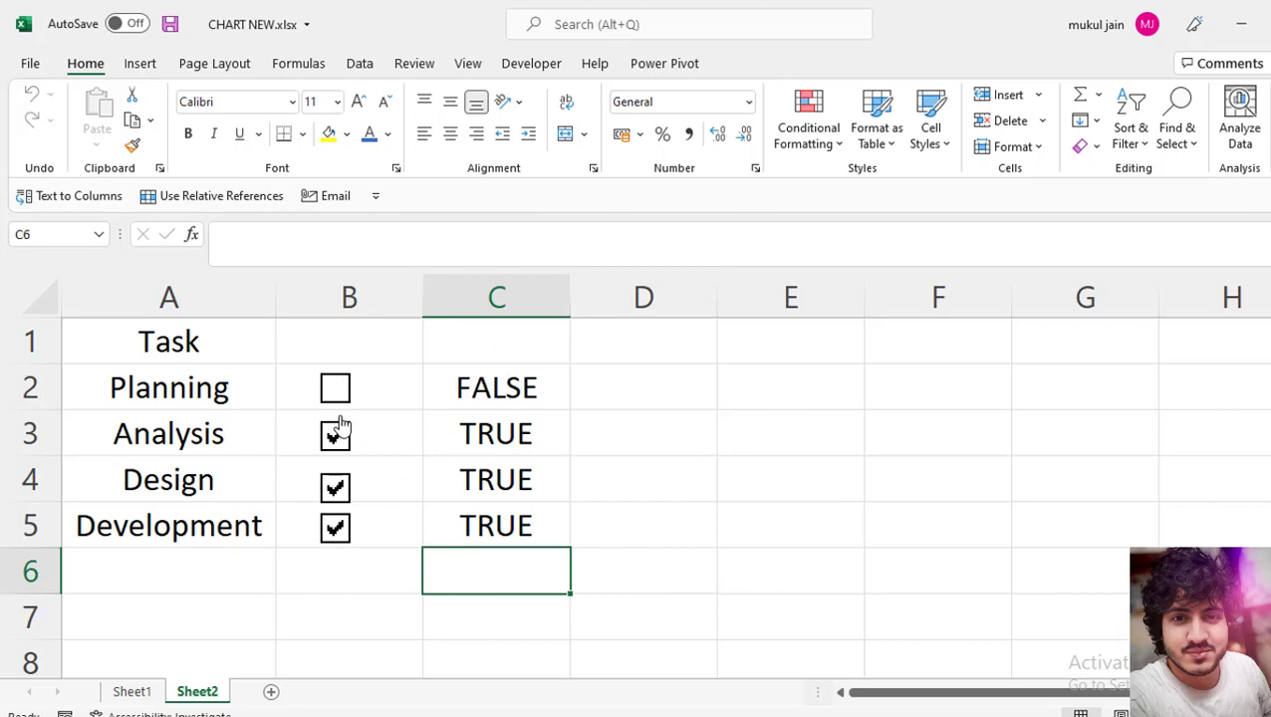
pyautogui.click(337, 440)
pyautogui.click(336, 486)
pyautogui.click(337, 526)
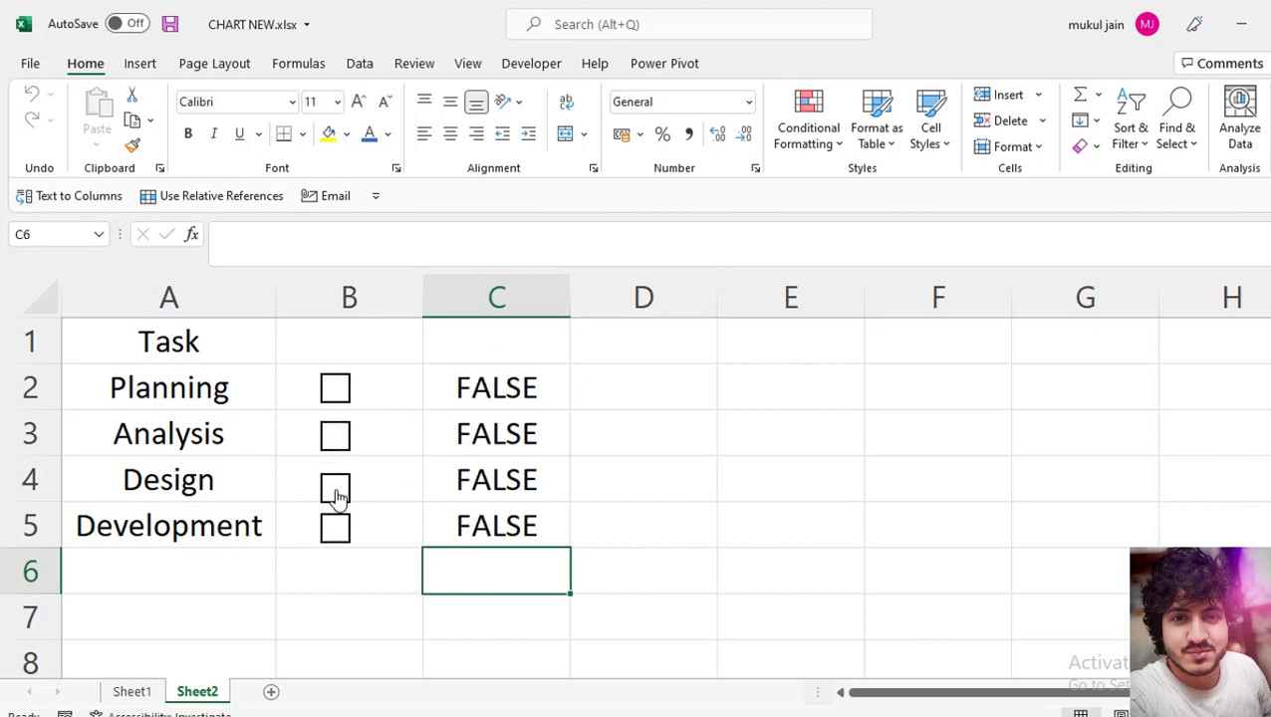
pyautogui.click(338, 489)
pyautogui.click(336, 435)
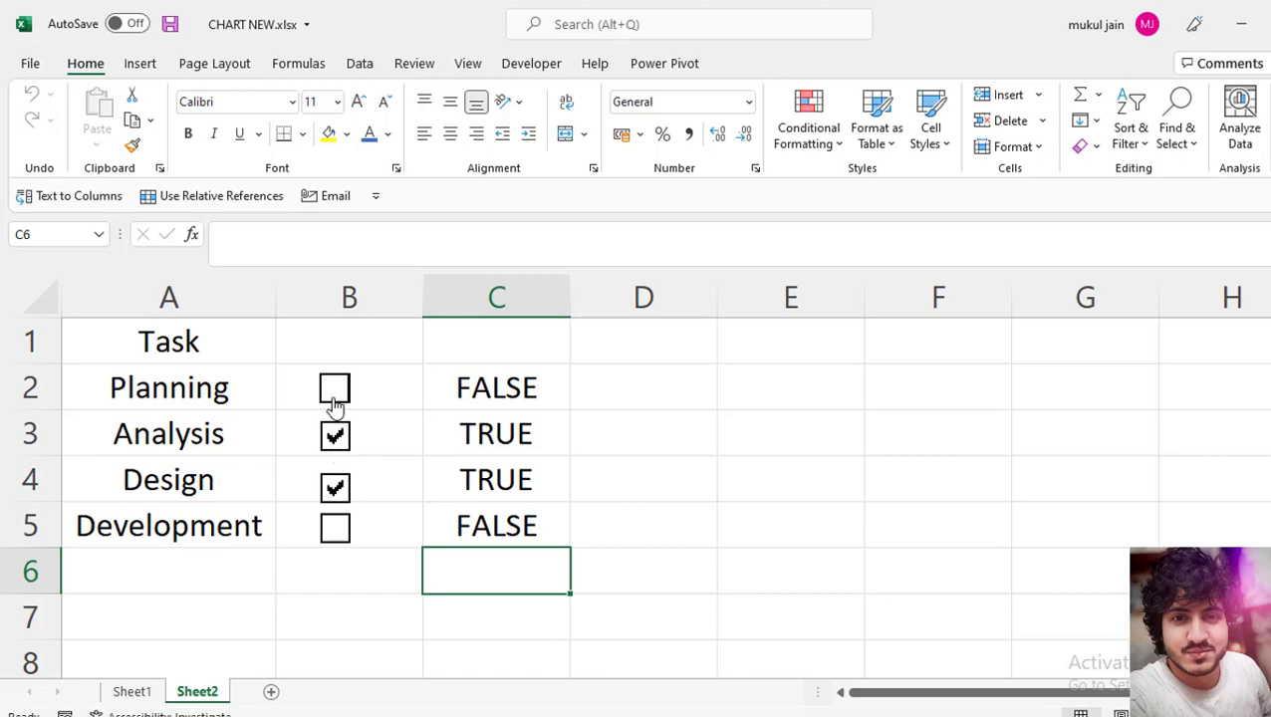
pyautogui.click(336, 394)
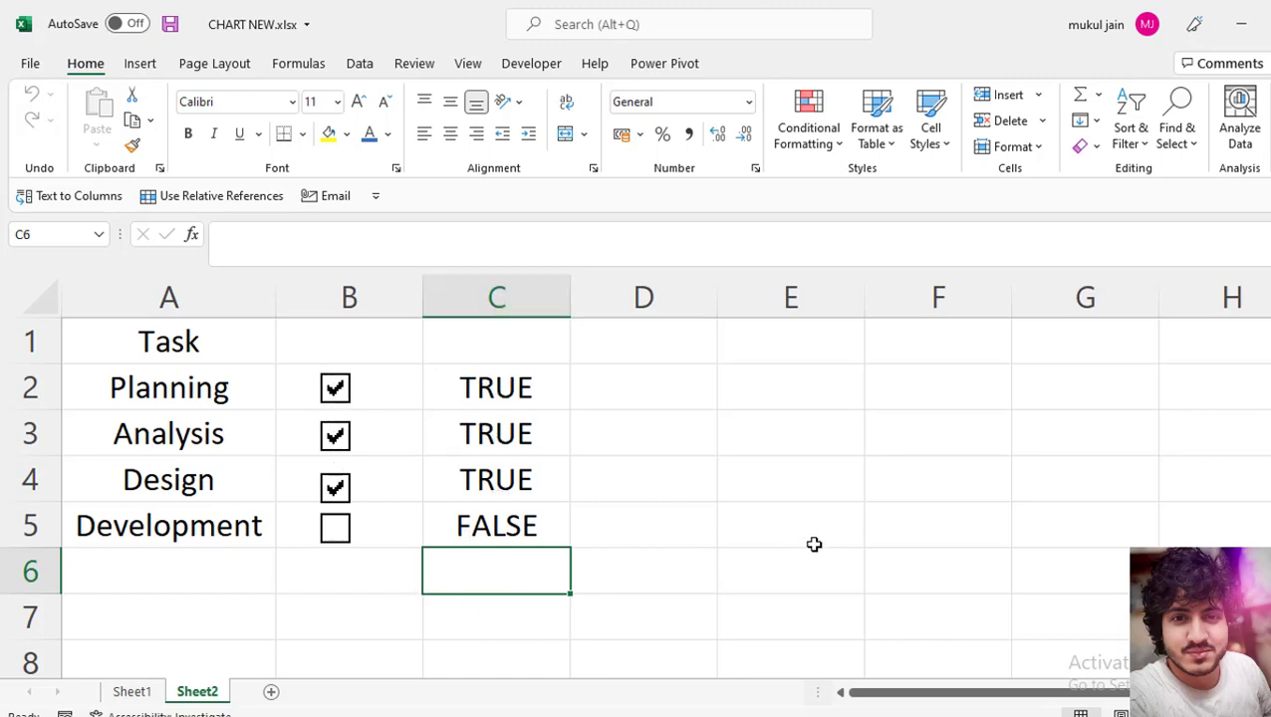
# - Enter =C2+C3+C4+C5 in C6 to count completed tasks
pyautogui.write('=')
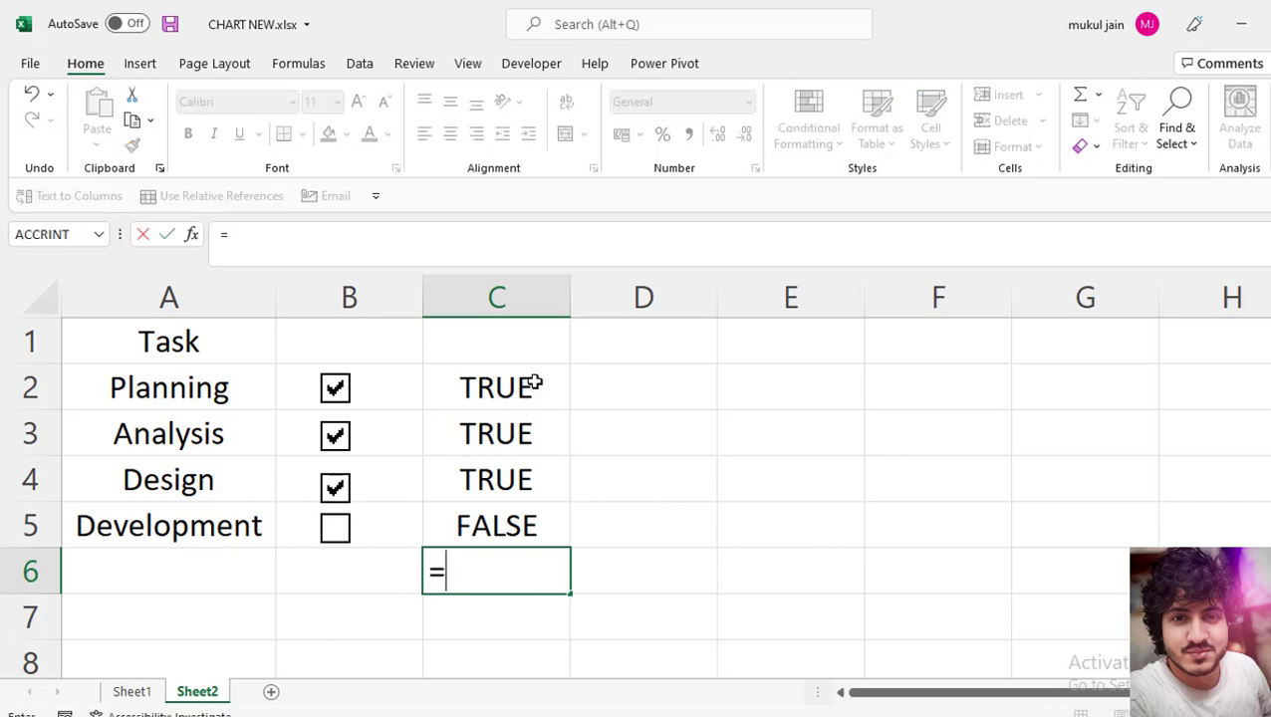
pyautogui.click(530, 380)
pyautogui.write('+')
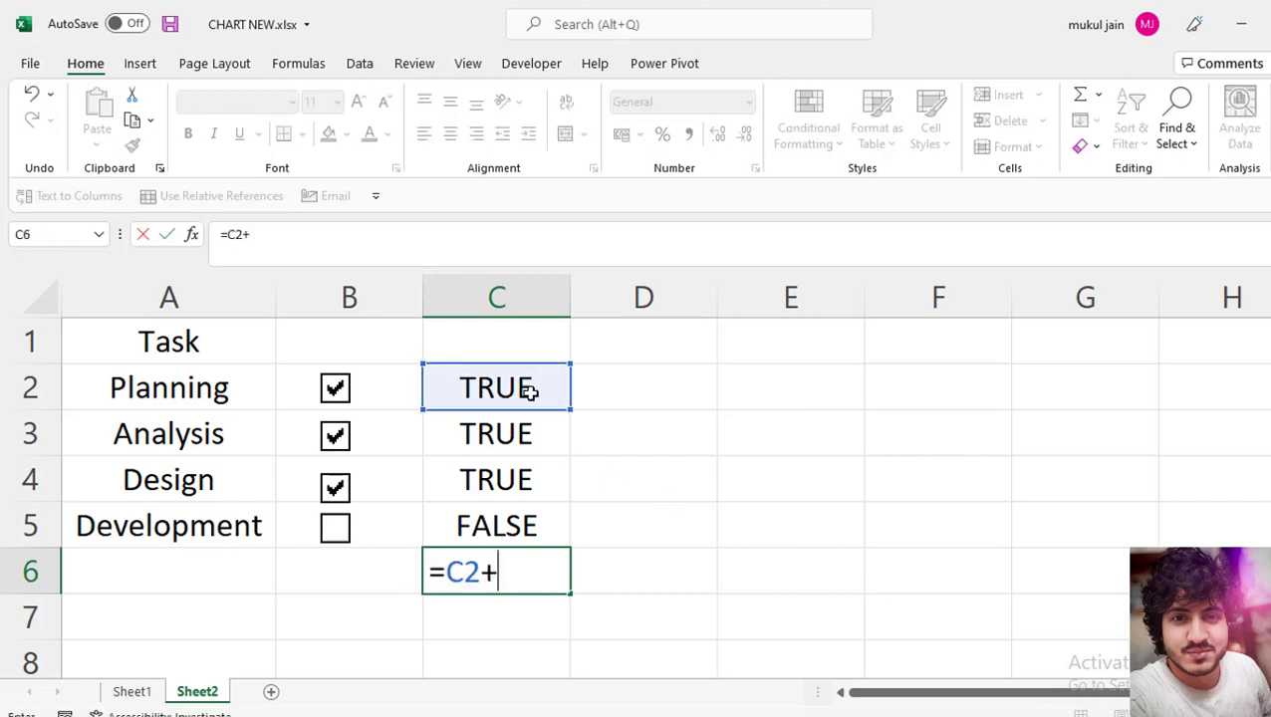
pyautogui.click(525, 433)
pyautogui.write('+')
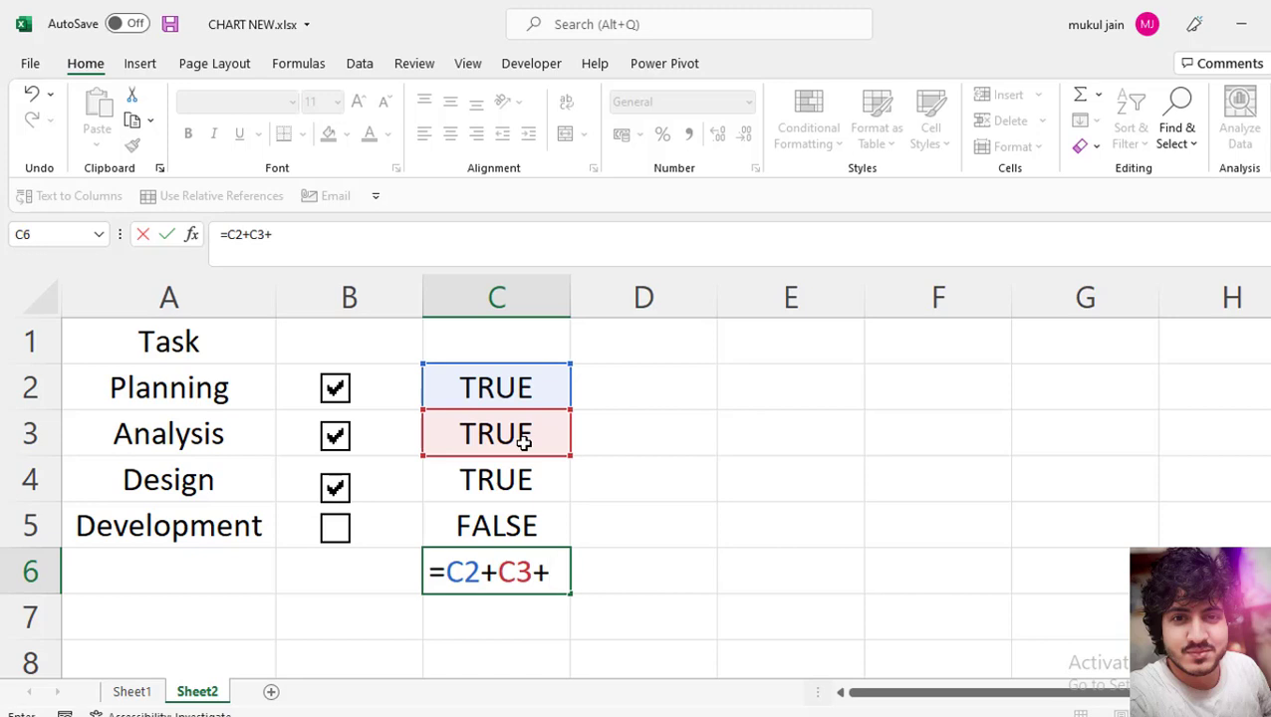
pyautogui.click(518, 477)
pyautogui.write('+')
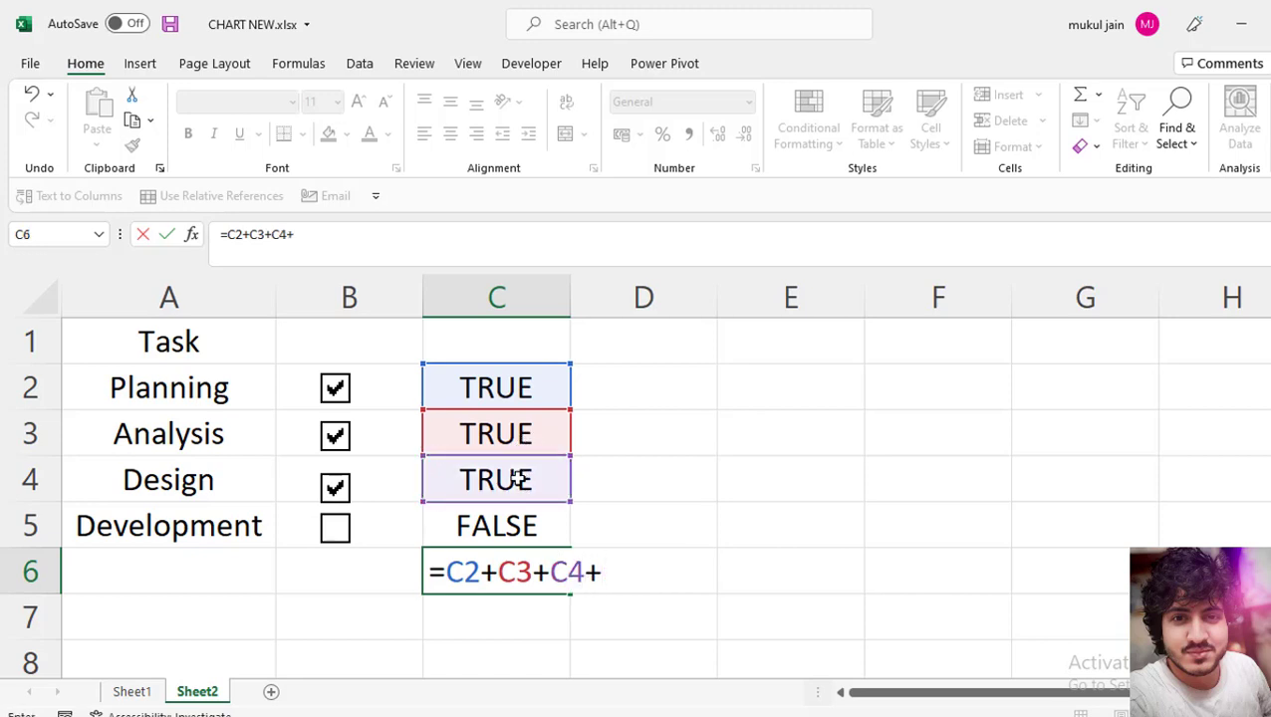
pyautogui.click(508, 525)
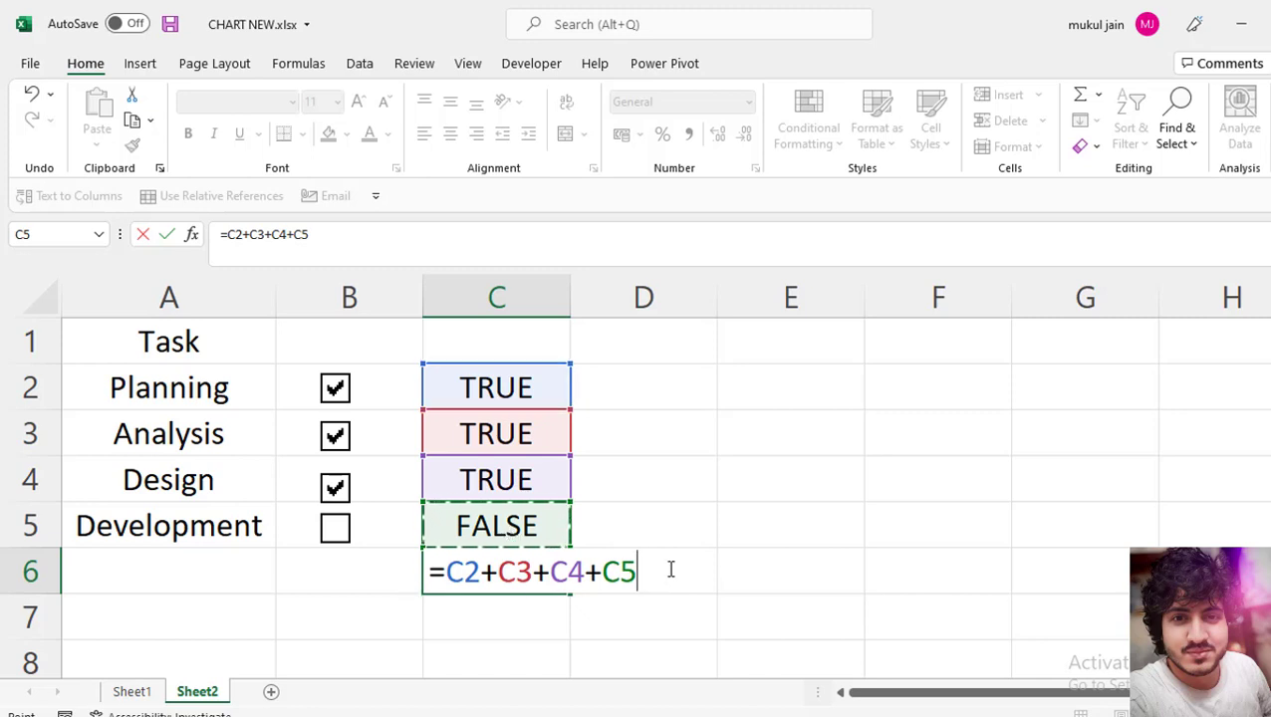
pyautogui.press('Return')
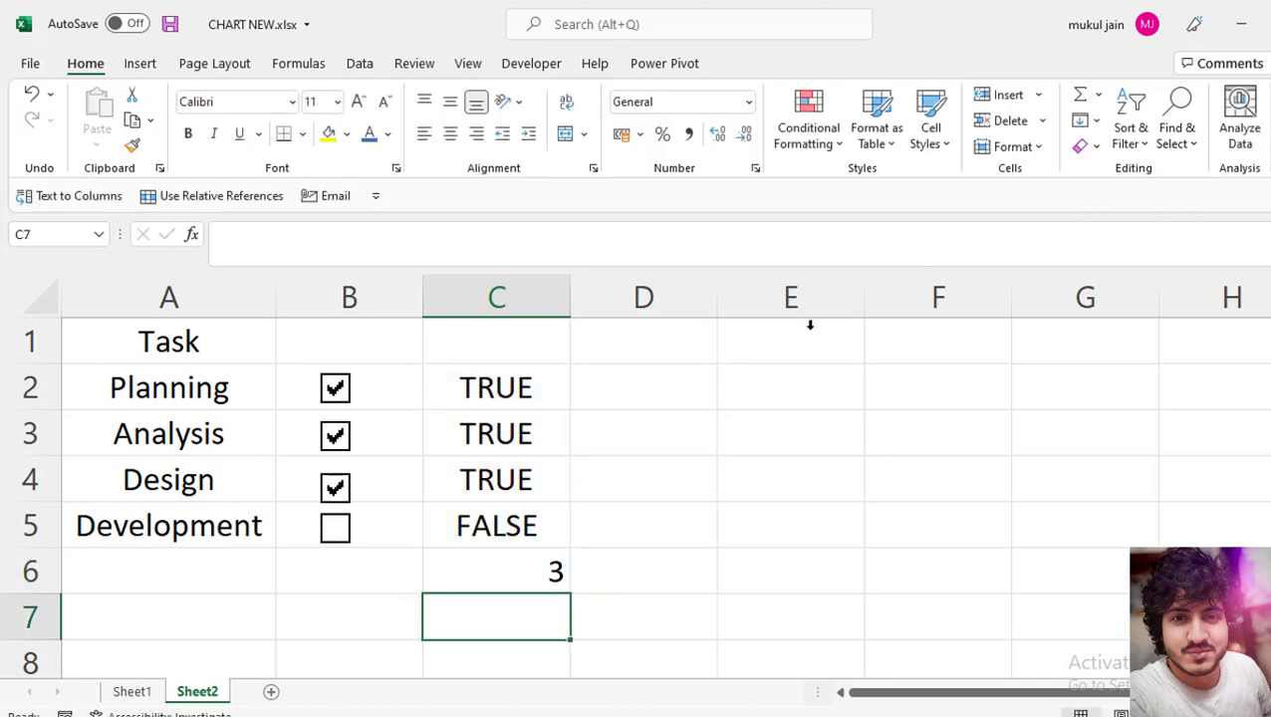
# - Untick and re-tick the checkboxes to test the count, ending at 4
pyautogui.click(336, 388)
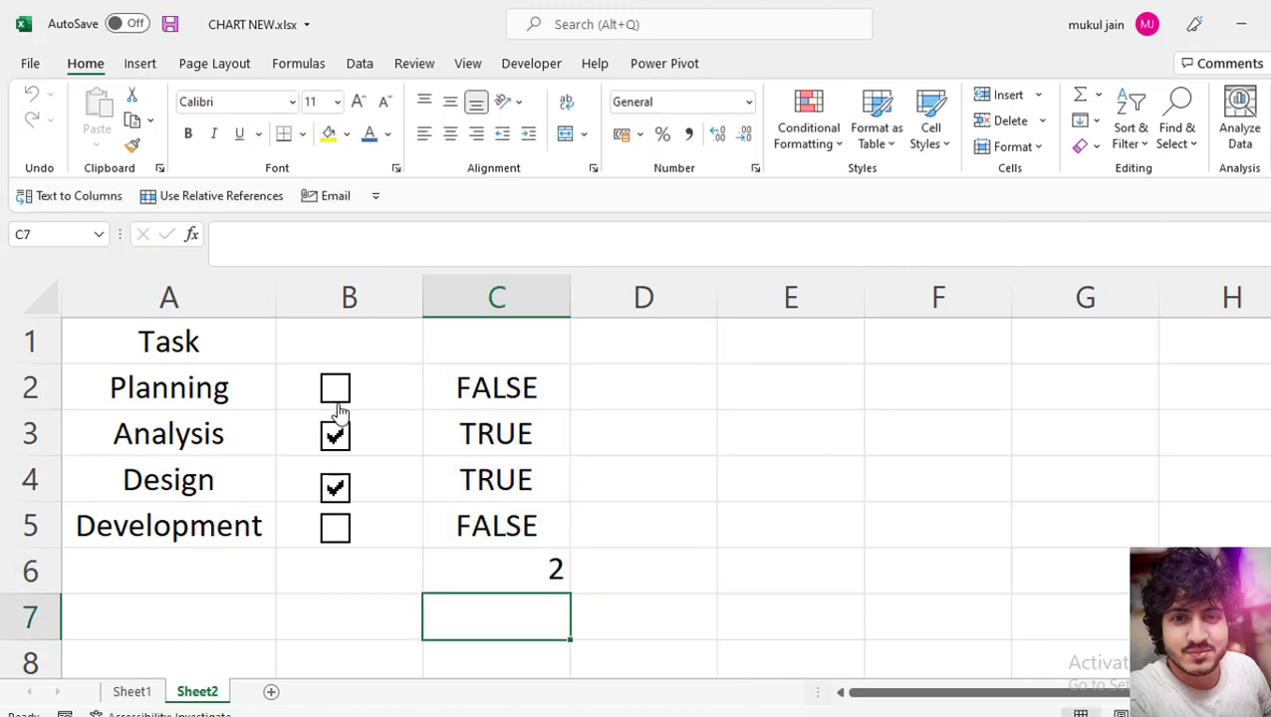
pyautogui.click(336, 443)
pyautogui.click(336, 486)
pyautogui.click(336, 436)
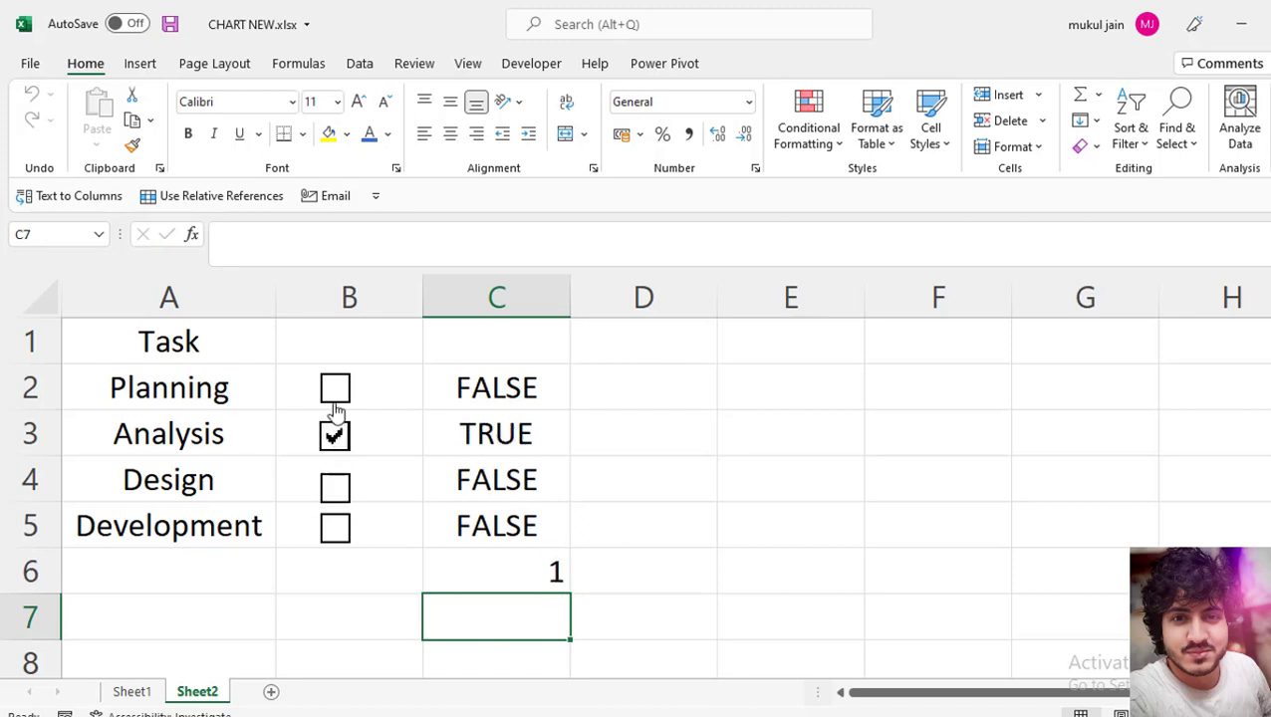
pyautogui.click(336, 393)
pyautogui.click(335, 486)
pyautogui.click(334, 528)
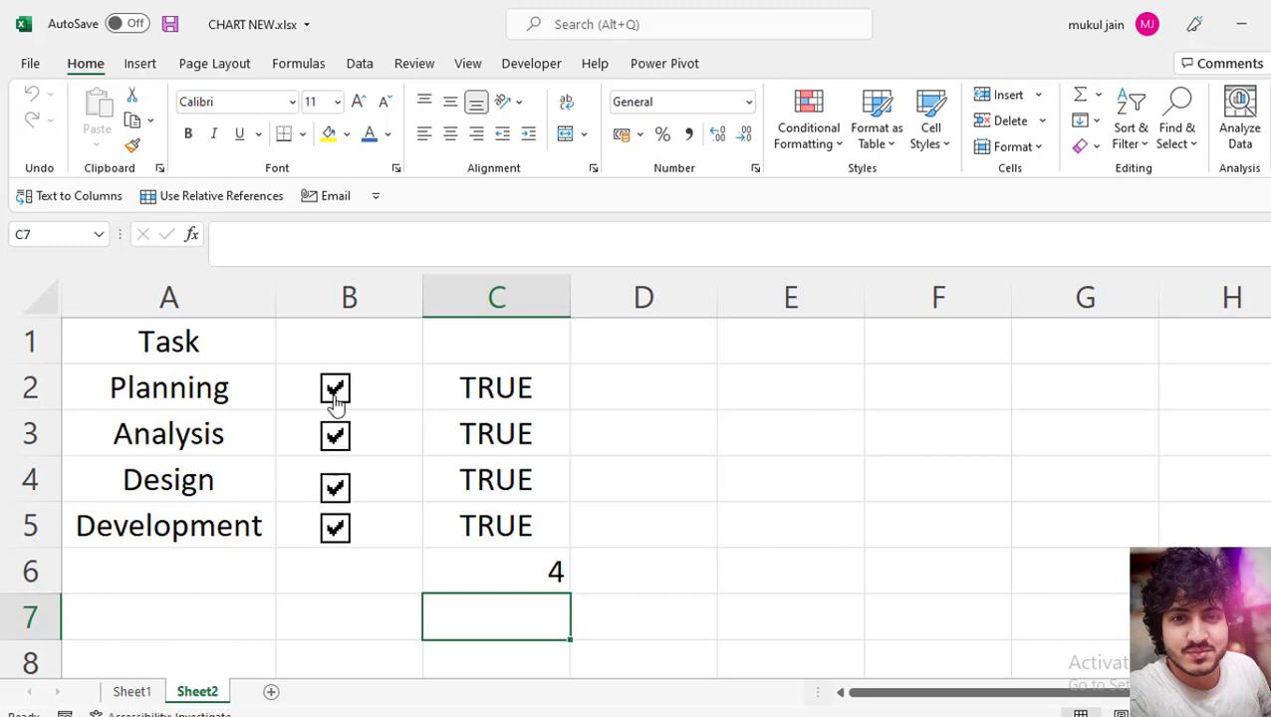
# - Enter =C6/4 in E3 and apply Percent Style, showing 100%
pyautogui.click(745, 437)
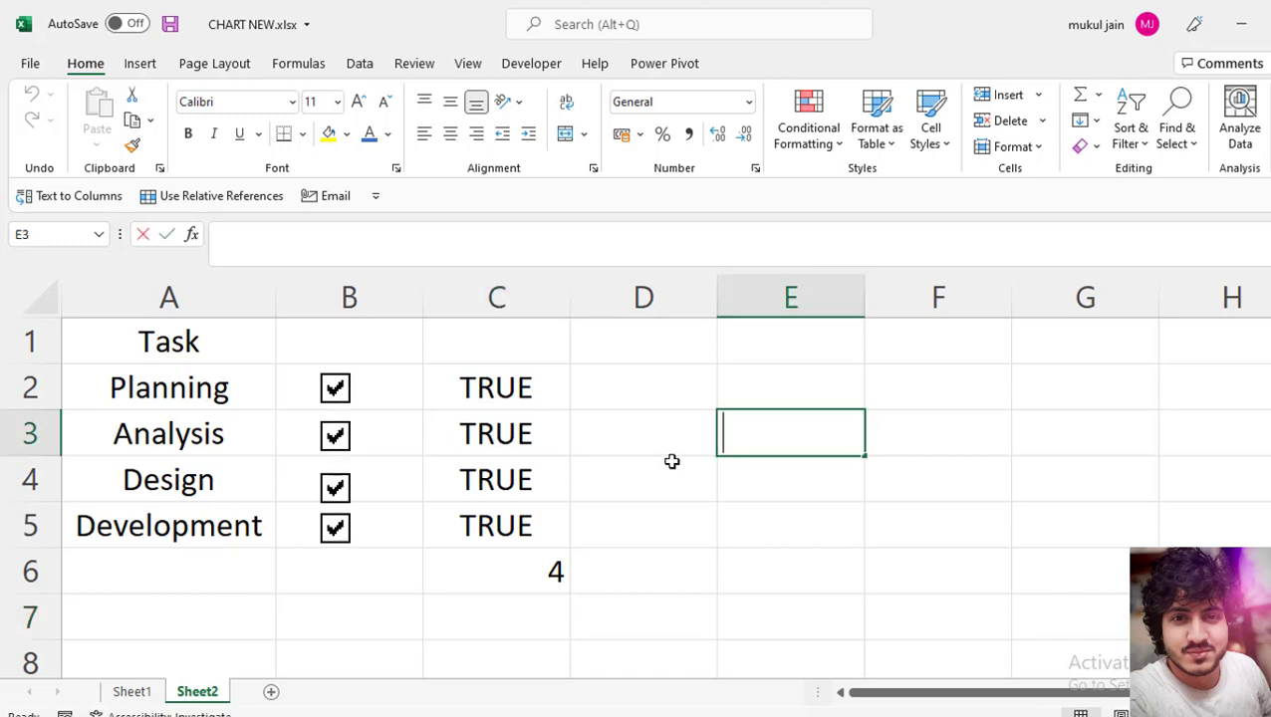
pyautogui.write('=')
pyautogui.click(548, 571)
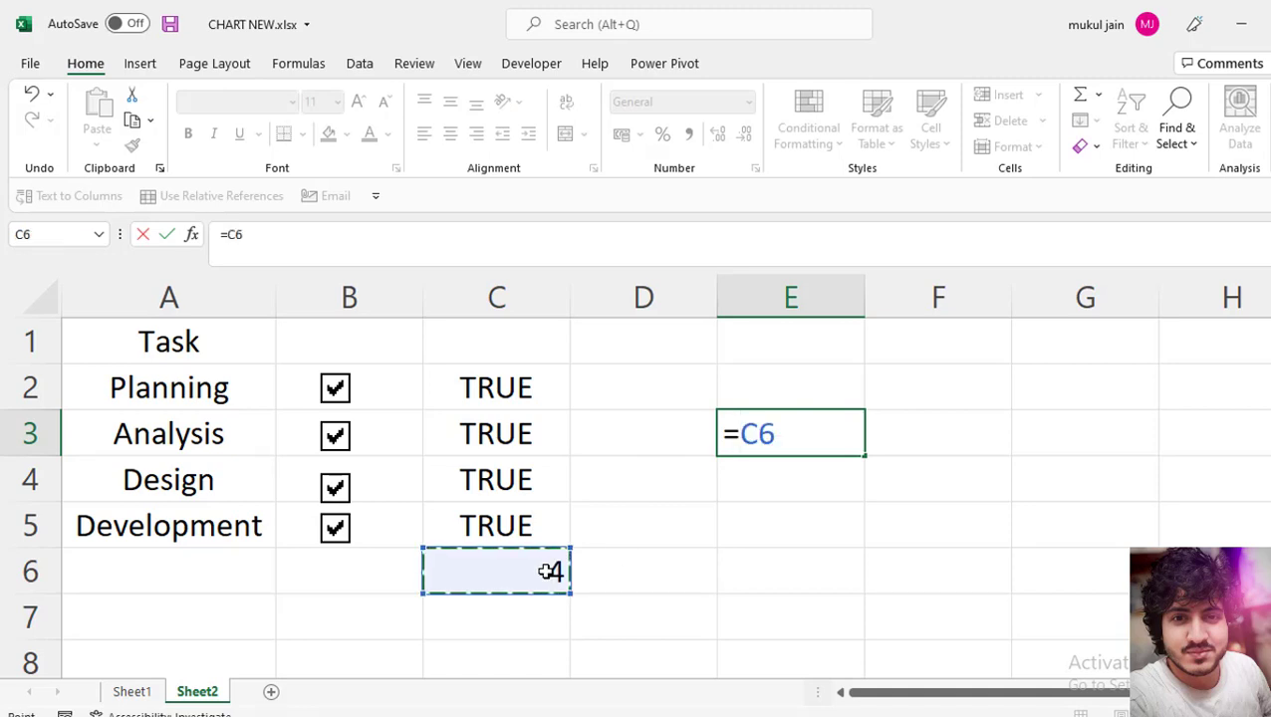
pyautogui.write('/')
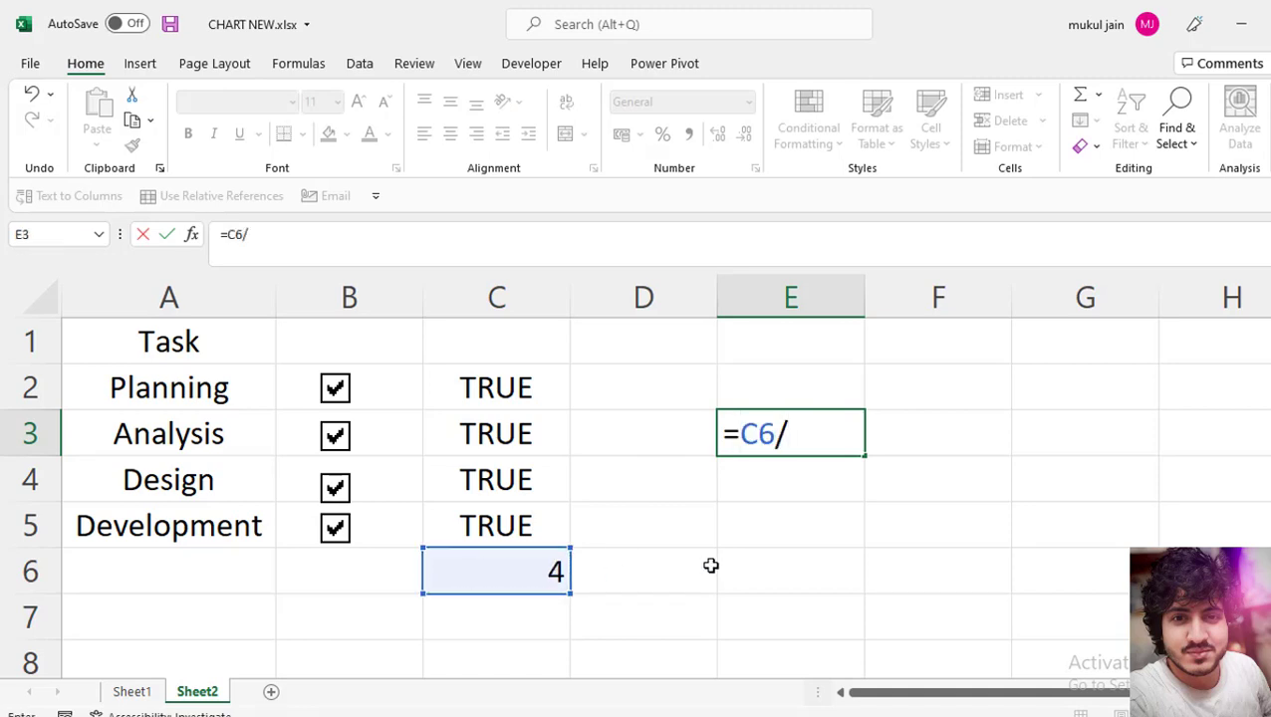
pyautogui.write('4')
pyautogui.press('Return')
pyautogui.click(817, 437)
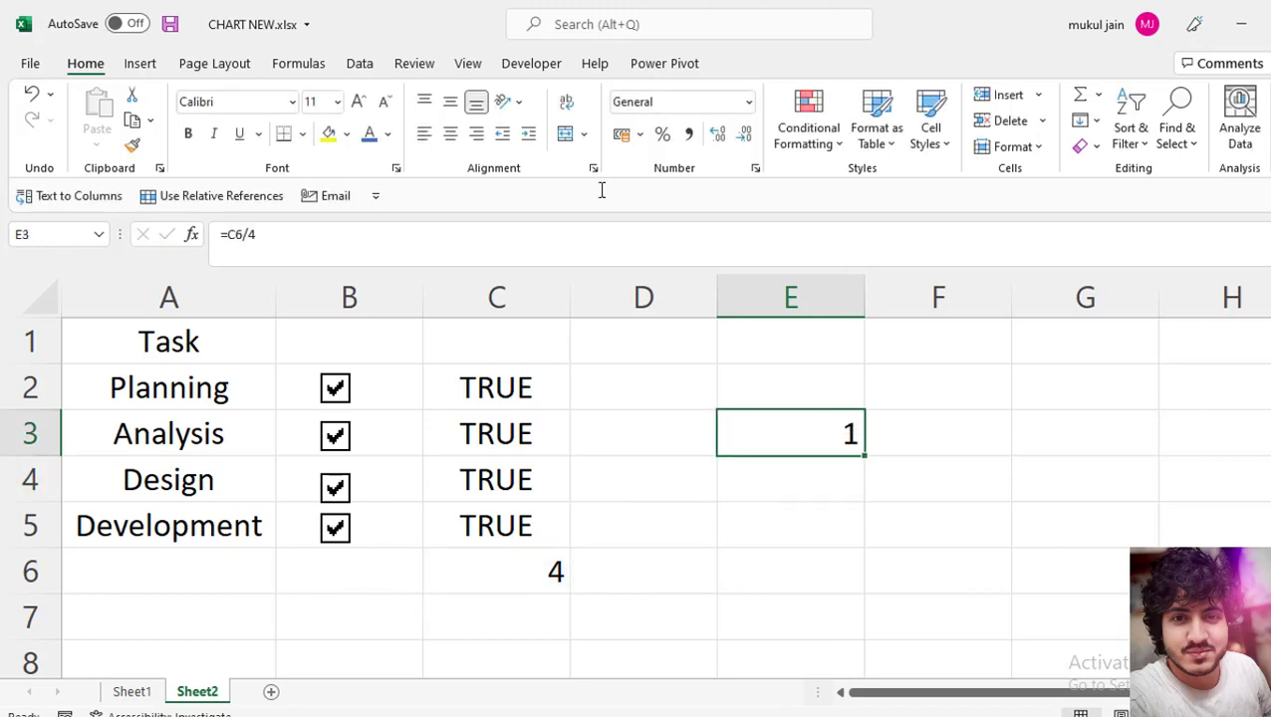
pyautogui.click(662, 135)
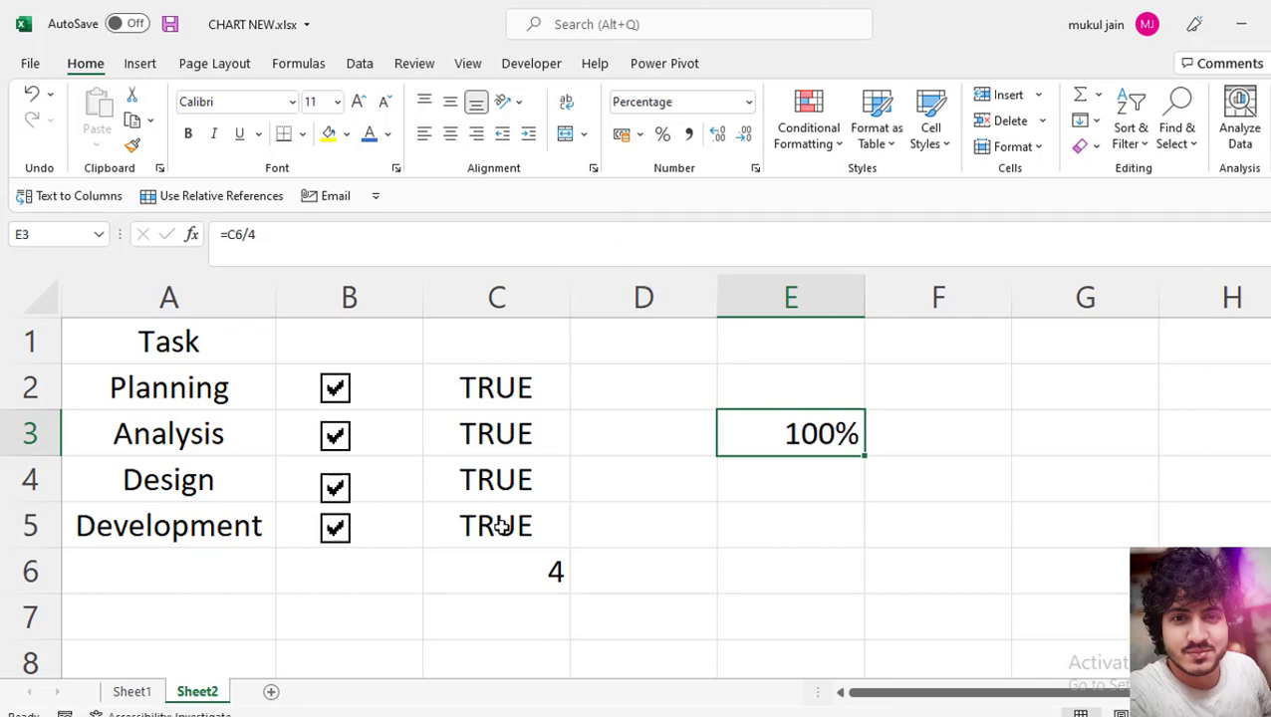
# - Hide the TRUE/FALSE helper column C
pyautogui.click(498, 304)
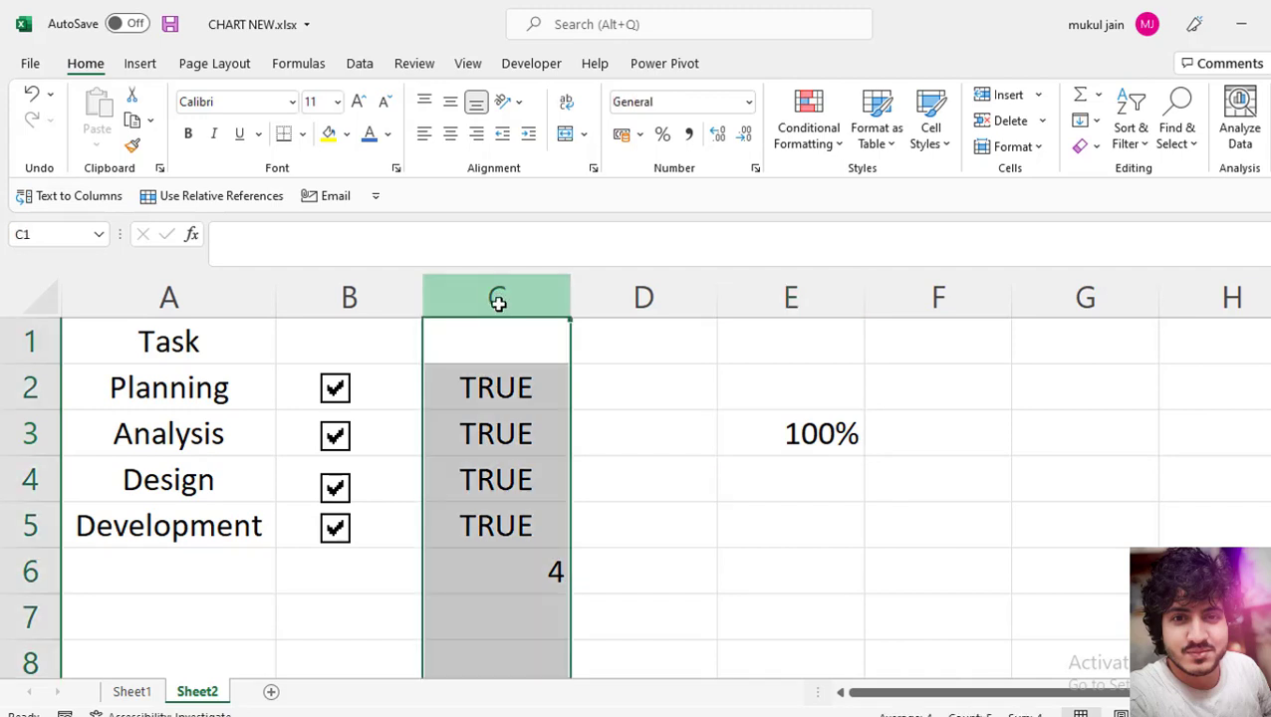
pyautogui.rightClick(498, 299)
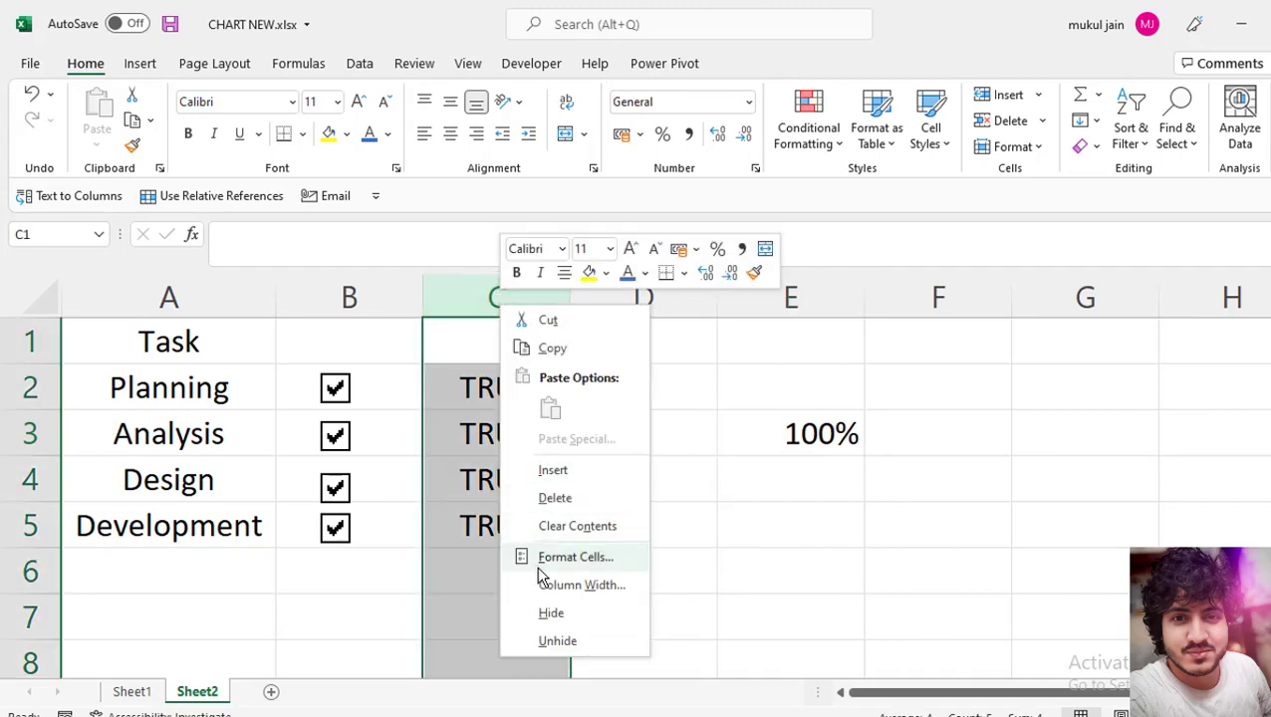
pyautogui.click(538, 613)
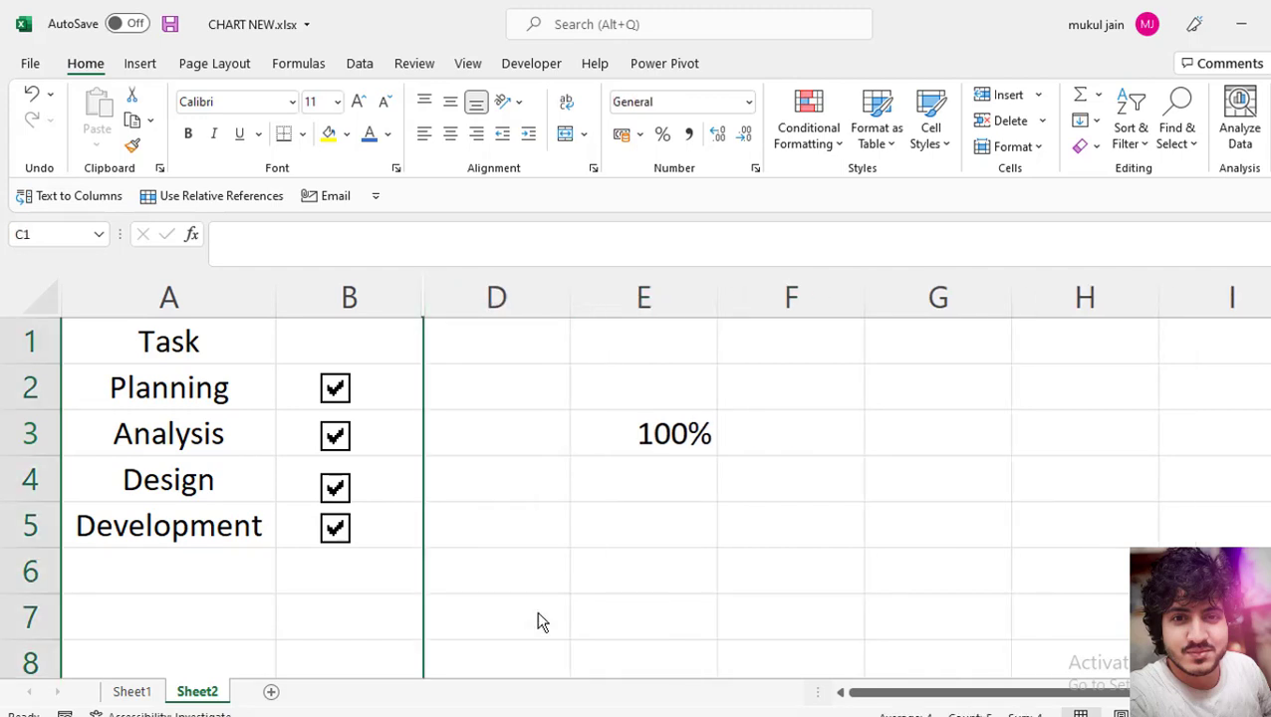
pyautogui.click(485, 445)
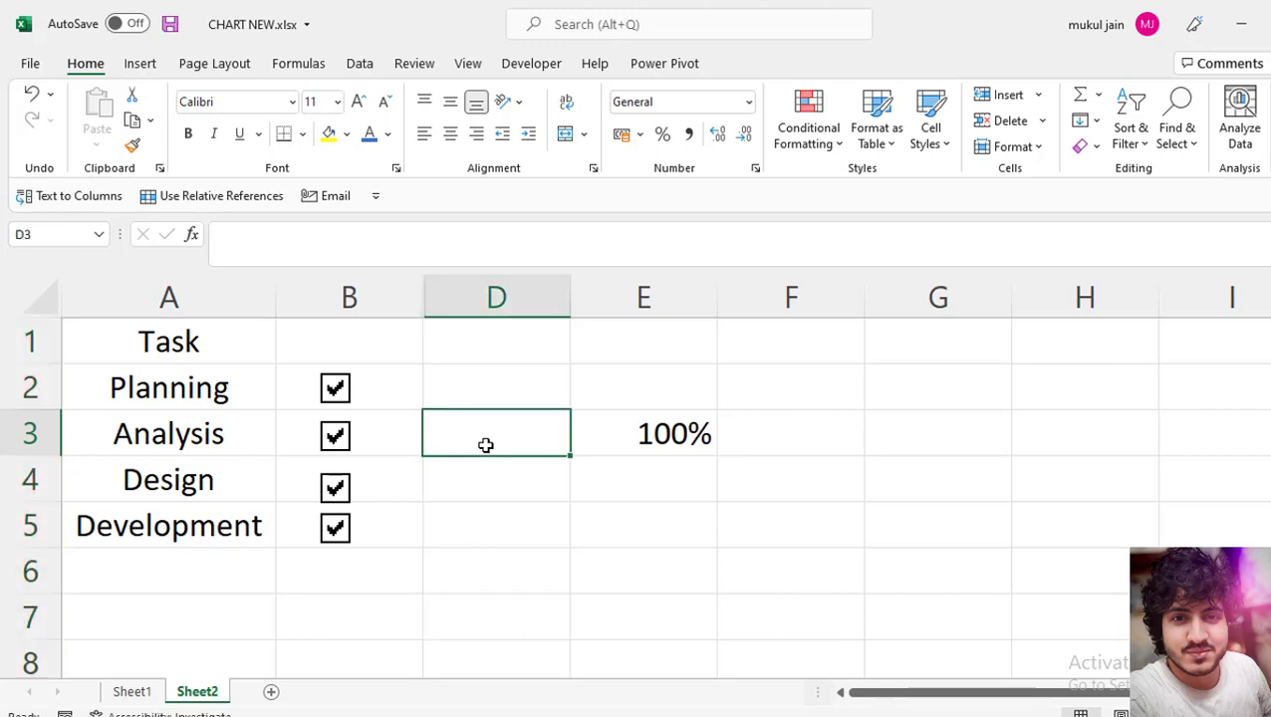
# - Toggle the Planning, Analysis, Design and Development checkboxes to test the percentage, leaving all unticked
pyautogui.click(334, 387)
pyautogui.click(336, 438)
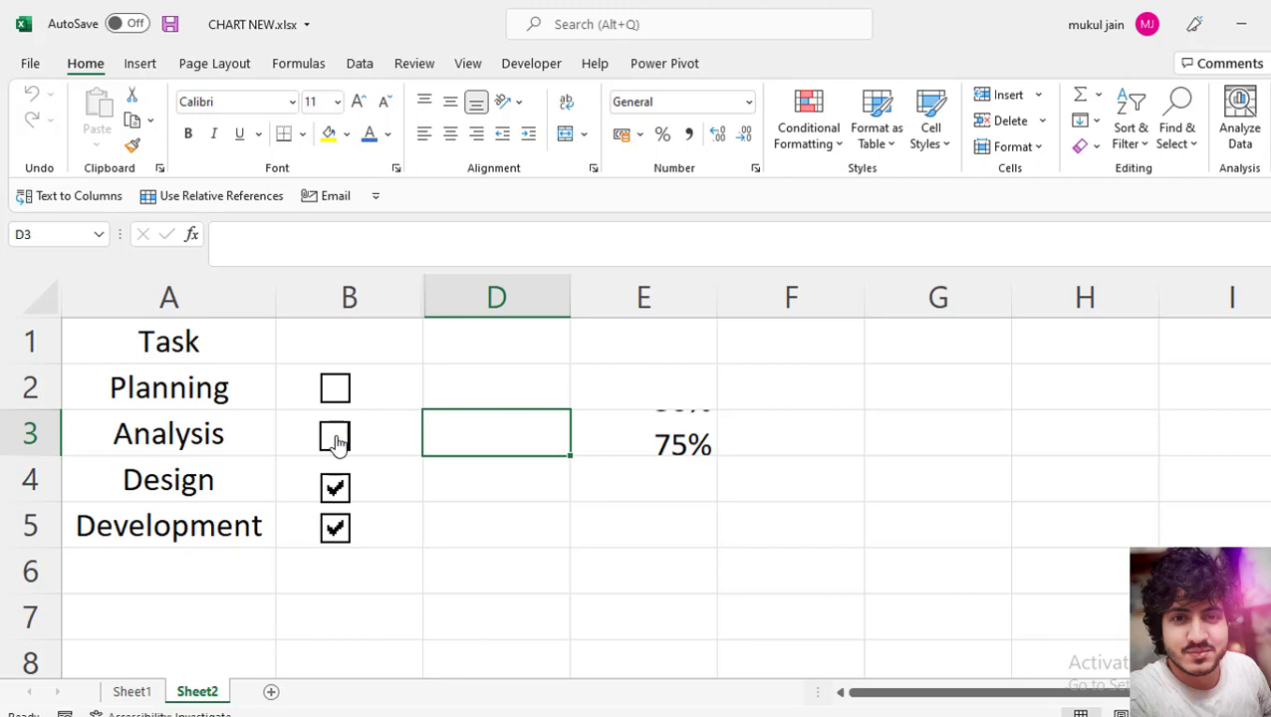
pyautogui.click(334, 487)
pyautogui.click(335, 527)
pyautogui.click(335, 387)
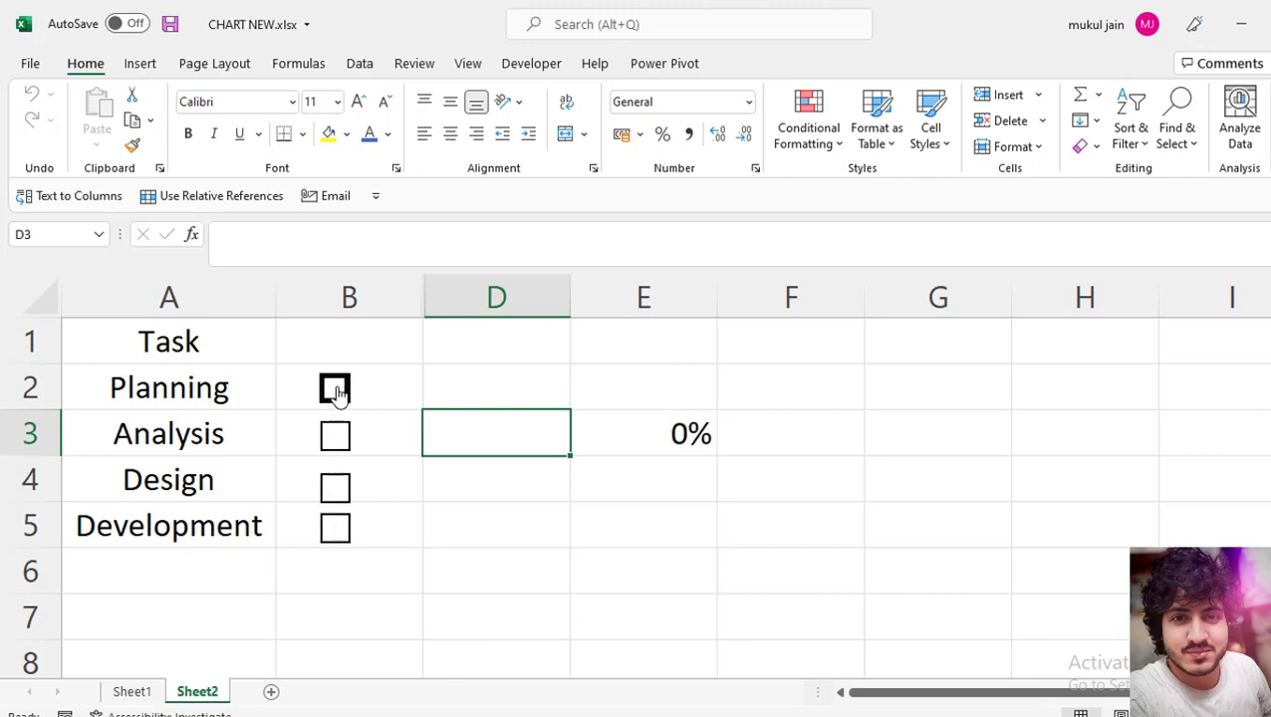
pyautogui.click(337, 434)
pyautogui.click(336, 391)
pyautogui.click(335, 434)
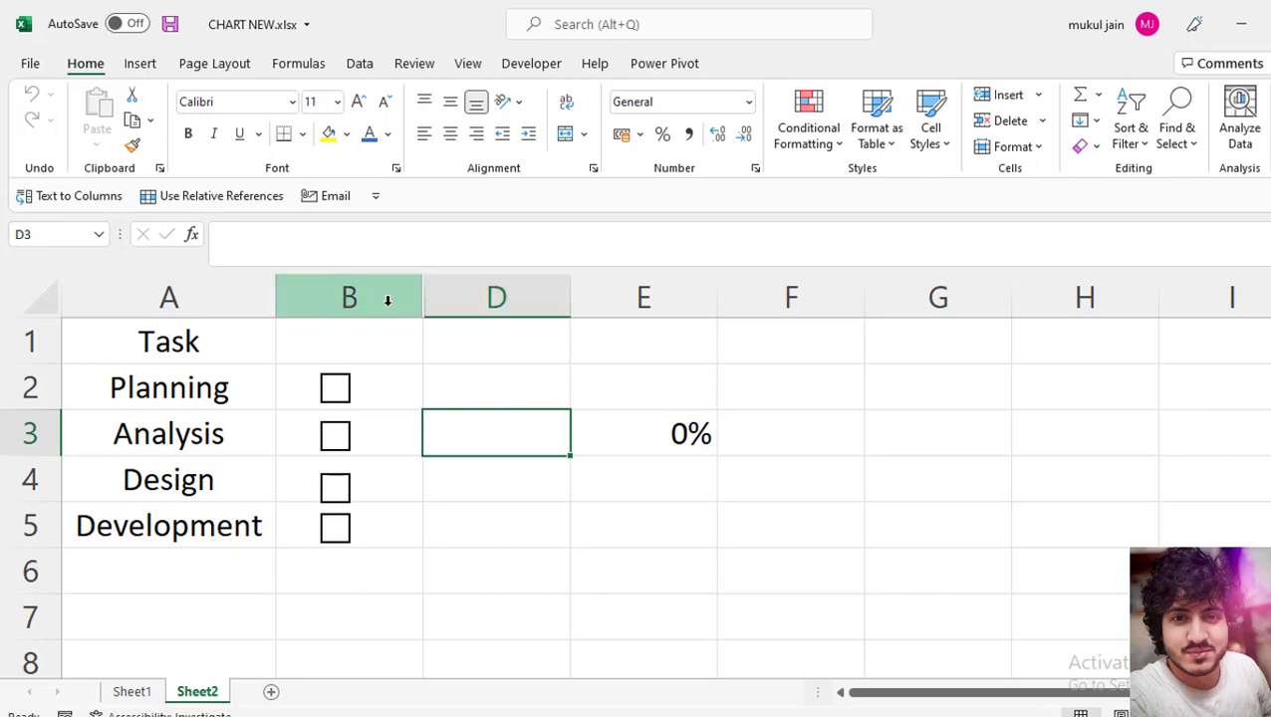
# - Unhide column C from the B:D selection and check the linked value in C2
pyautogui.moveTo(389, 297); pyautogui.dragTo(488, 290)
pyautogui.rightClick(488, 288)
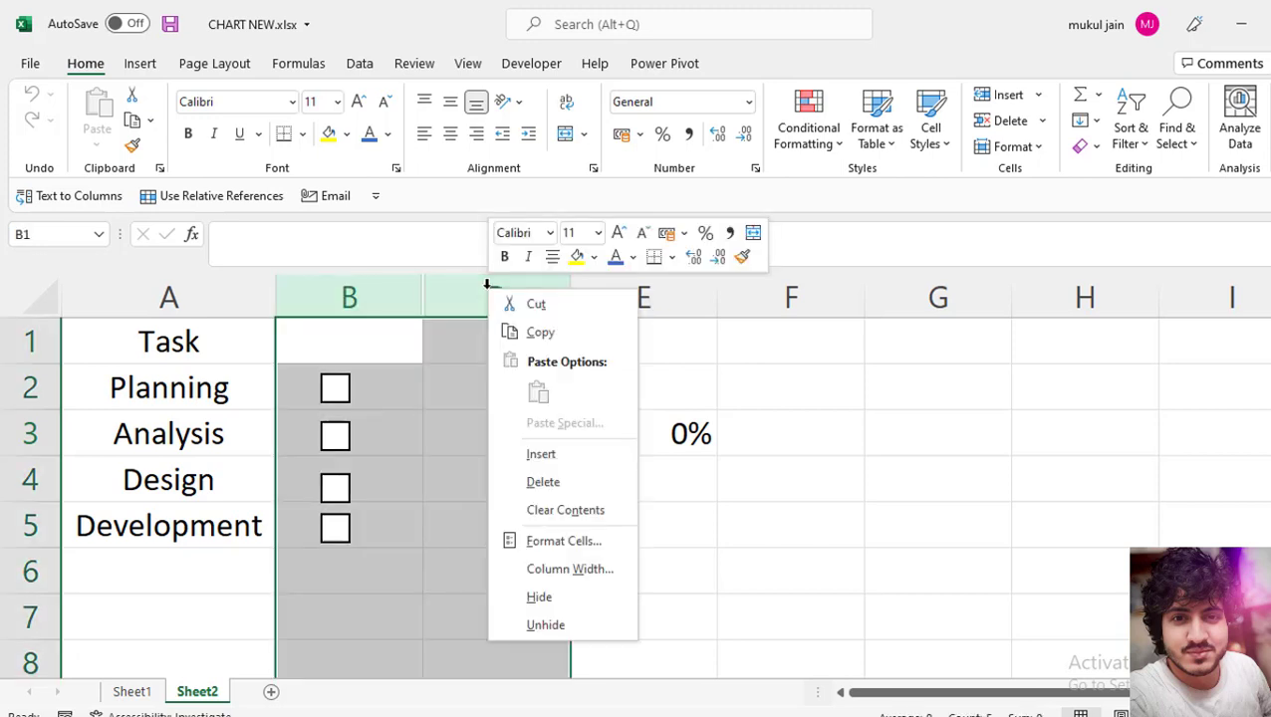
pyautogui.click(545, 624)
pyautogui.click(486, 394)
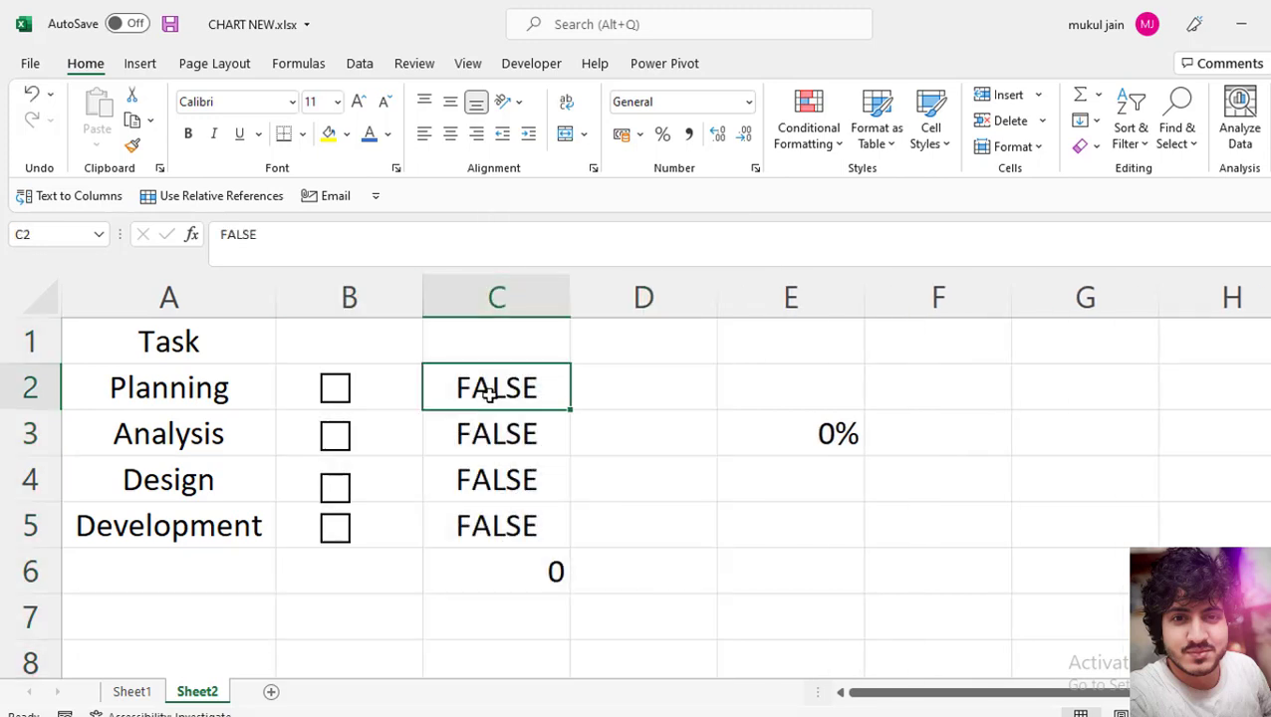
# - Create a new conditional formatting rule for A2:A5 that uses a formula to decide which cells to format
pyautogui.moveTo(175, 389); pyautogui.dragTo(169, 528)
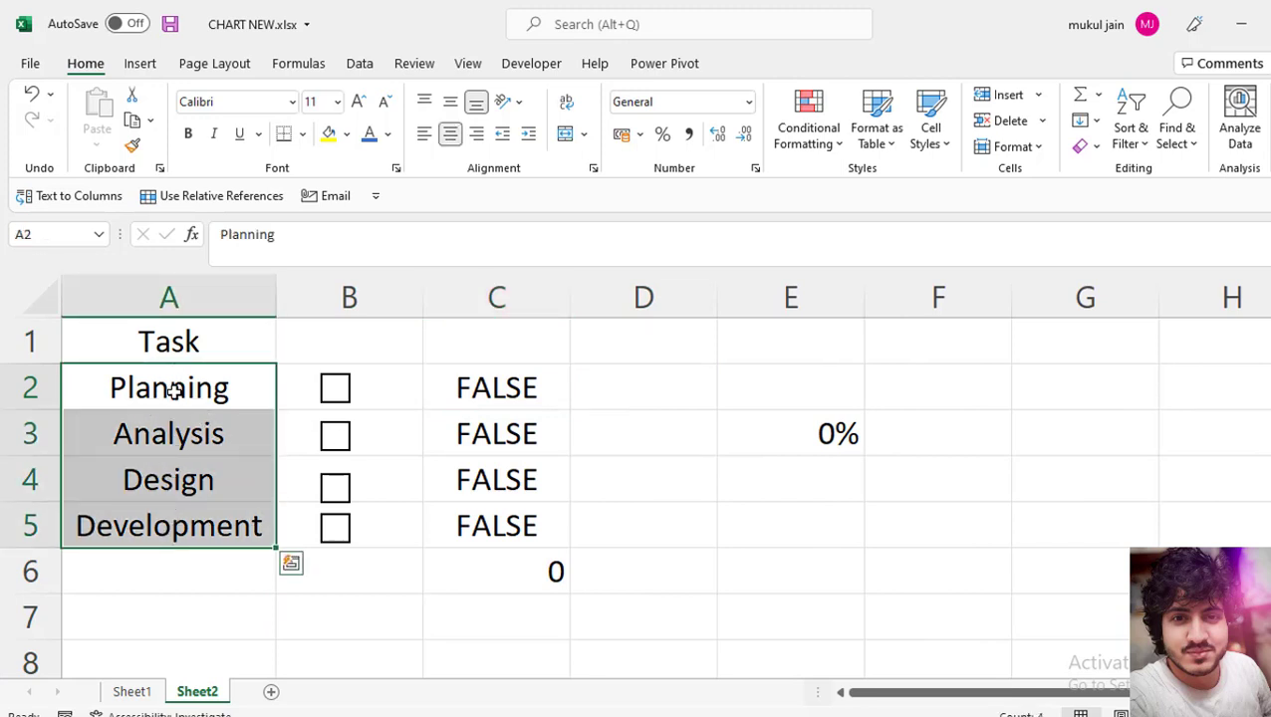
pyautogui.click(795, 148)
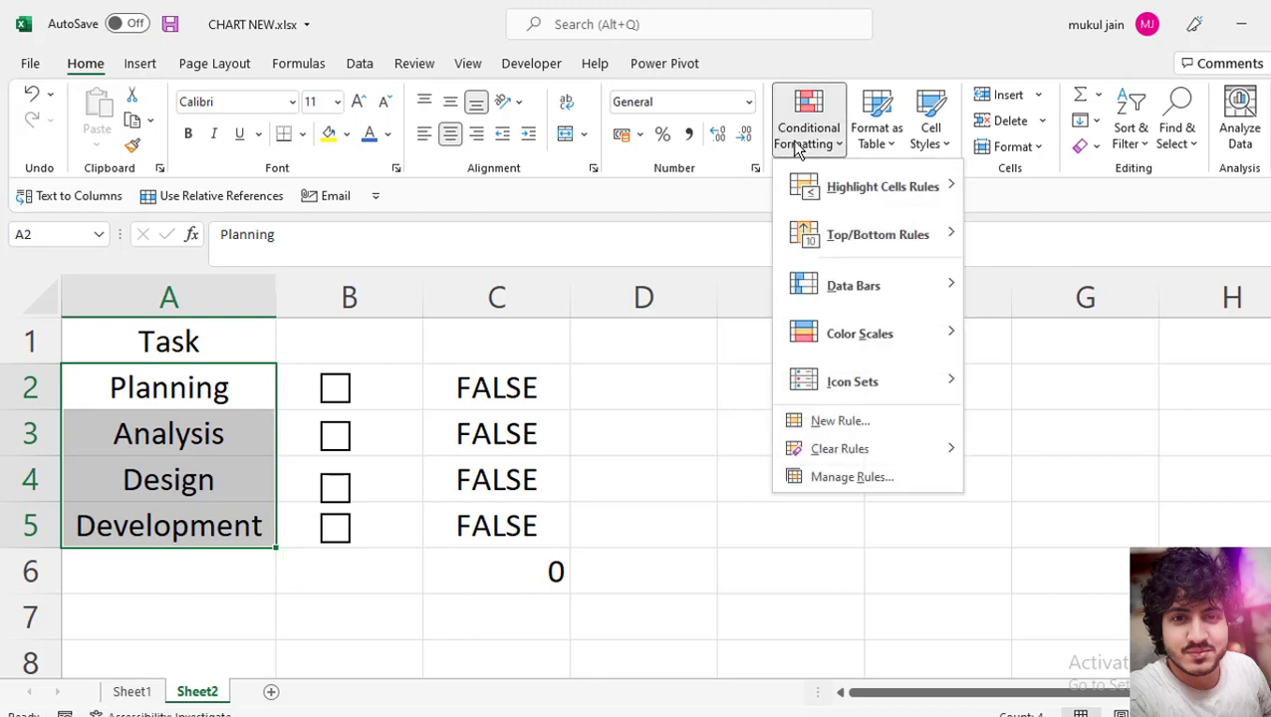
pyautogui.click(826, 423)
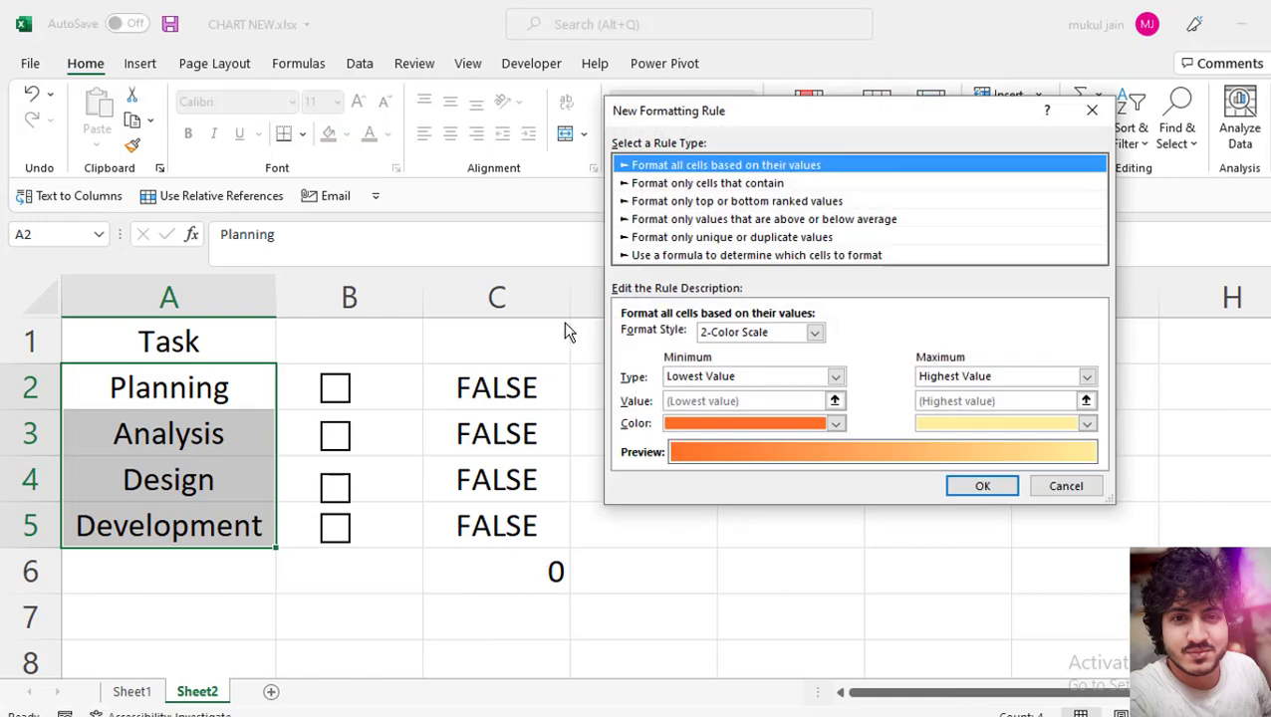
pyautogui.click(663, 257)
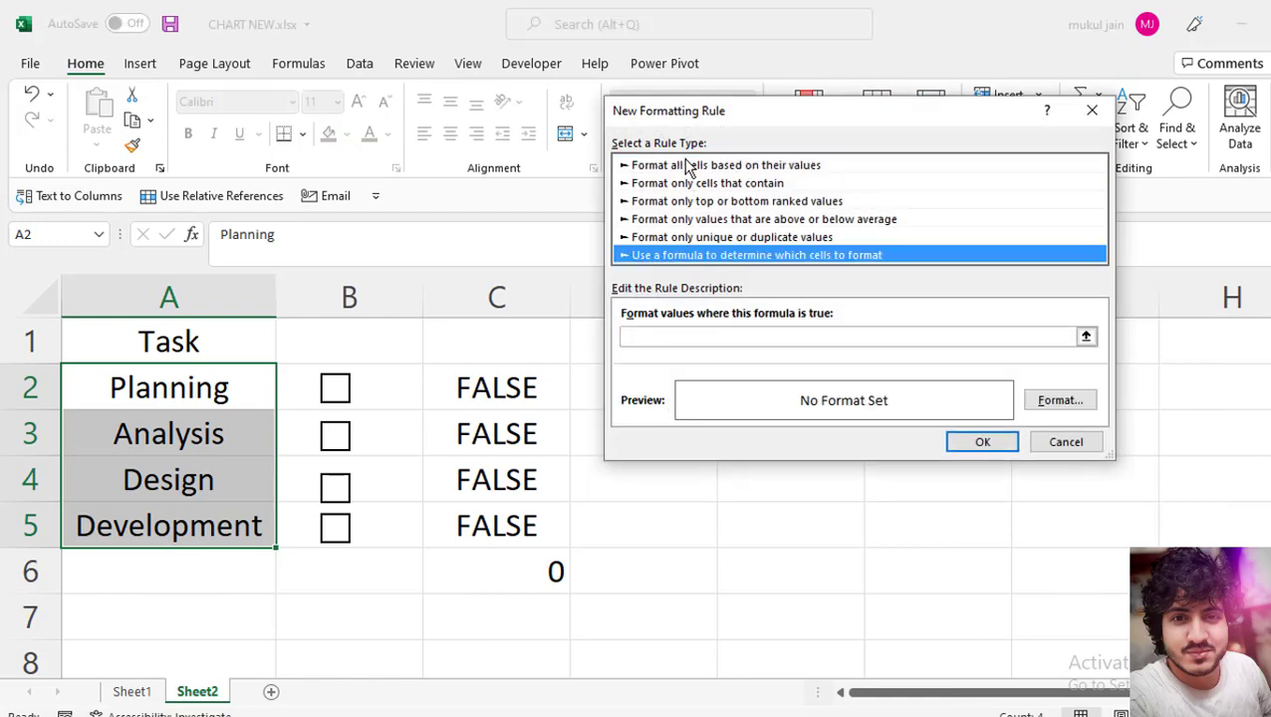
# - Enter the rule formula =C2=TRUE
pyautogui.moveTo(687, 113); pyautogui.dragTo(637, 230)
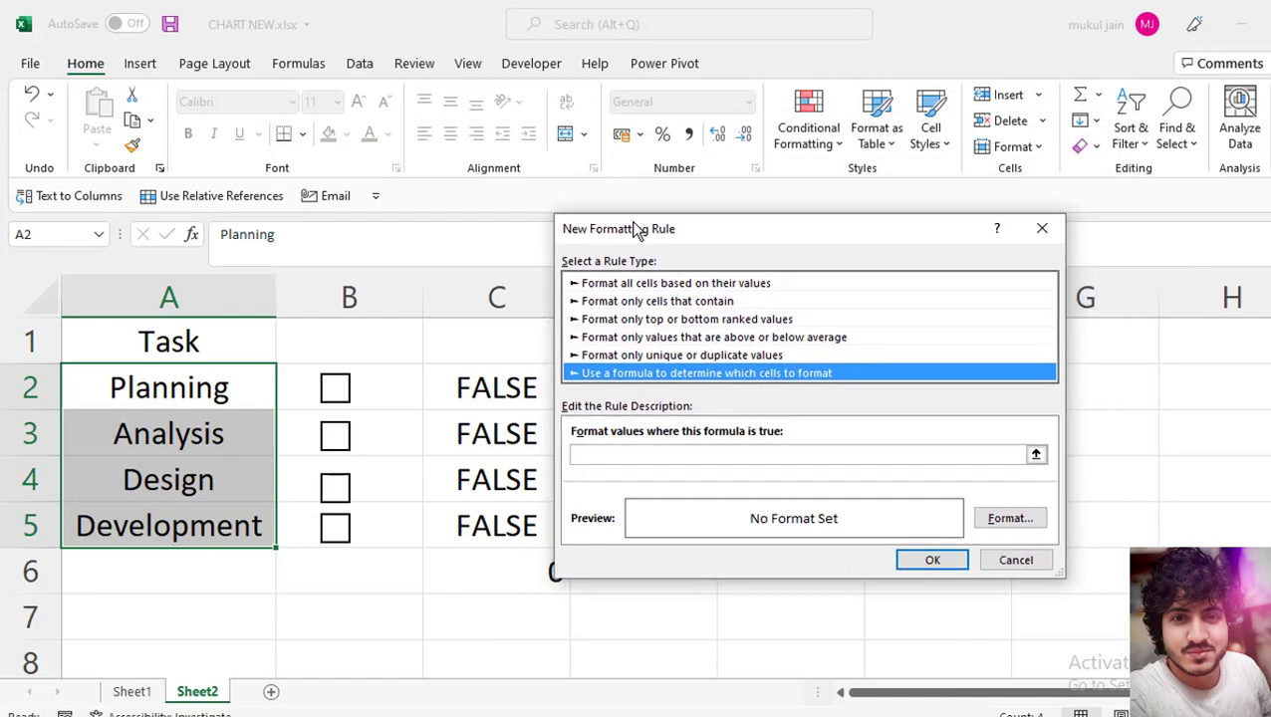
pyautogui.click(593, 455)
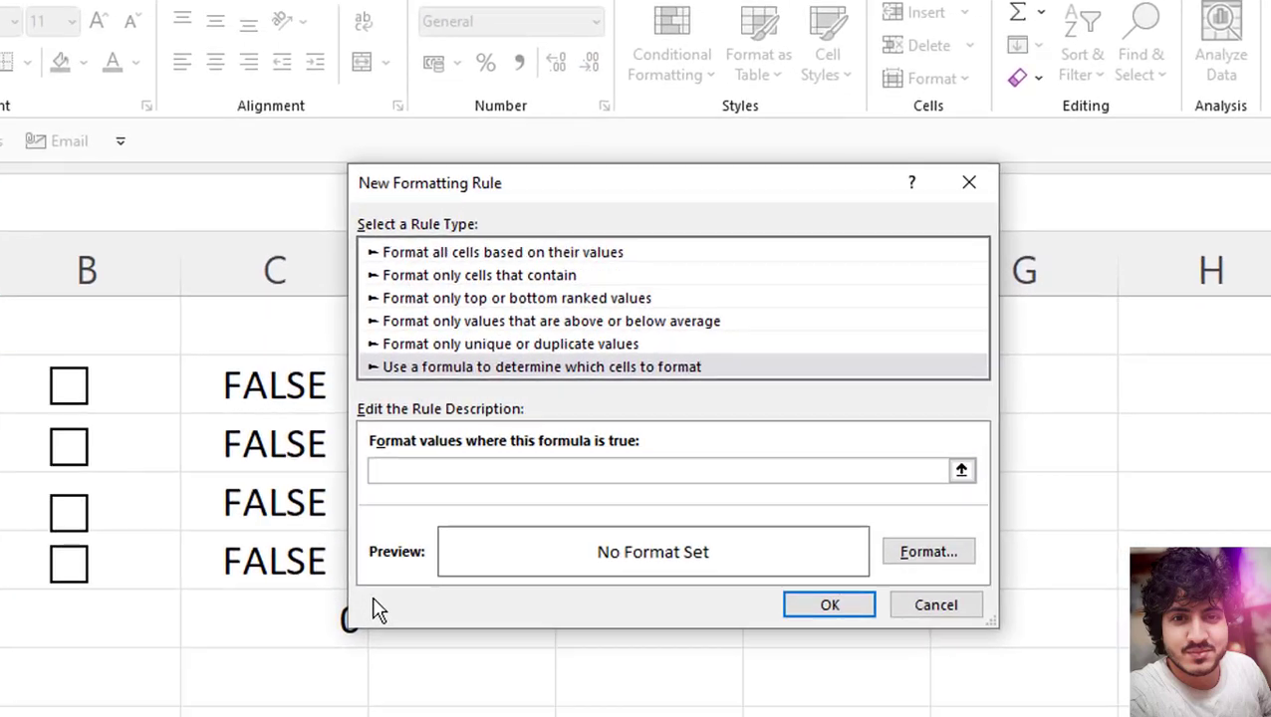
pyautogui.write('=')
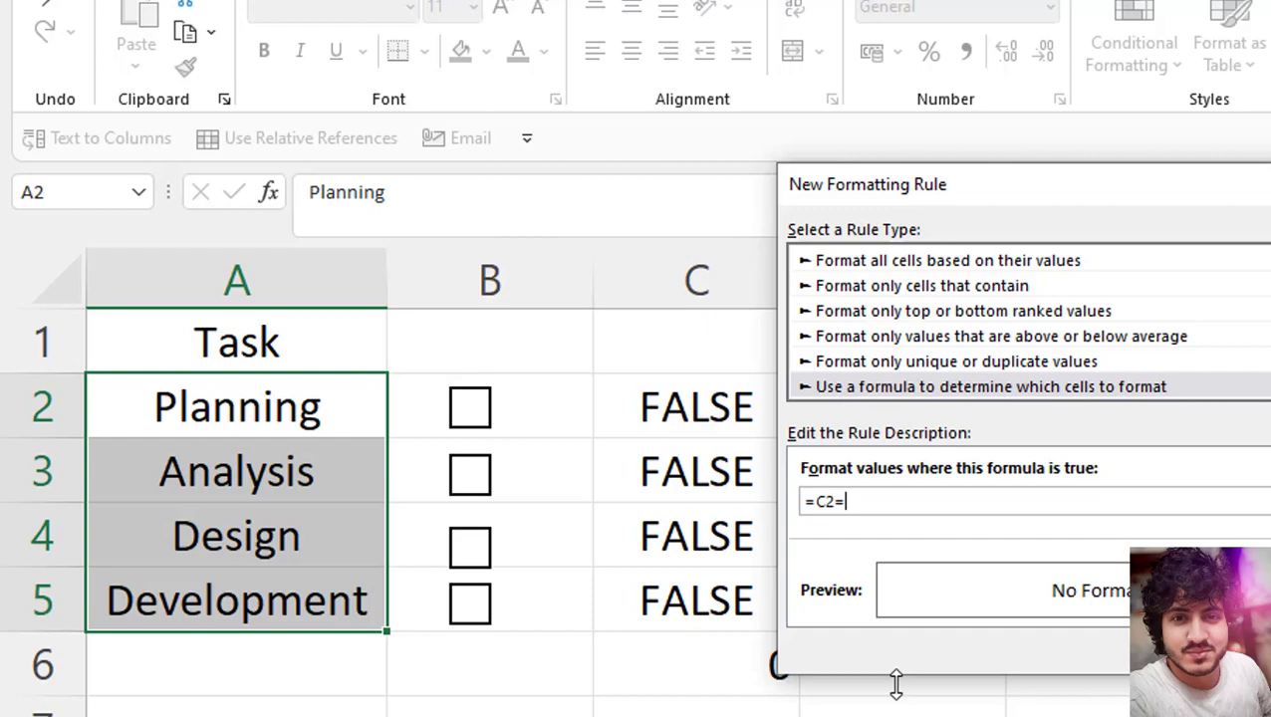
pyautogui.write('RUE')
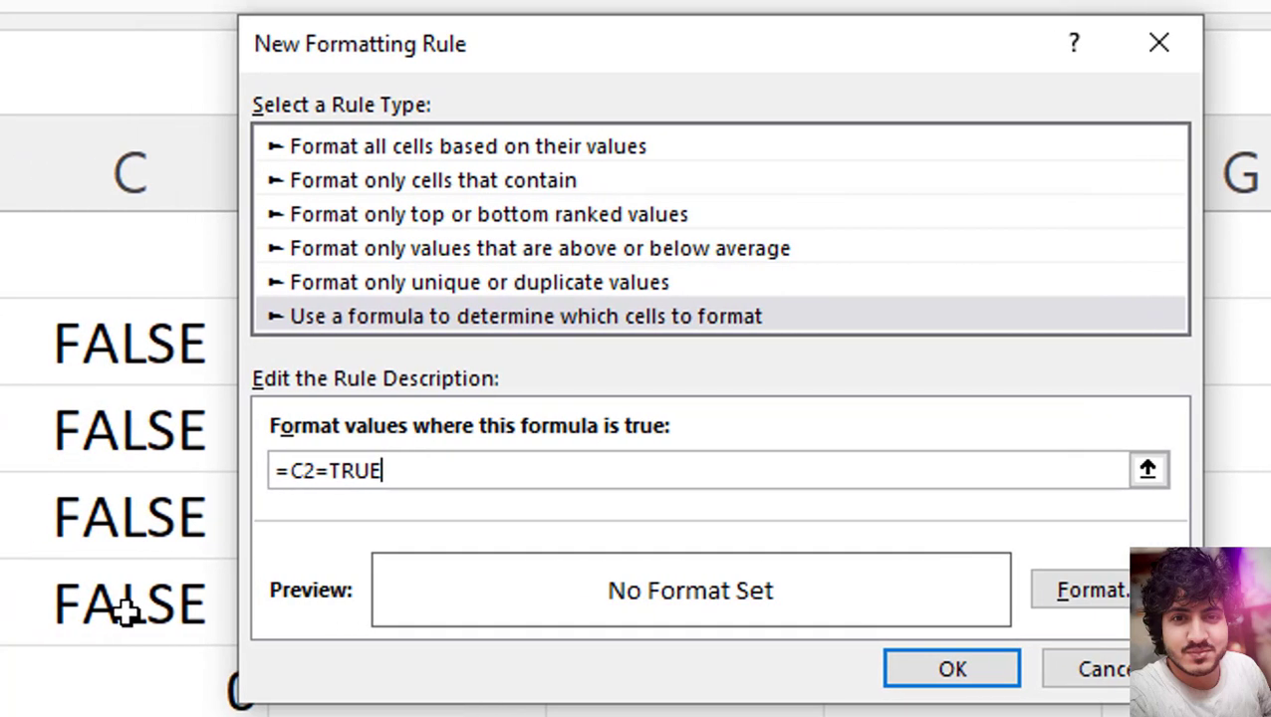
# - Give the =C2=TRUE rule strikethrough text and a light orange fill, then save it
pyautogui.click(1078, 589)
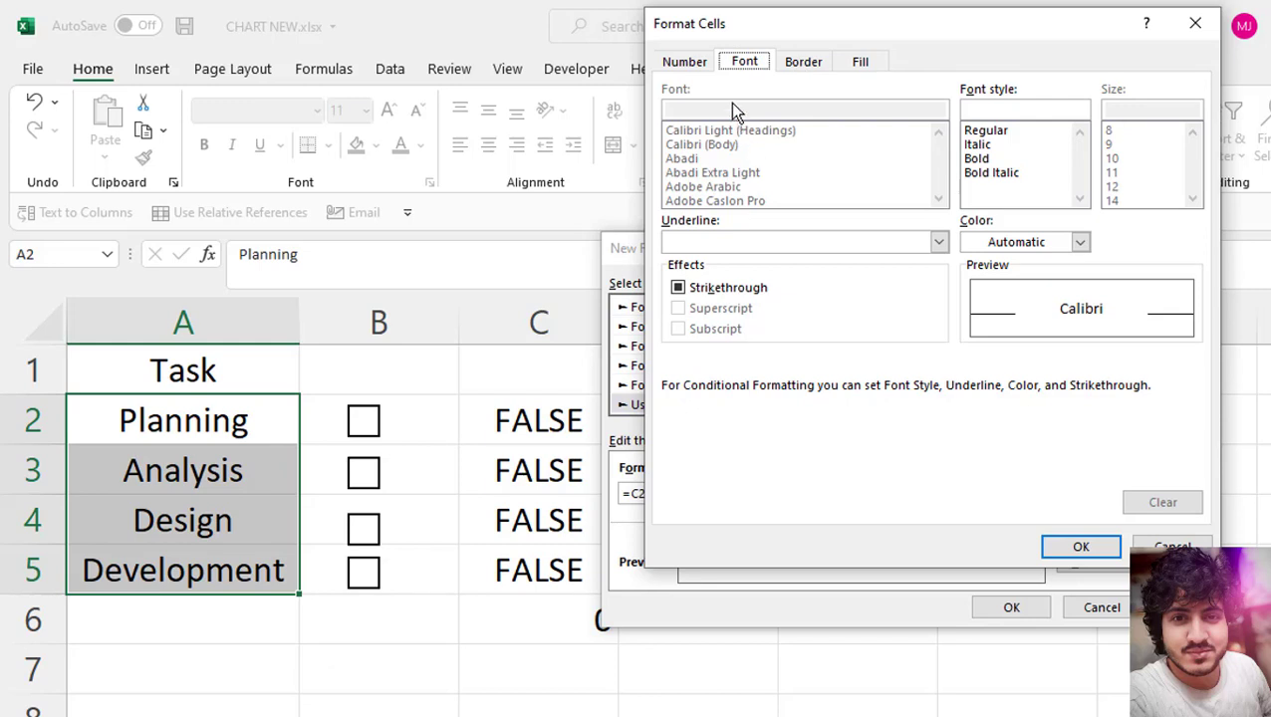
pyautogui.click(685, 295)
pyautogui.click(686, 290)
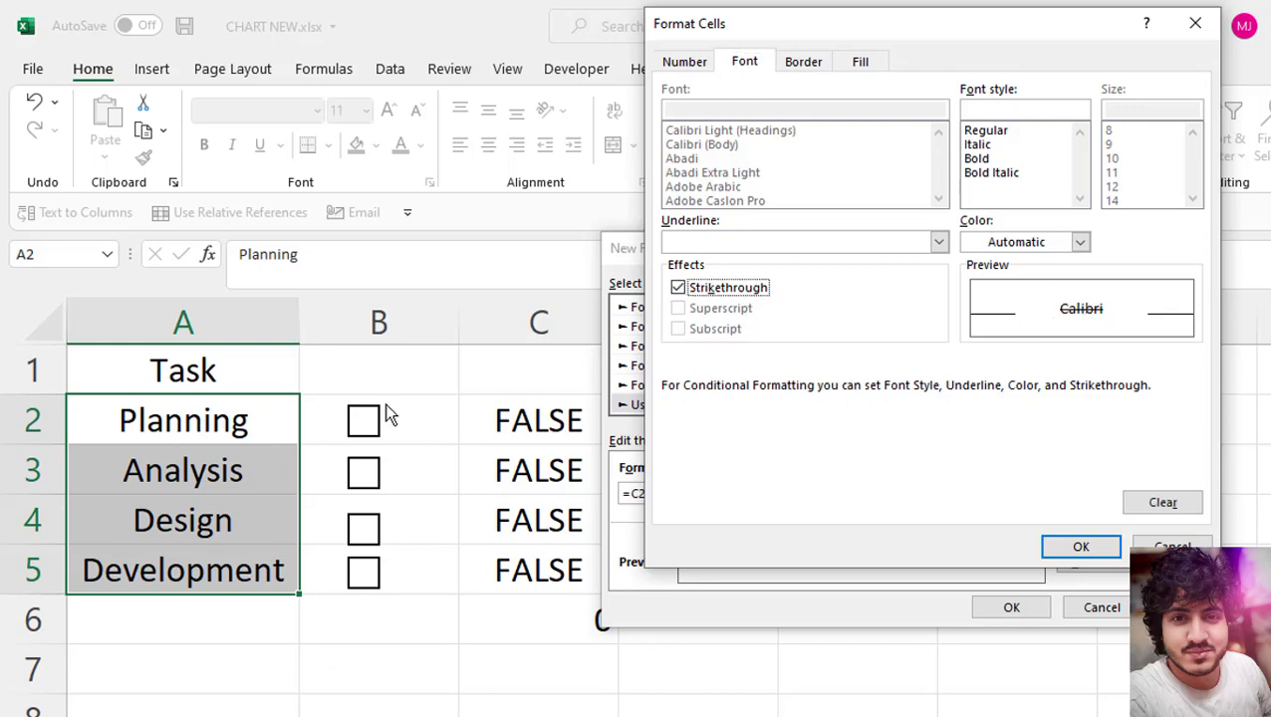
pyautogui.click(846, 61)
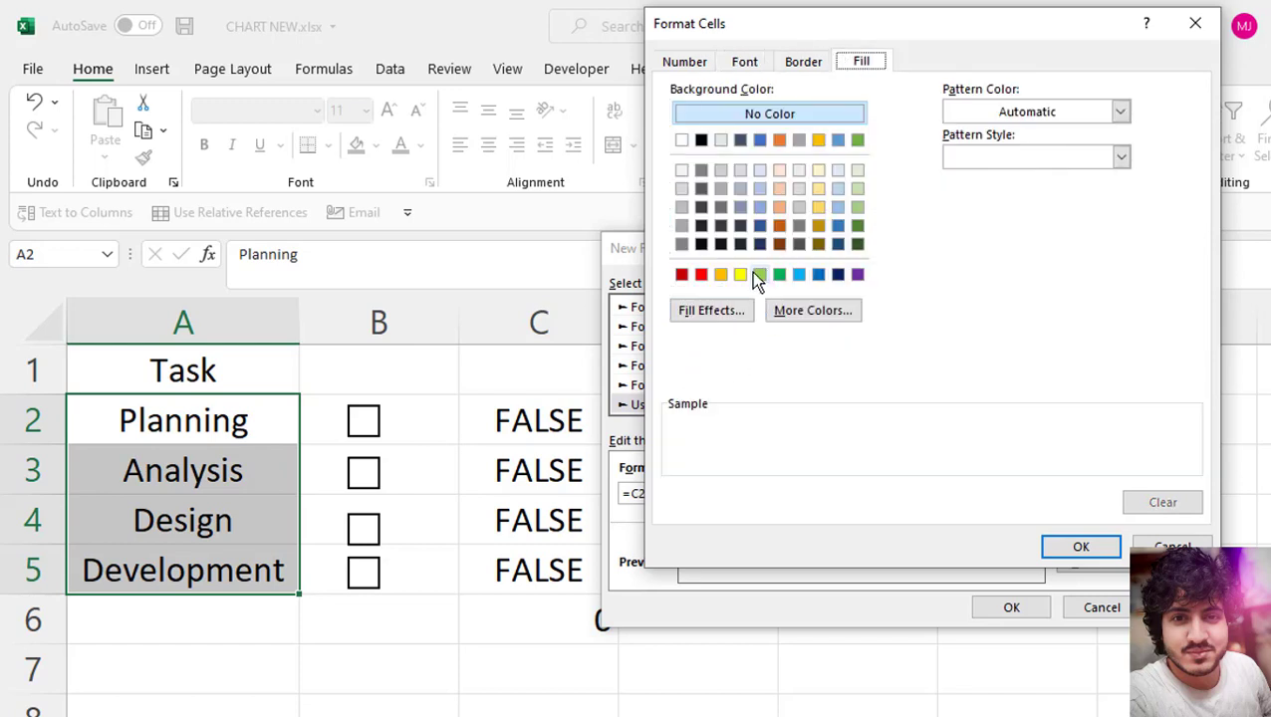
pyautogui.click(720, 275)
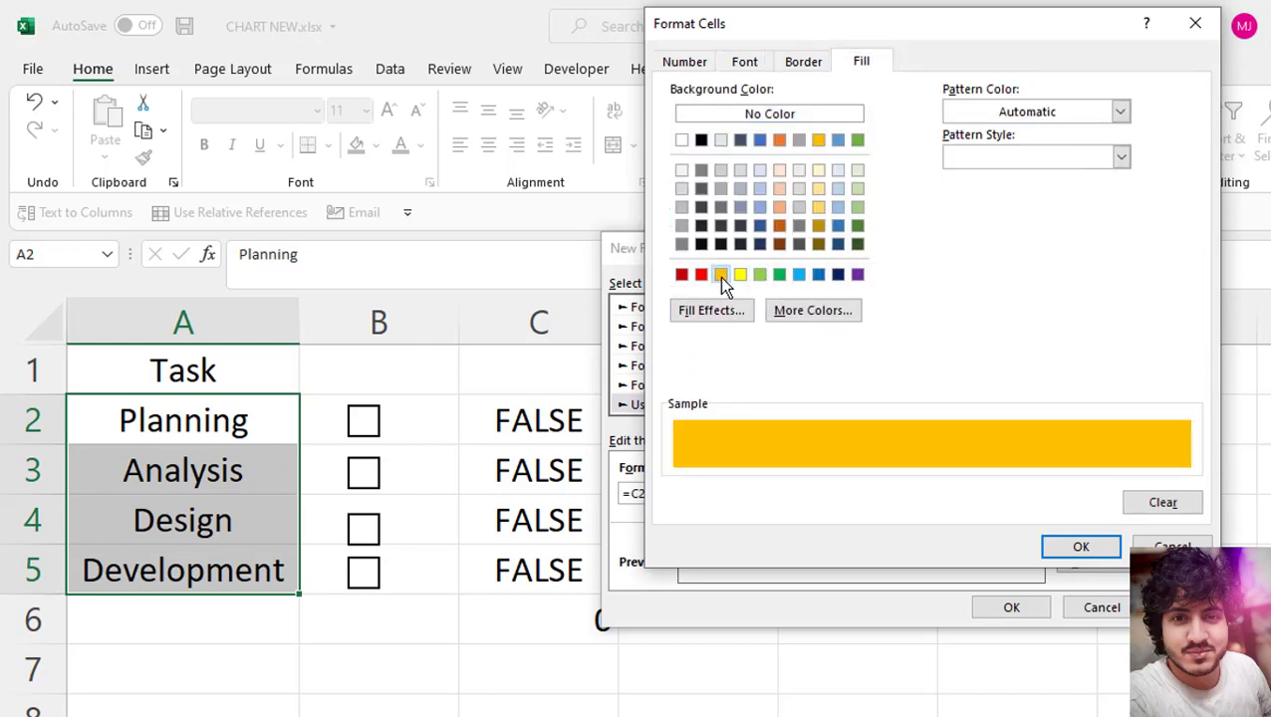
pyautogui.click(779, 209)
pyautogui.click(1072, 543)
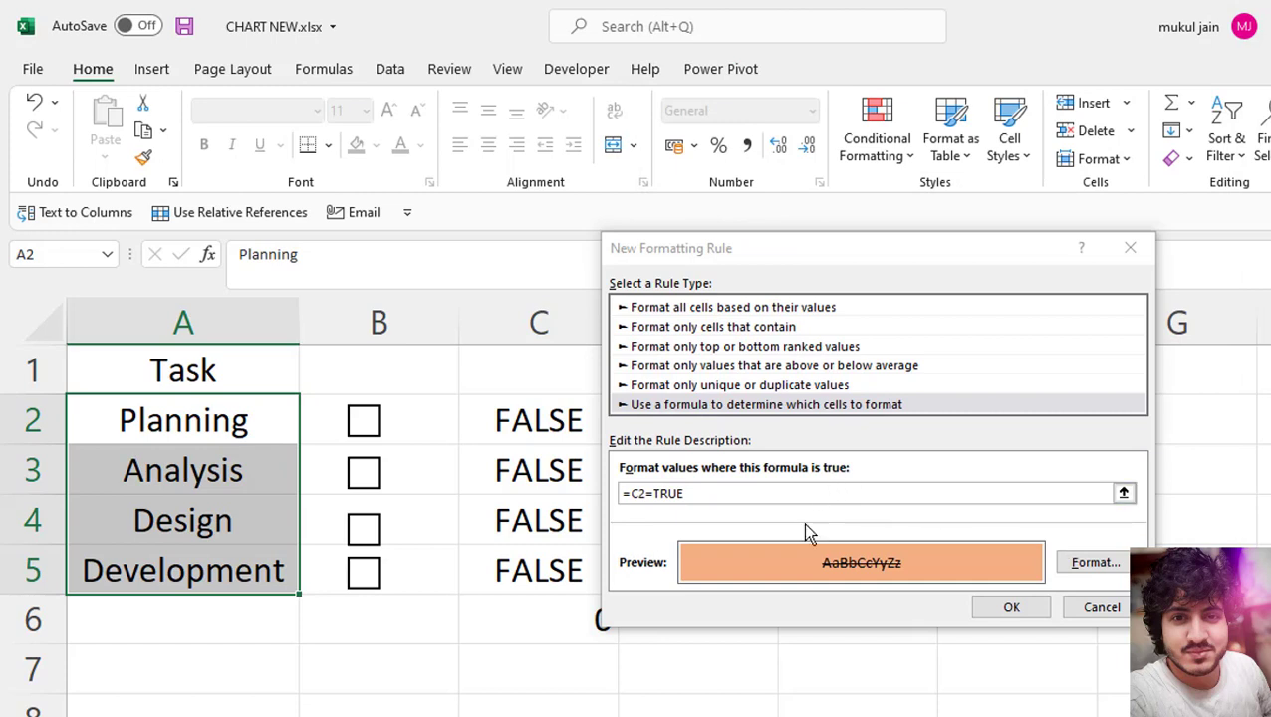
pyautogui.click(1031, 612)
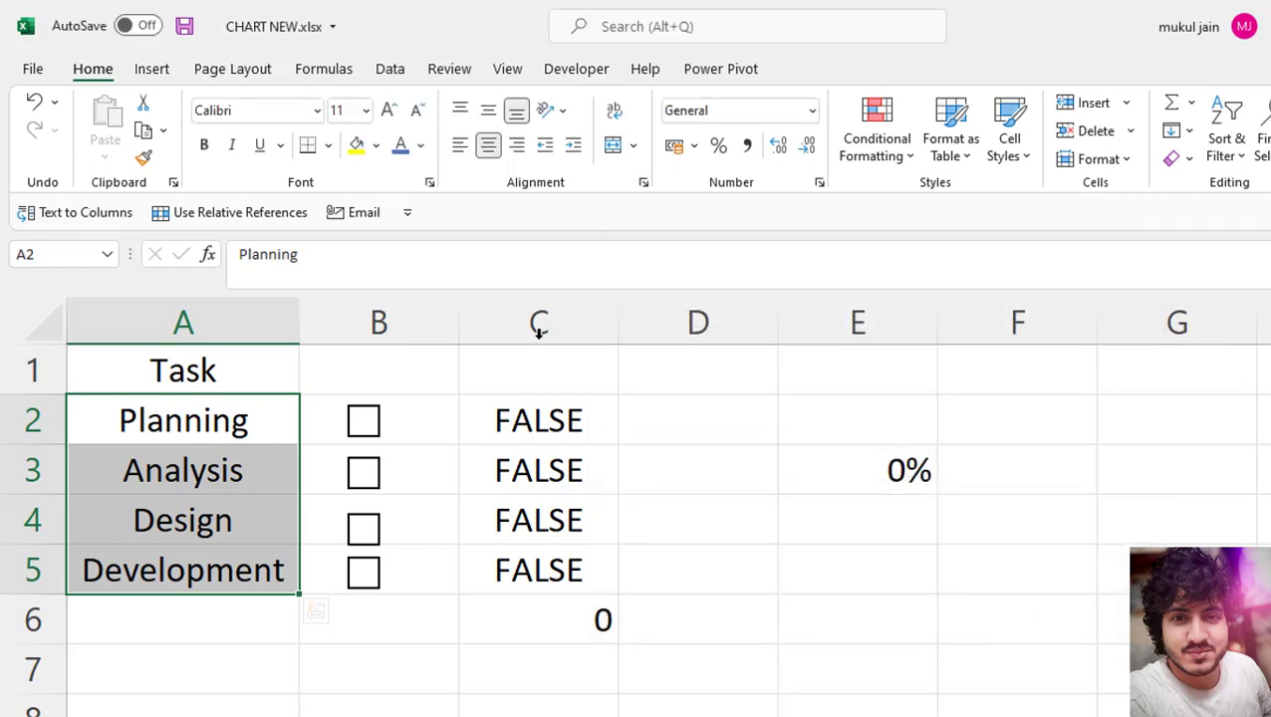
# - Hide column C, tick Planning, and narrow column D so the percentage sits closer
pyautogui.click(539, 324)
pyautogui.rightClick(539, 324)
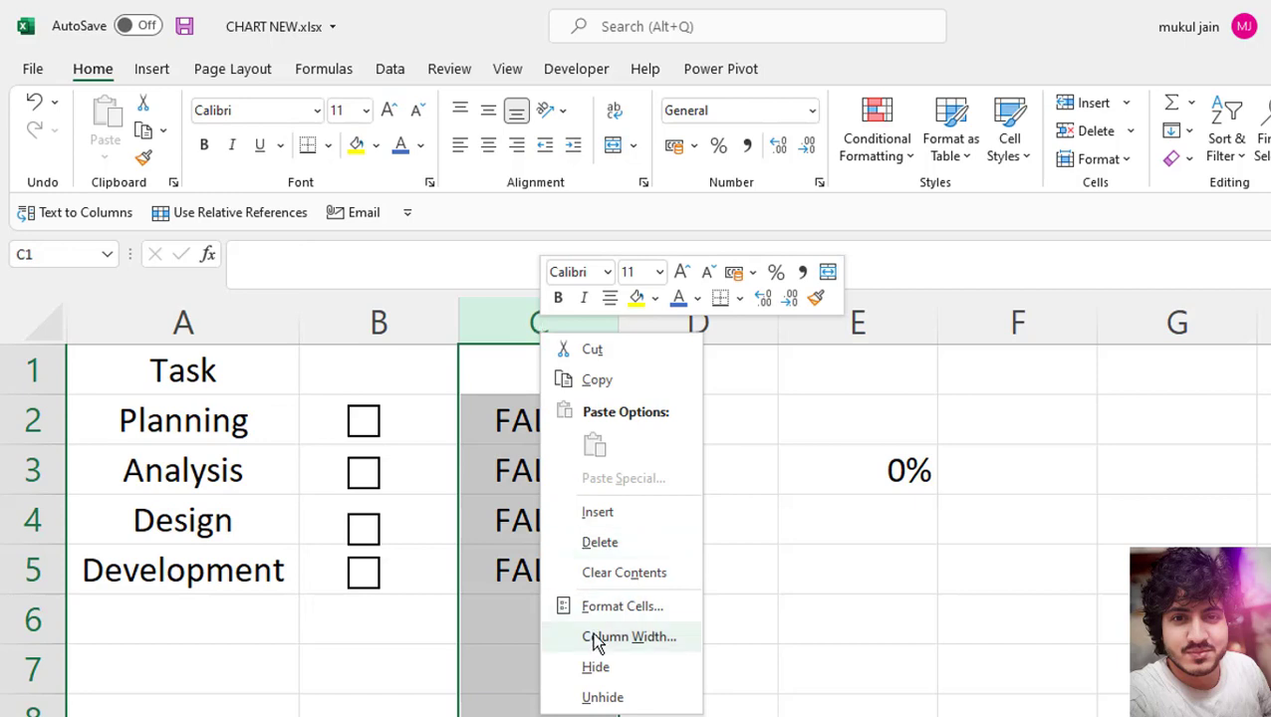
pyautogui.click(598, 670)
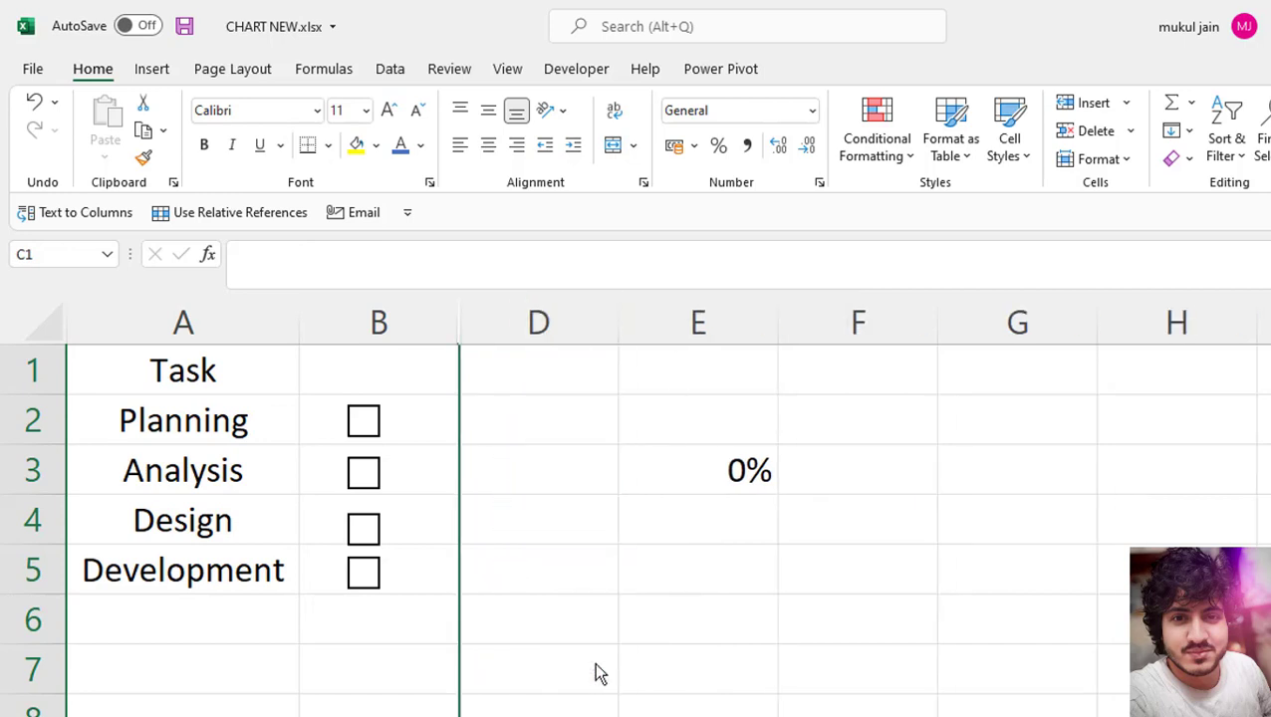
pyautogui.click(363, 426)
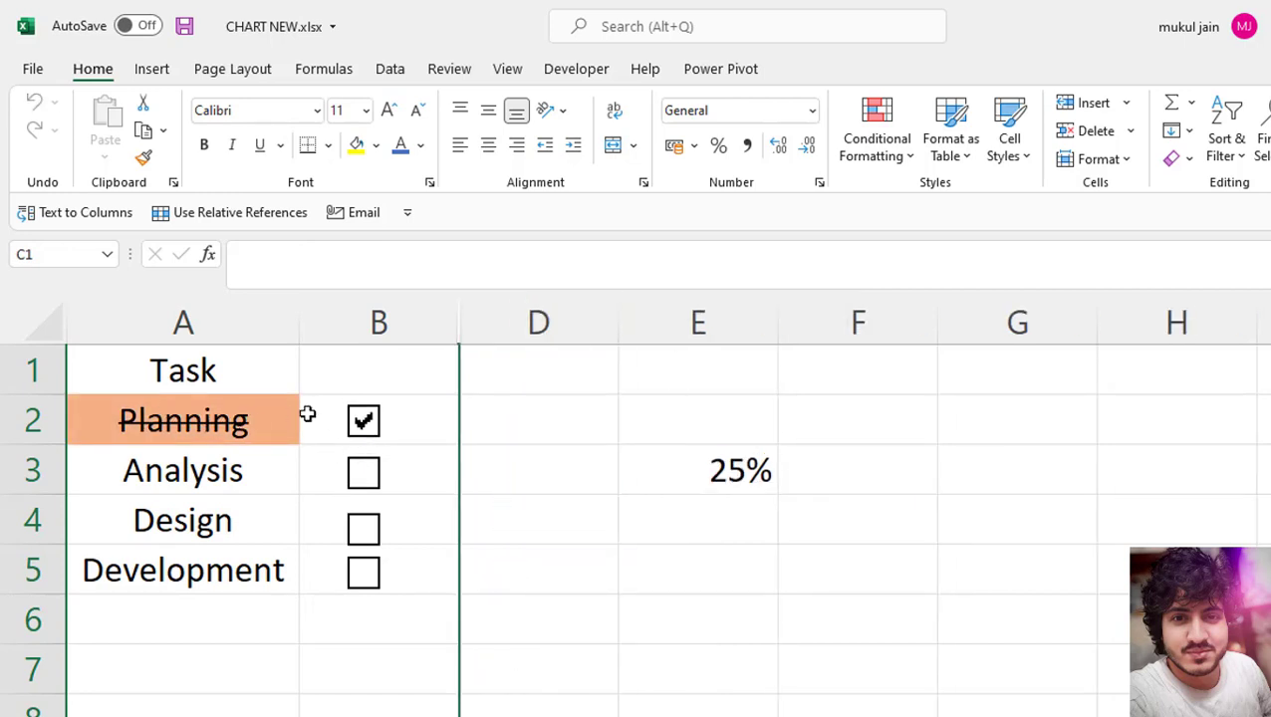
pyautogui.click(645, 322)
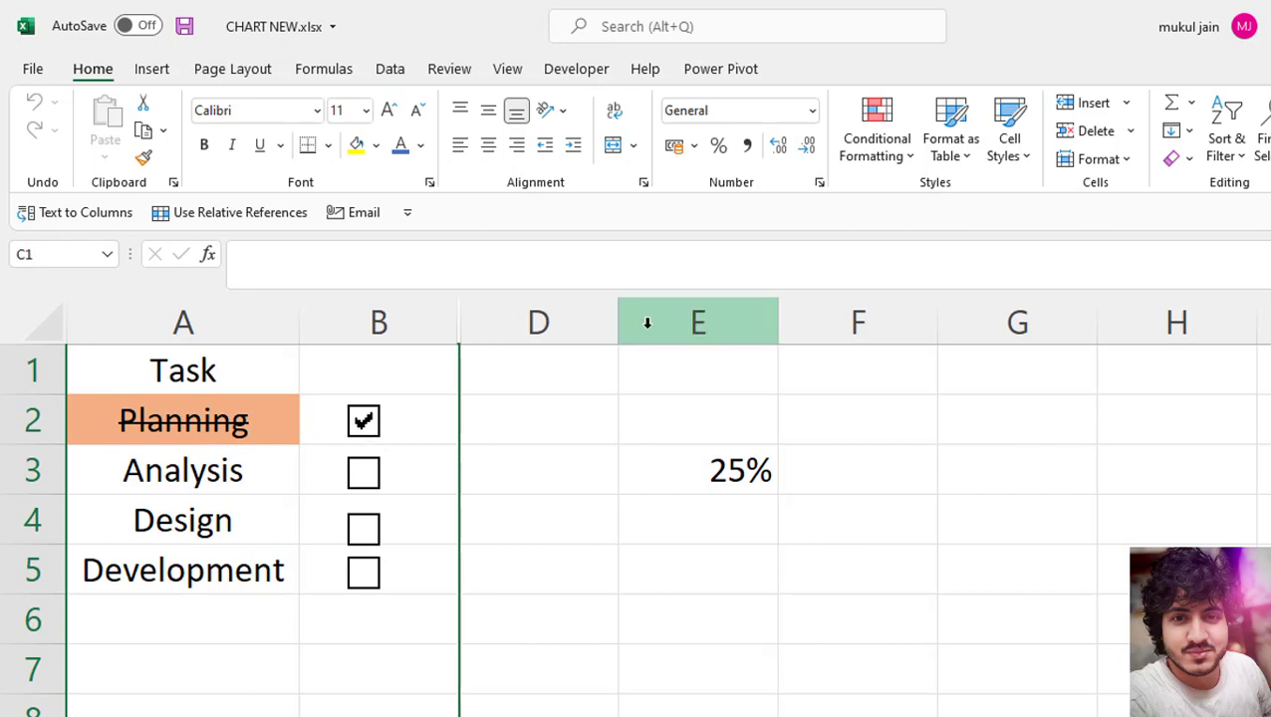
pyautogui.moveTo(619, 327); pyautogui.dragTo(500, 328)
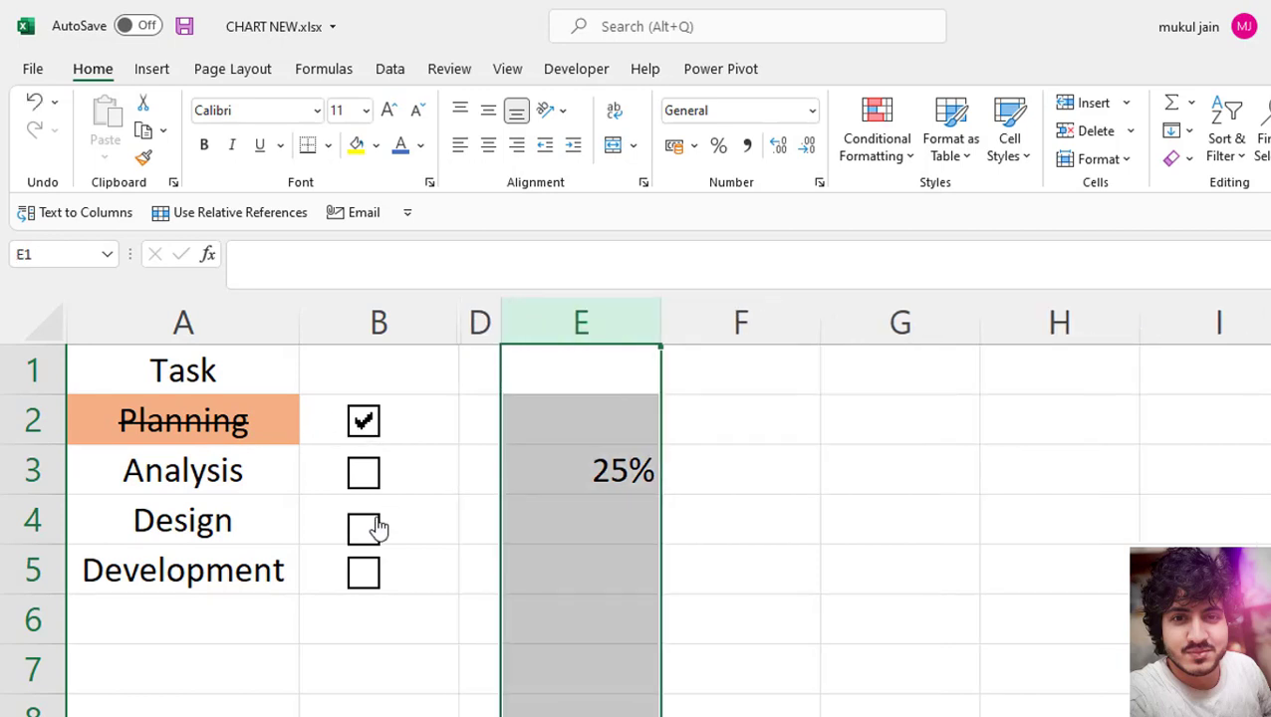
# - Tick Analysis, Design and Development, then untick all four tasks to test the strikethrough
pyautogui.click(354, 482)
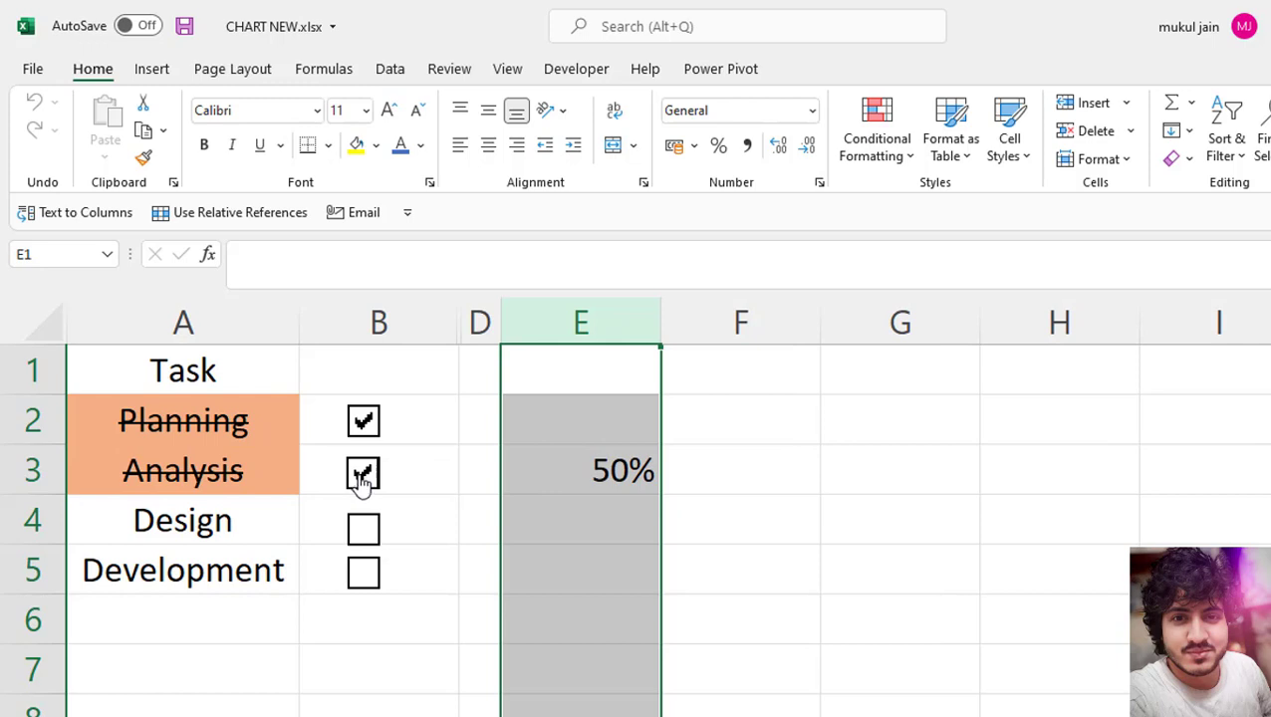
pyautogui.click(357, 543)
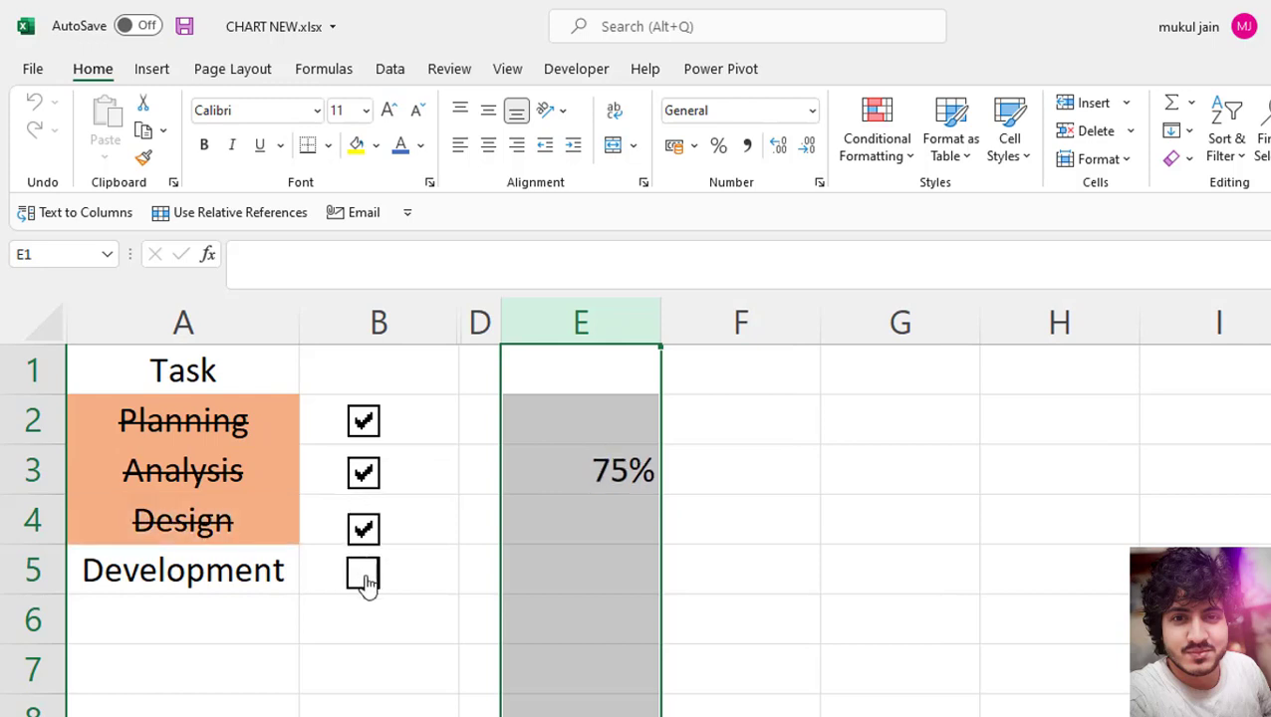
pyautogui.click(365, 580)
pyautogui.click(365, 424)
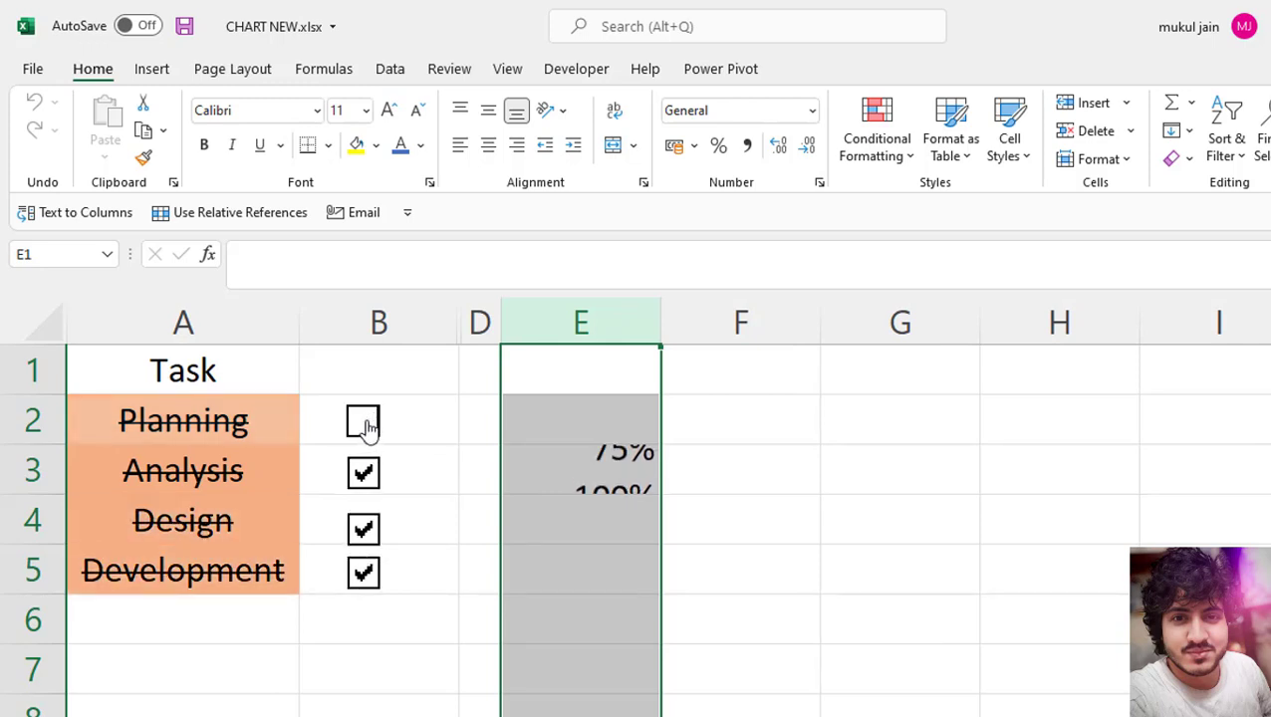
pyautogui.click(363, 479)
pyautogui.click(364, 528)
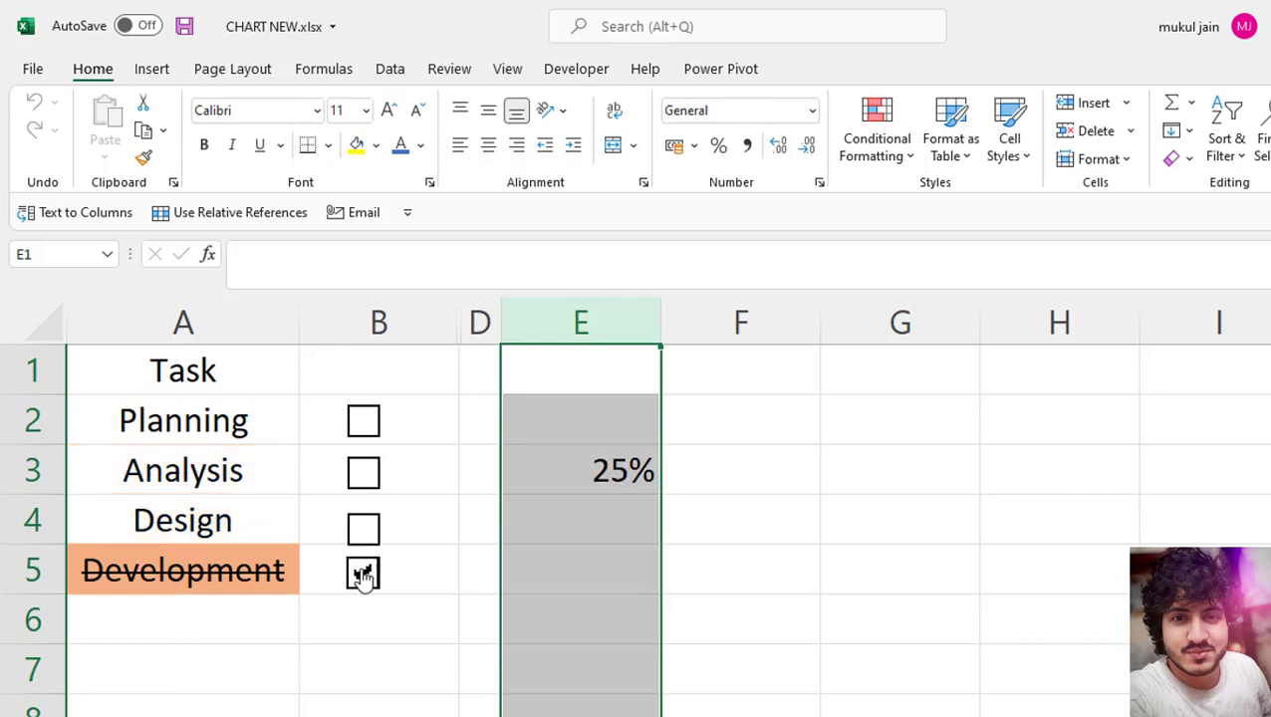
pyautogui.click(363, 572)
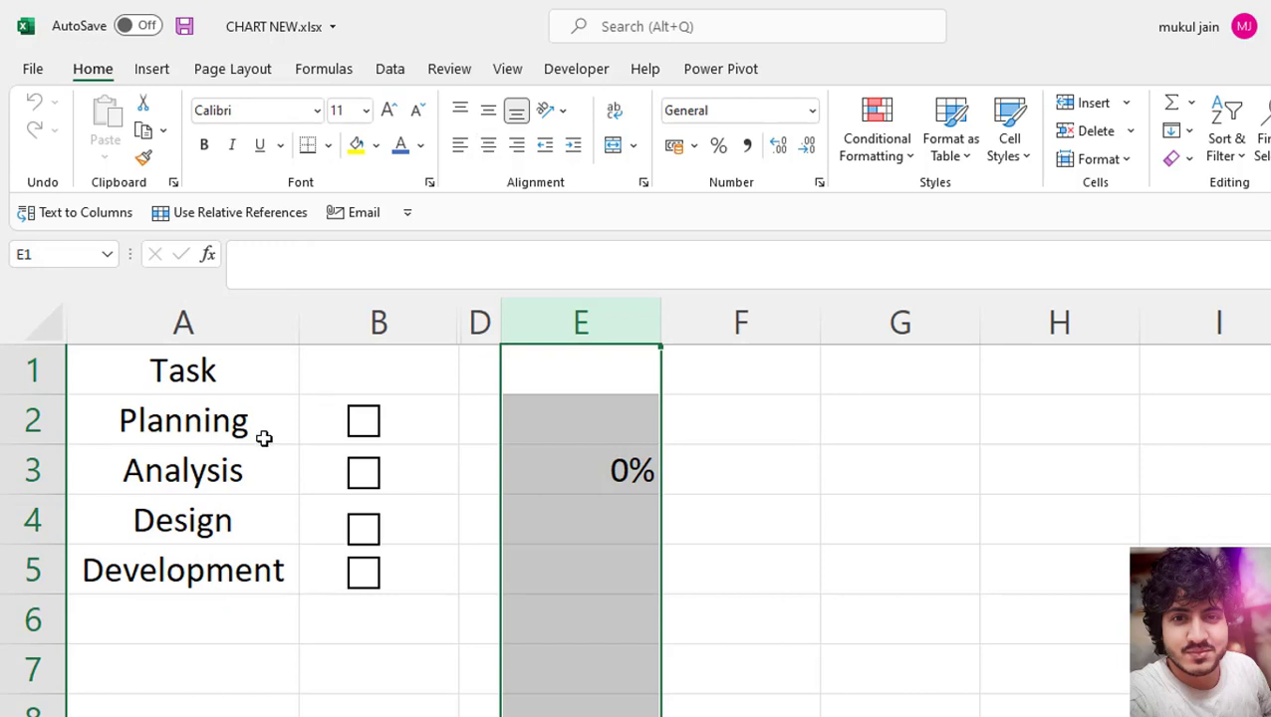
# - Tick all four tasks again so each name is struck through and E3 shows 100%
pyautogui.click(362, 423)
pyautogui.click(362, 473)
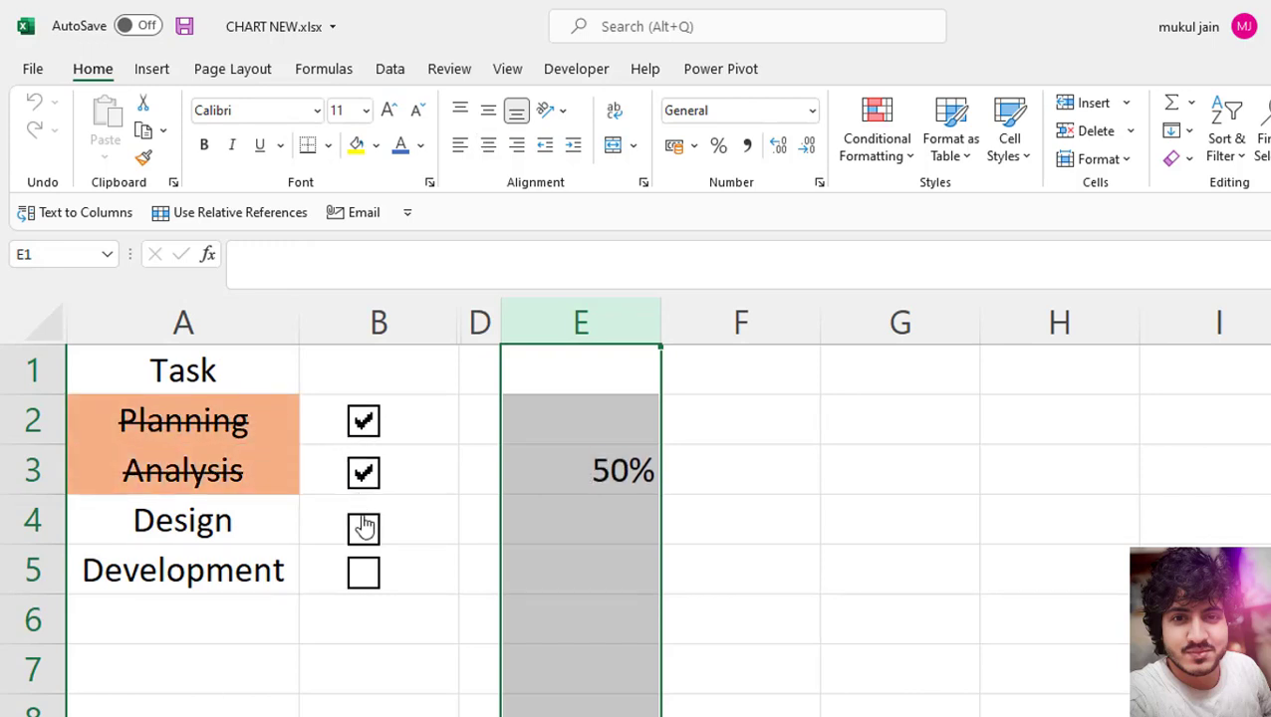
pyautogui.click(364, 531)
pyautogui.click(364, 571)
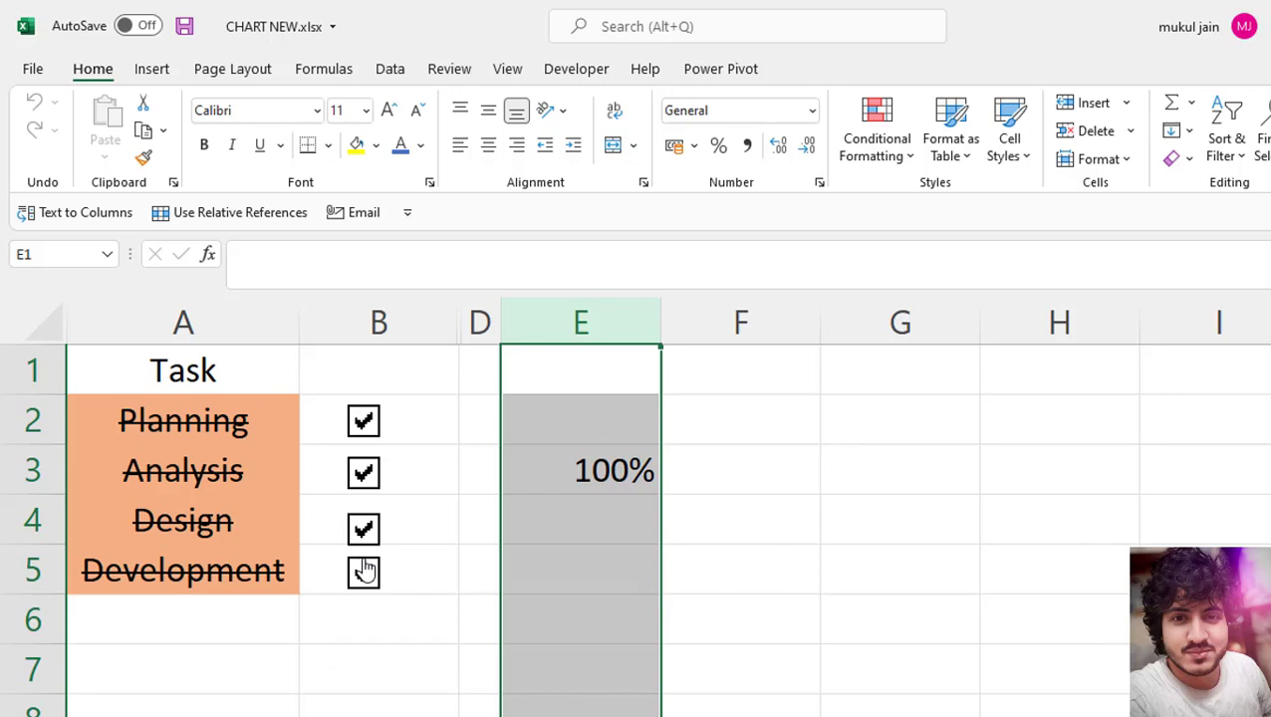
pyautogui.click(364, 569)
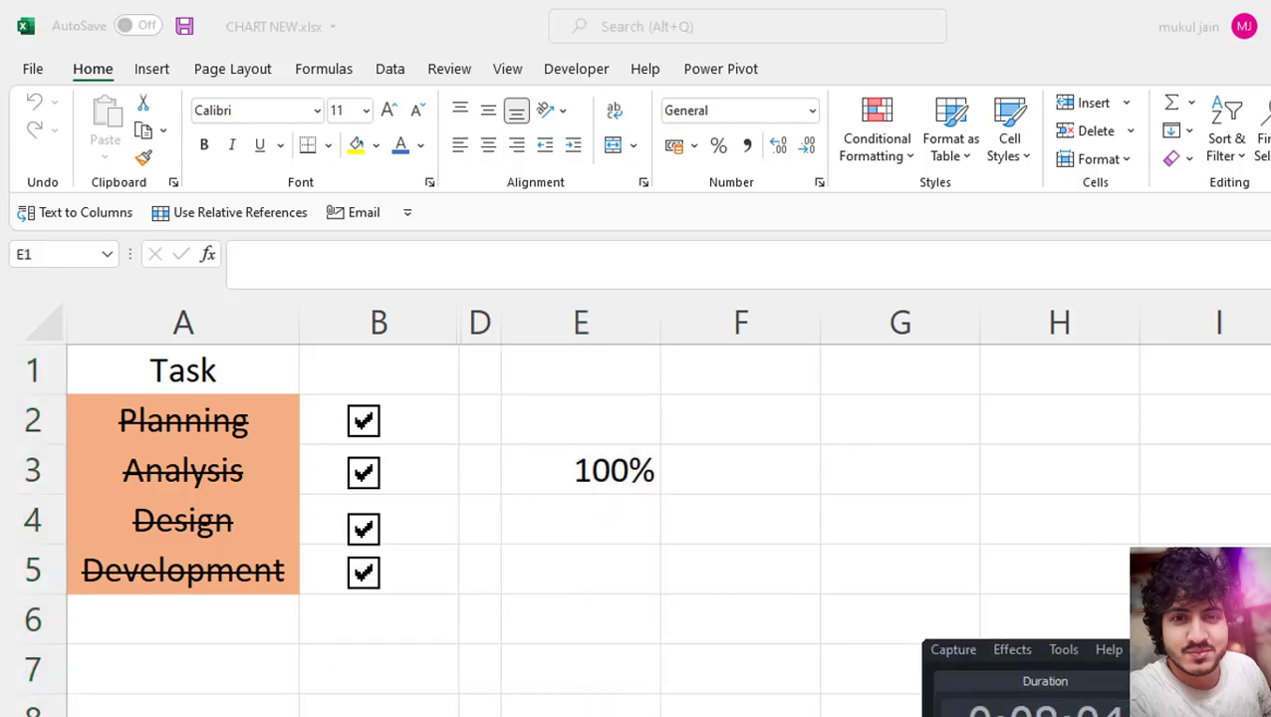